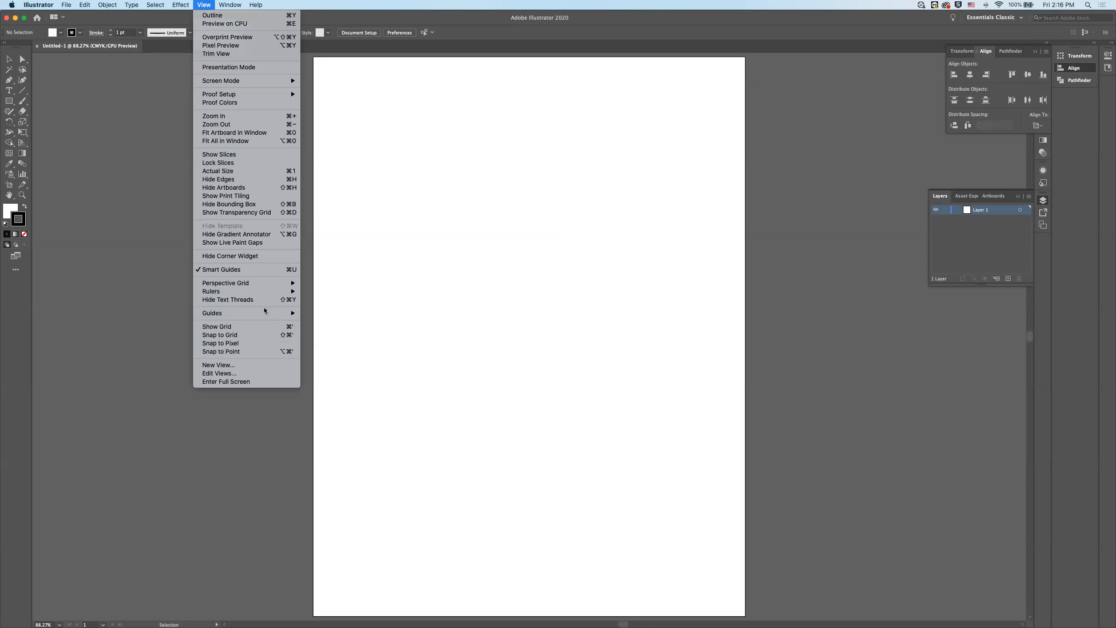
mouse_move(257, 285)
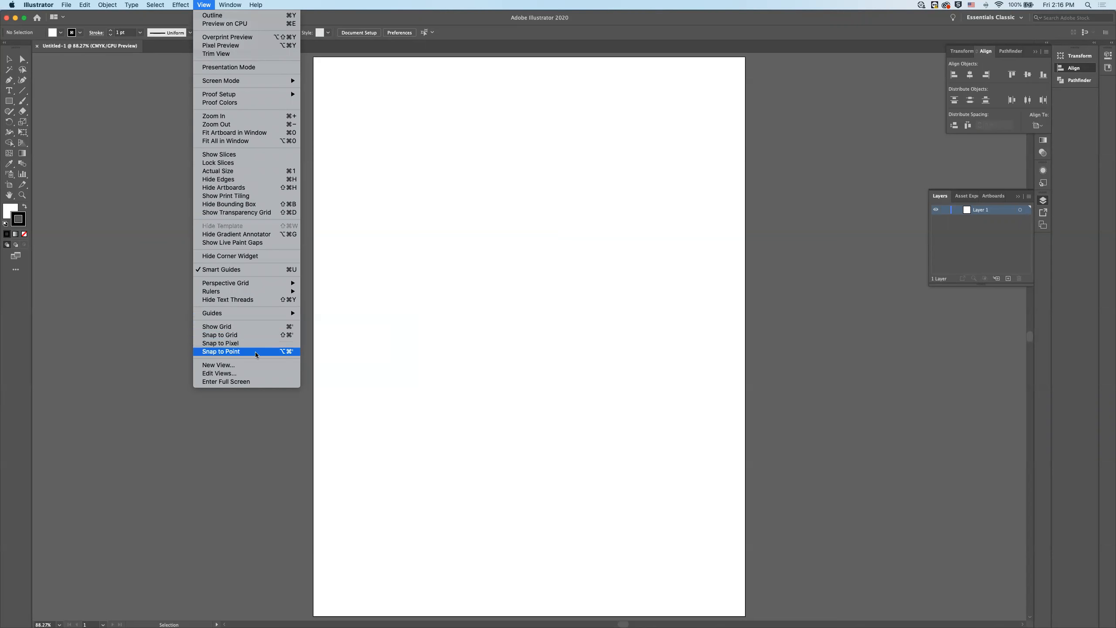
left_click(129, 314)
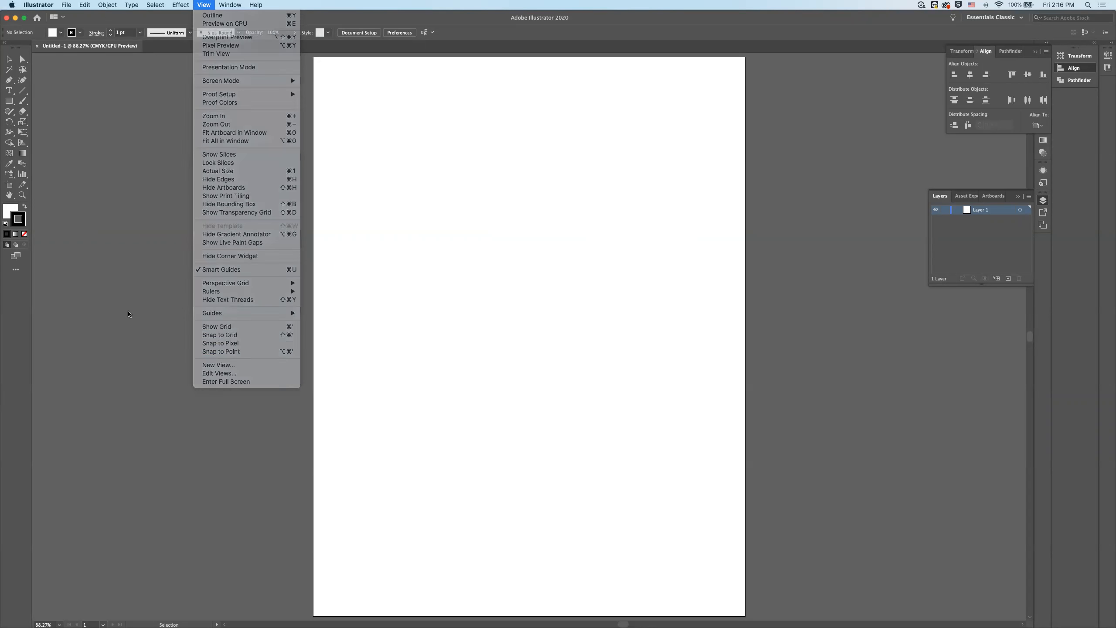
key("super+apostrophe")
key("super+apostrophe")
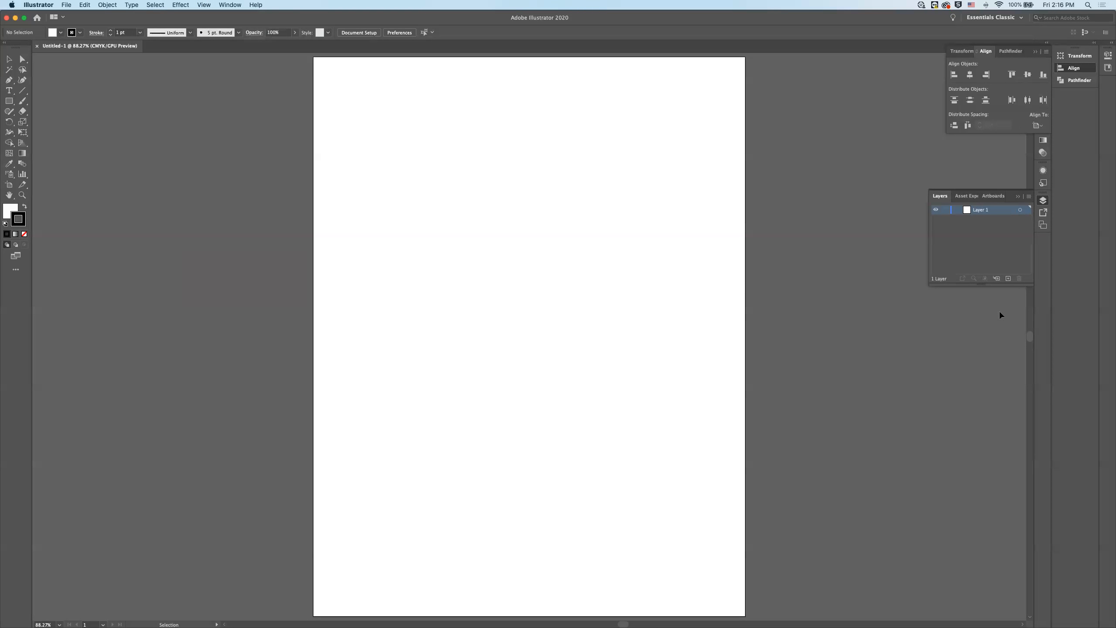
- Rename Layer 1 as "photo"
double_click(984, 210)
type("p")
key("Return")
- Place the image boll.jpg from the Desktop as a linked file on the artboard
left_click(69, 6)
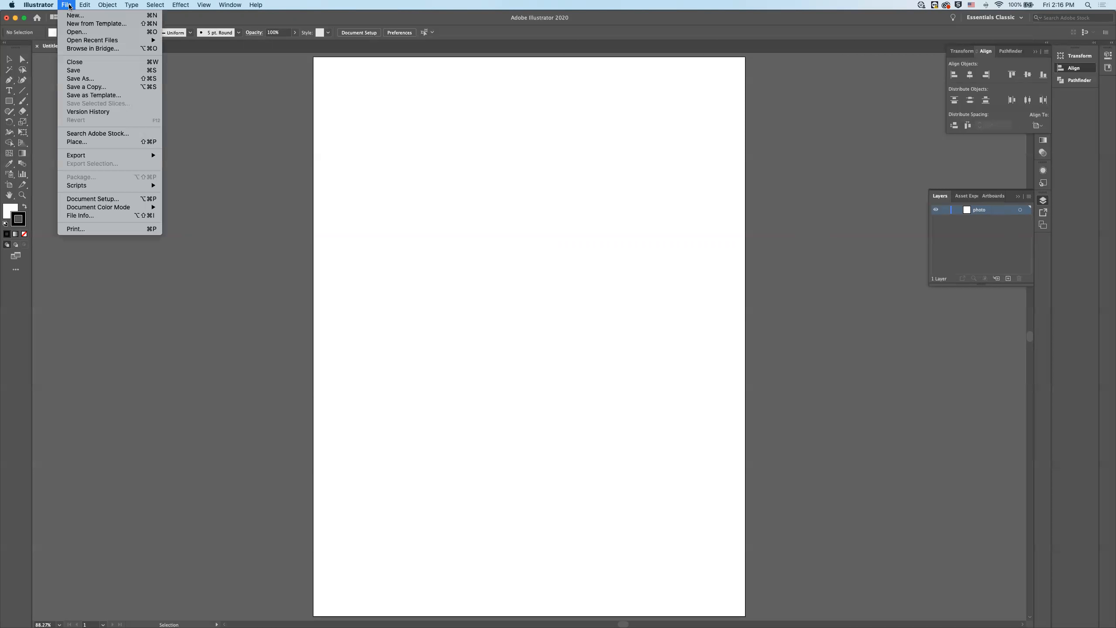
left_click(97, 144)
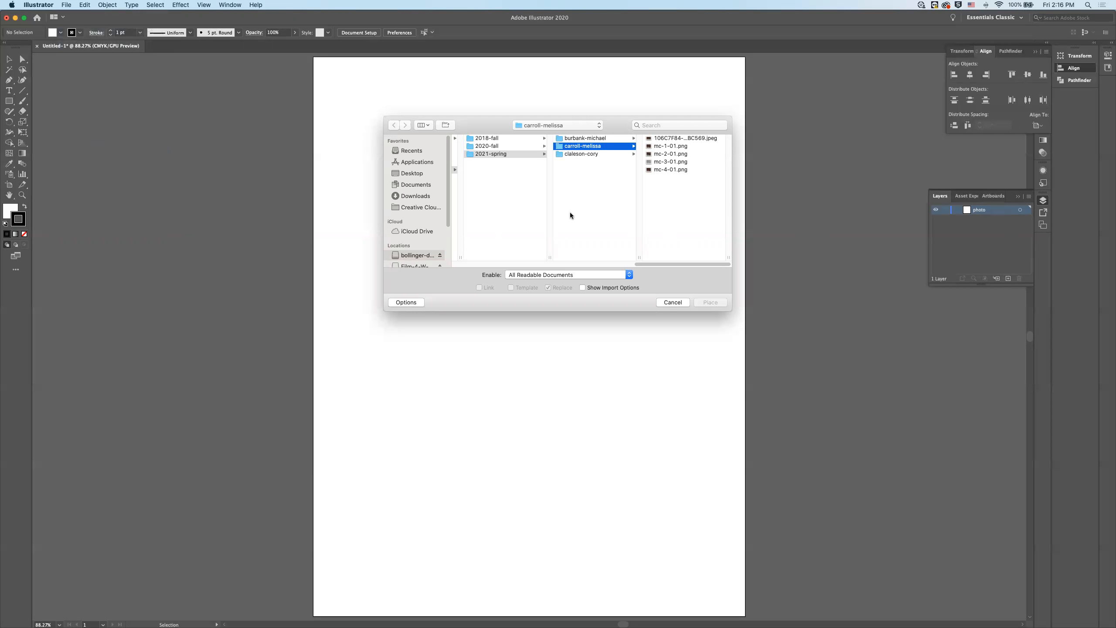
scroll(570, 212, "left", 5)
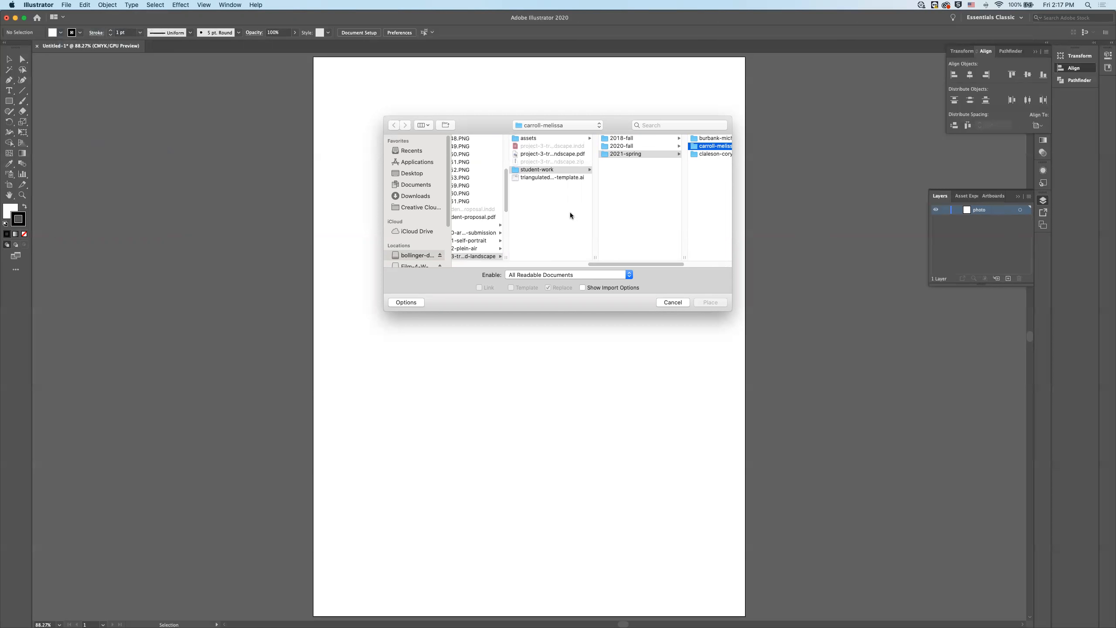
scroll(571, 212, "left", 10)
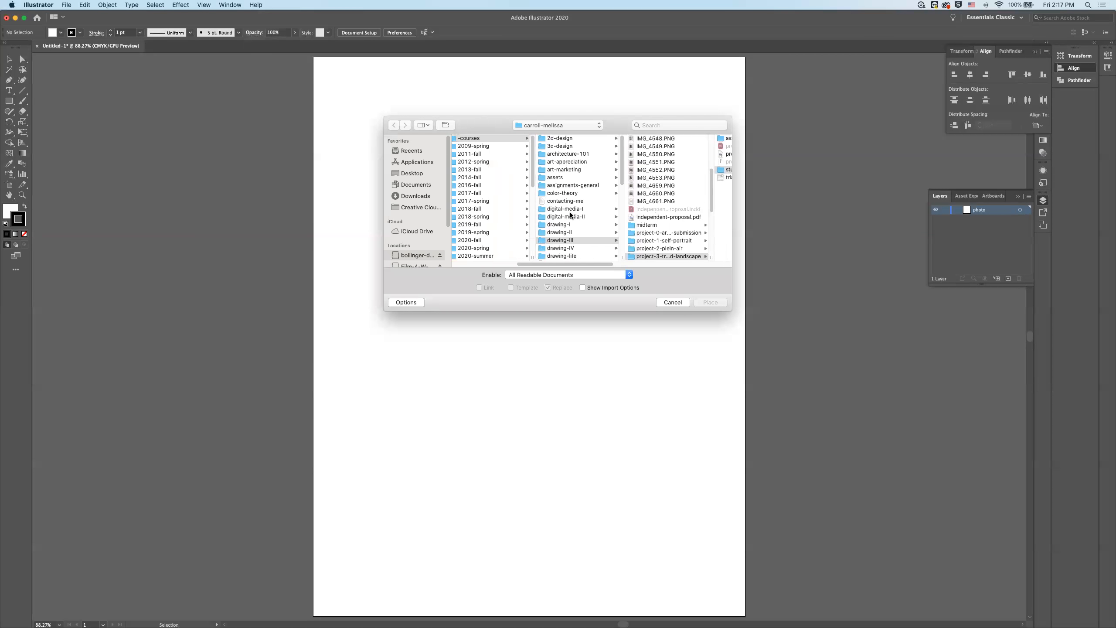
scroll(569, 215, "left", 5)
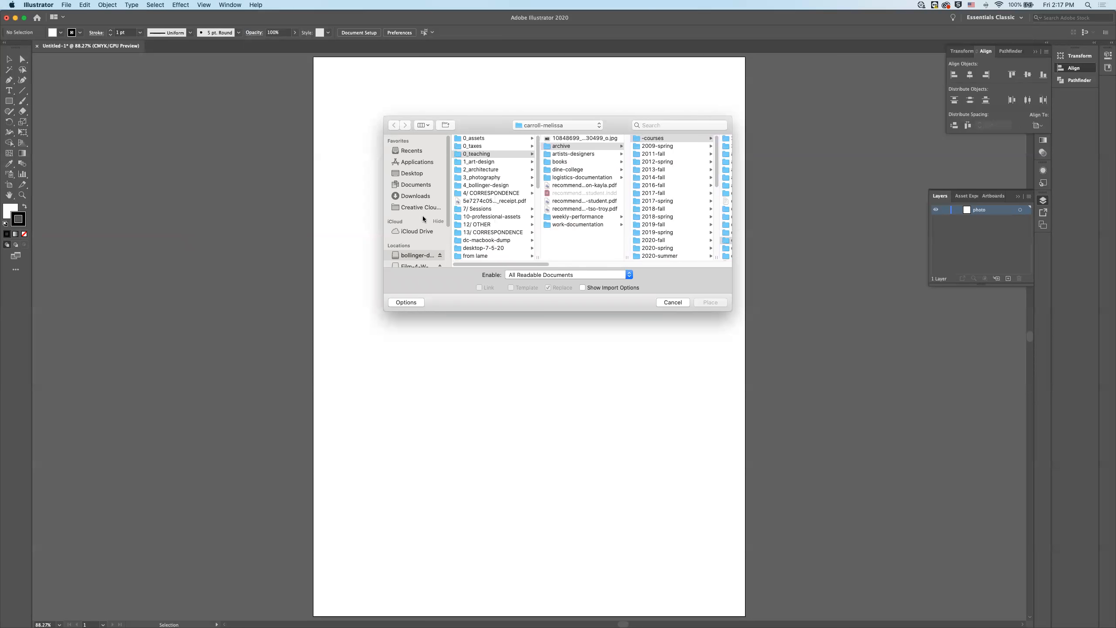
left_click(416, 174)
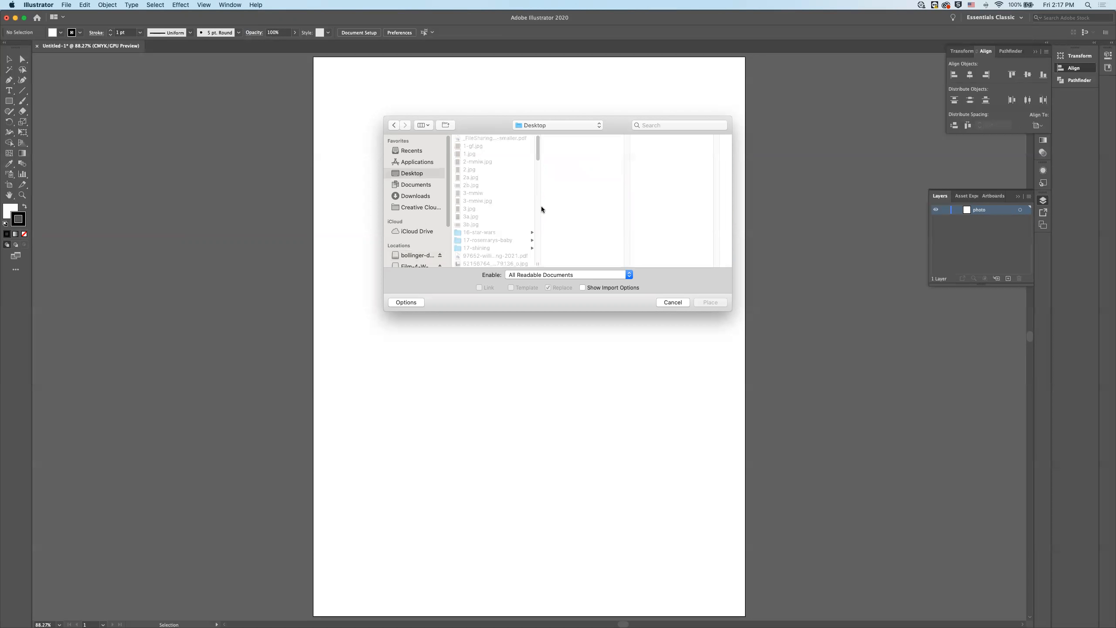
scroll(491, 220, "down", 5)
scroll(493, 228, "down", 3)
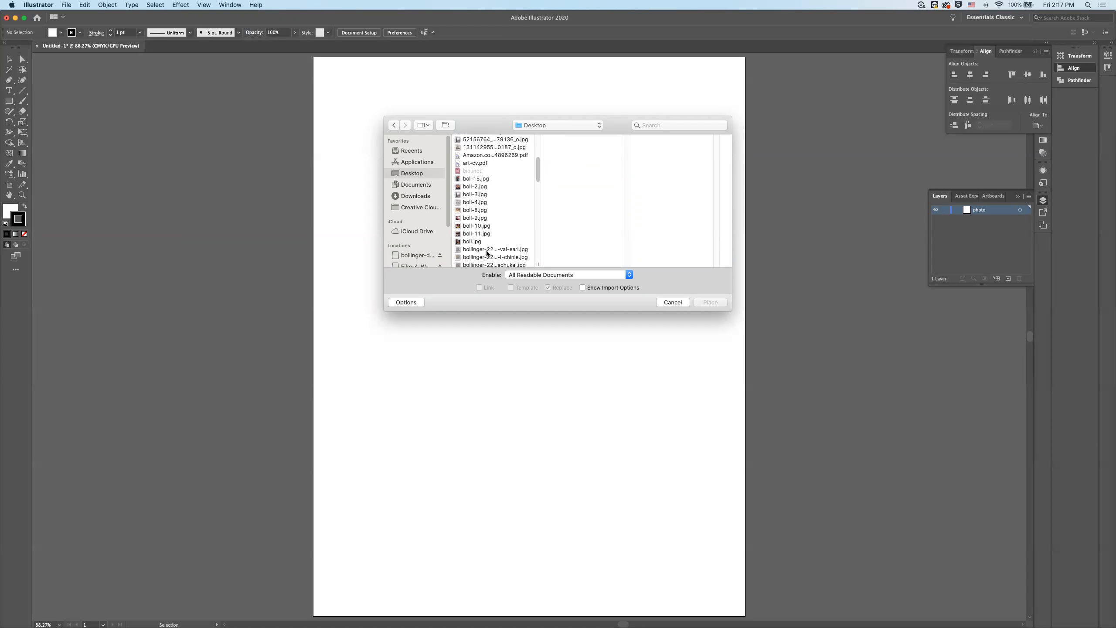
left_click(469, 242)
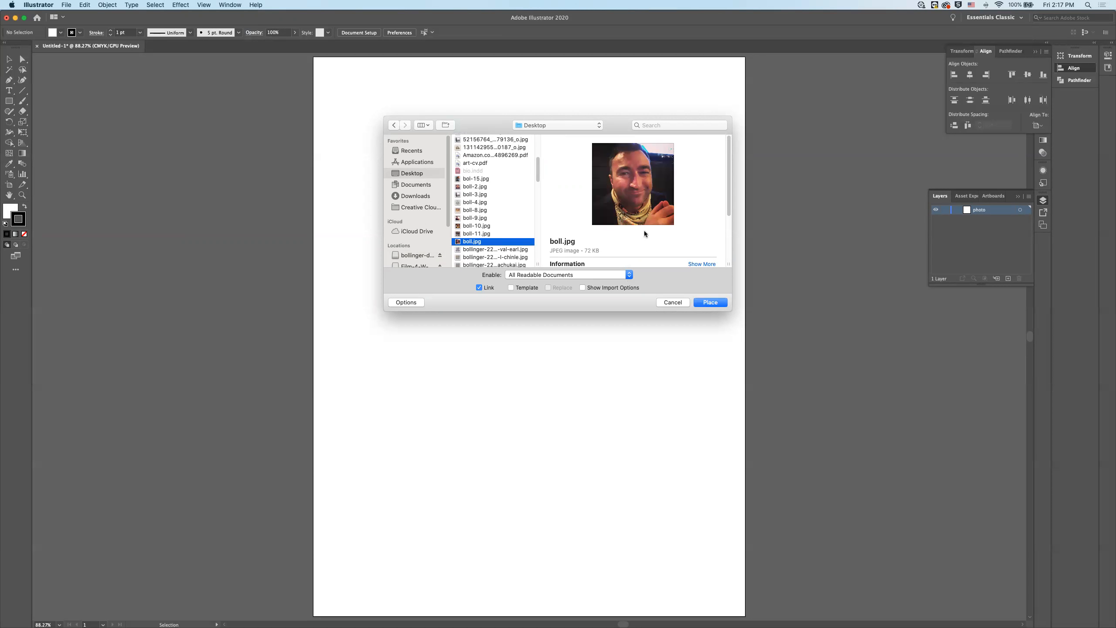
left_click(703, 303)
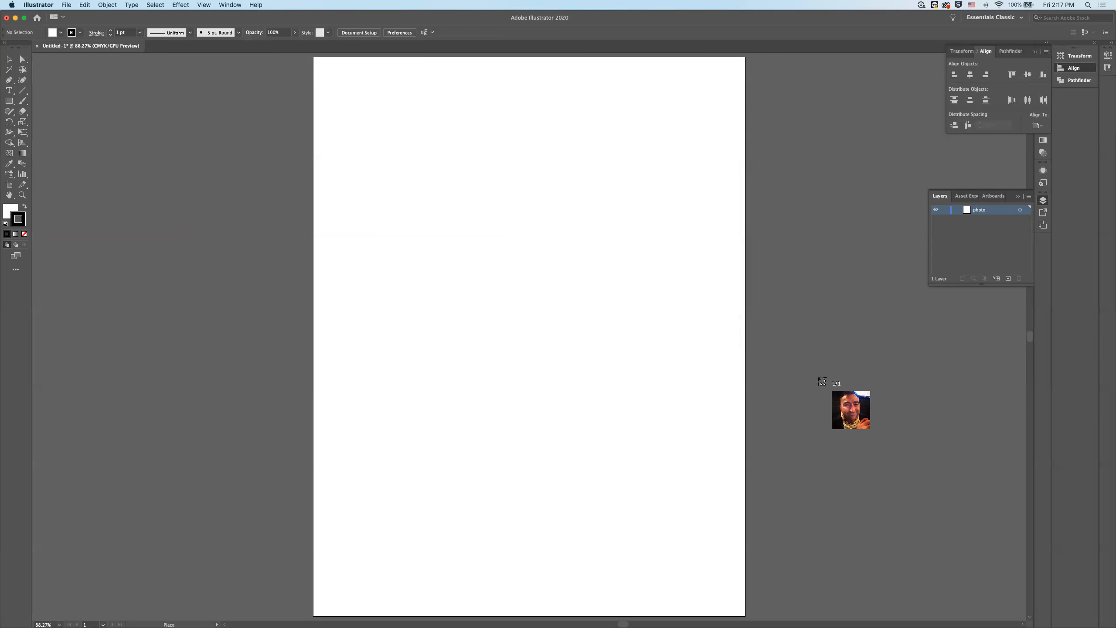
left_click(471, 216)
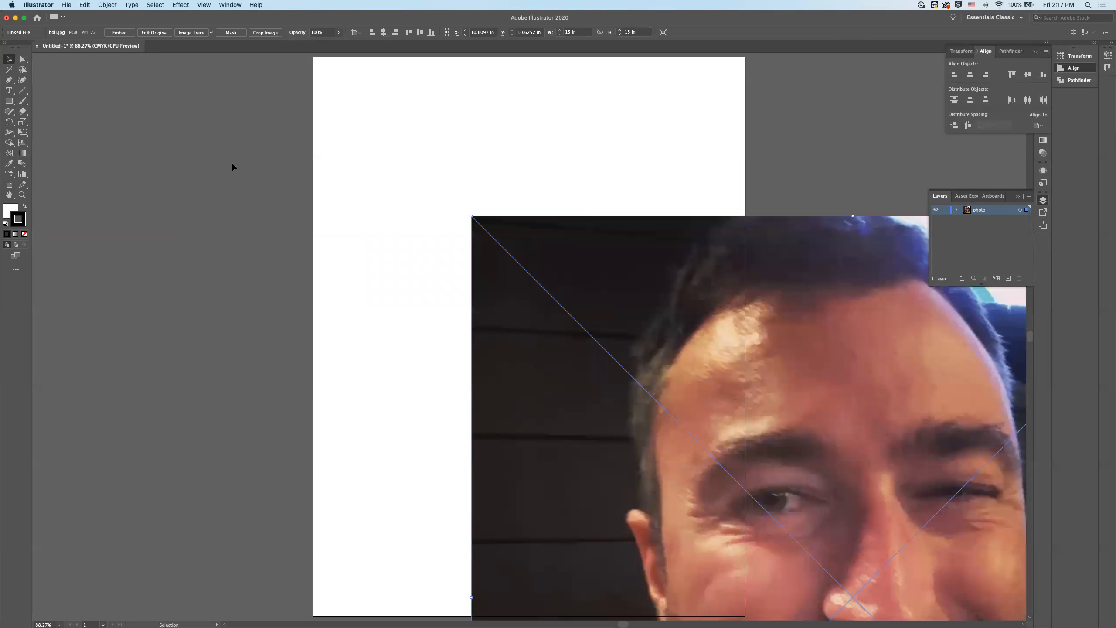
- Move the placed photo so its upper-left corner meets the artboard's upper-left corner, then deselect it
left_click(394, 172)
left_click_drag(559, 253, 432, 119)
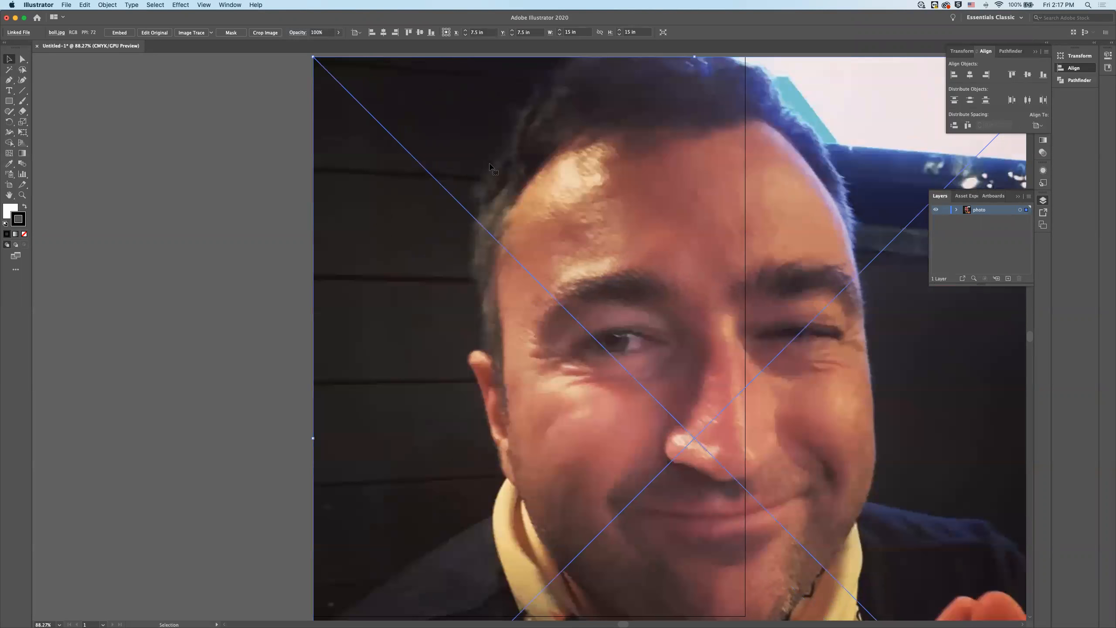
key("super+minus")
key("super+minus")
key("super+minus")
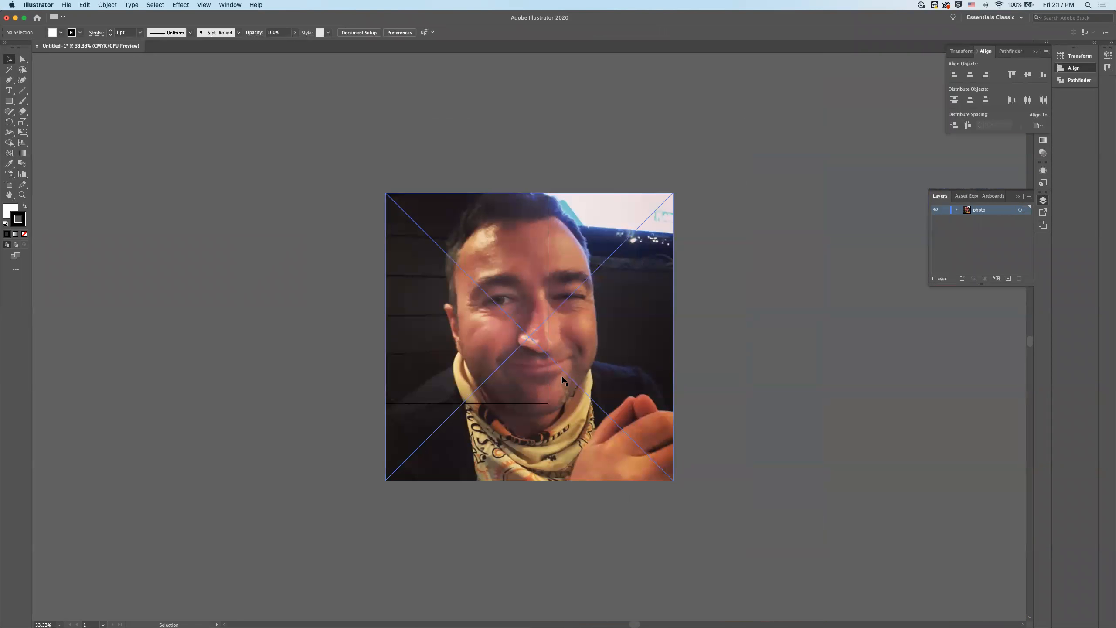
left_click(709, 377)
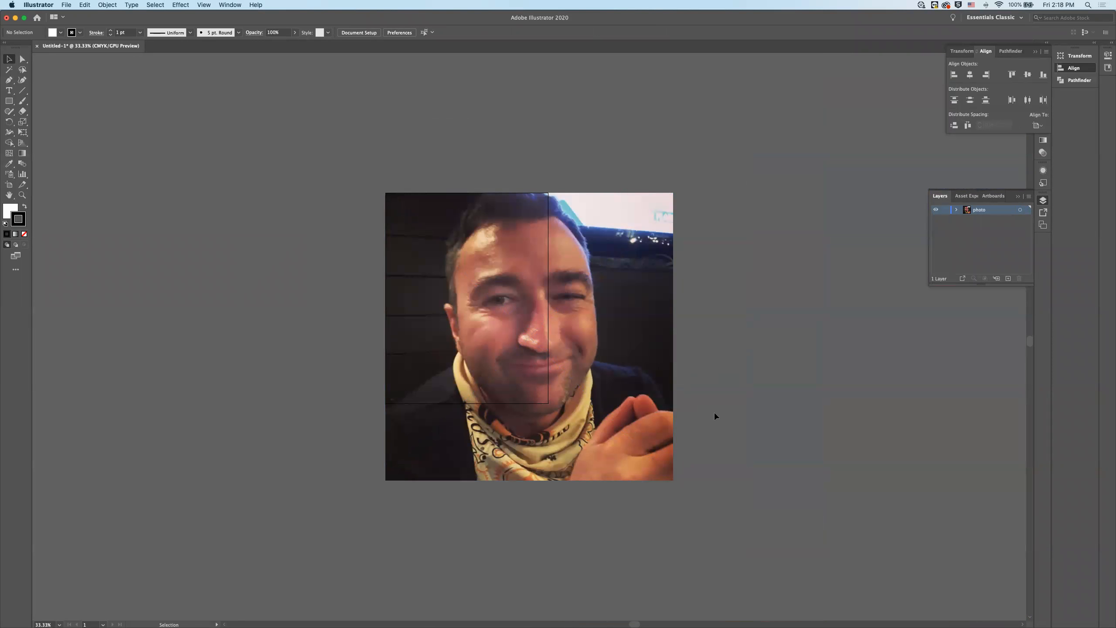
- Scale the photo down proportionally to 11 × 11 in so its height matches the artboard, and deselect it
key("shift")
left_click(673, 481, "shift")
left_click_drag(674, 482, 599, 405)
left_click(649, 450)
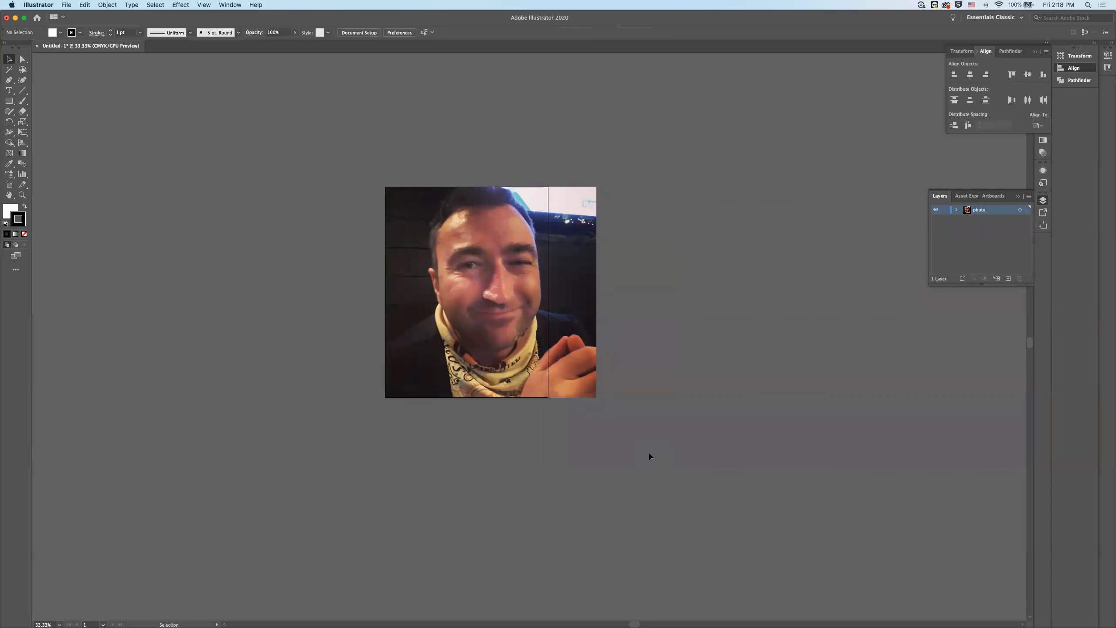
scroll(648, 453, "up", 3)
left_click(535, 428)
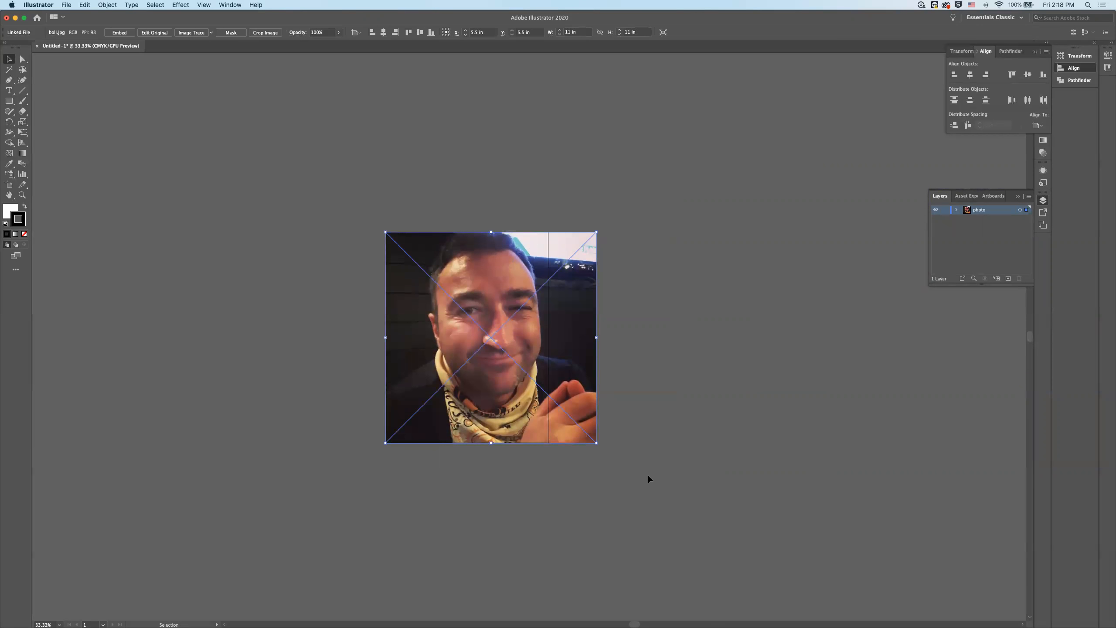
left_click(673, 441)
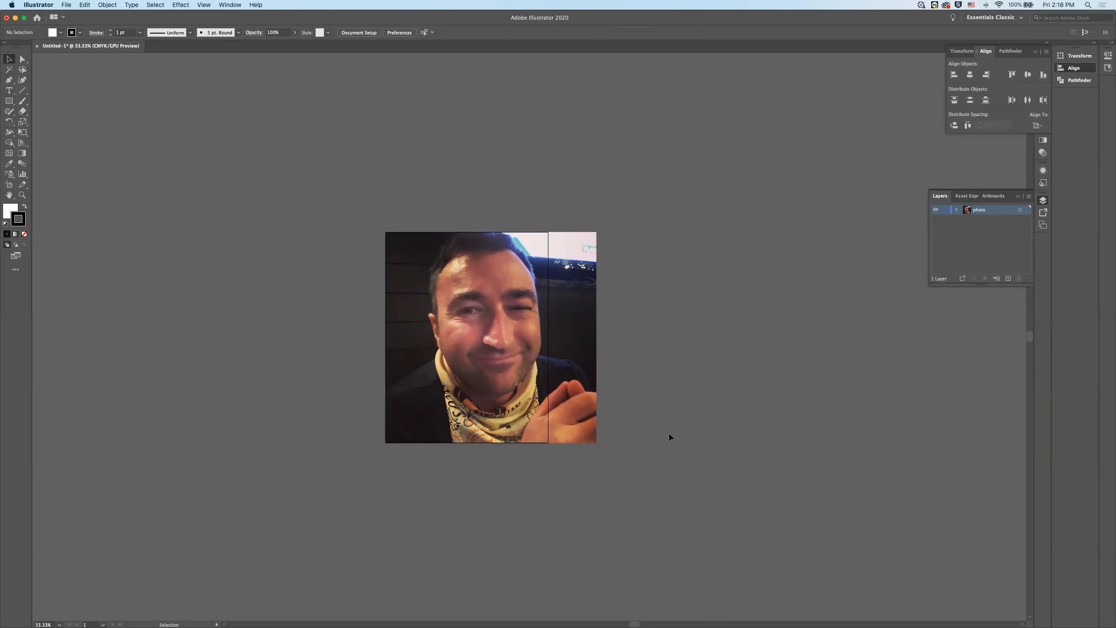
- Centre the photo horizontally on the page, with alignment set relative to the artboard
left_click(579, 249)
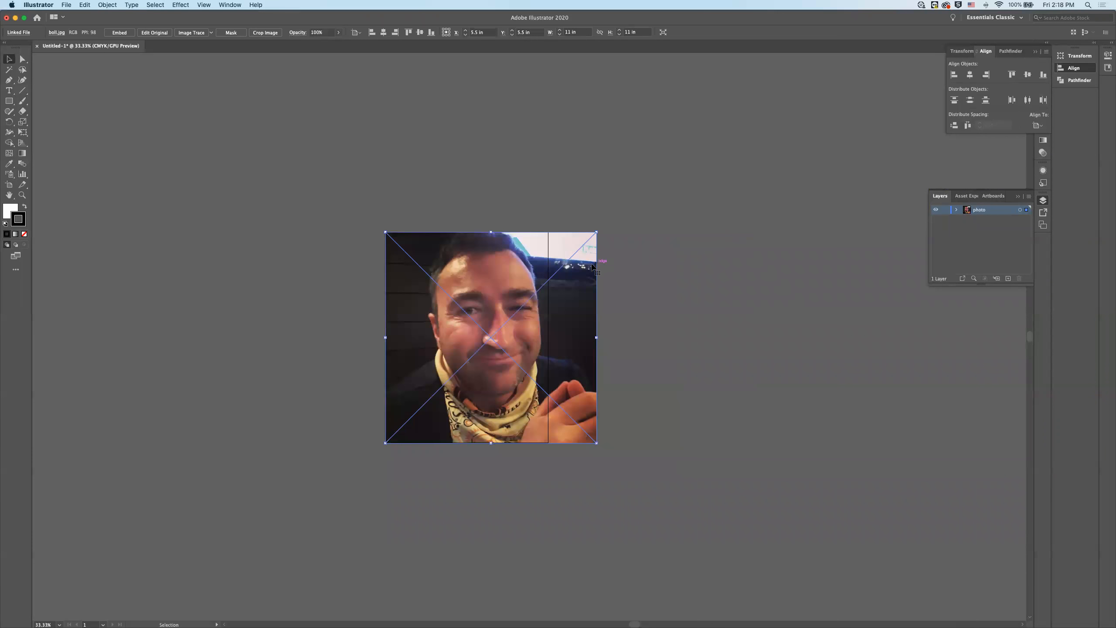
left_click(725, 244)
left_click(563, 308)
left_click(1040, 126)
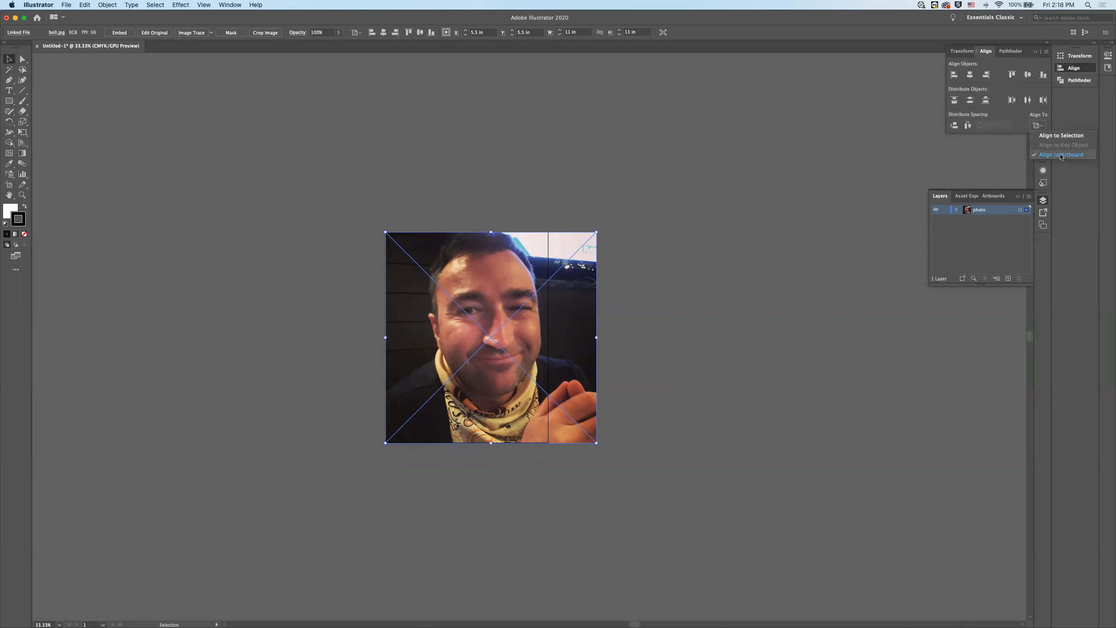
left_click(997, 82)
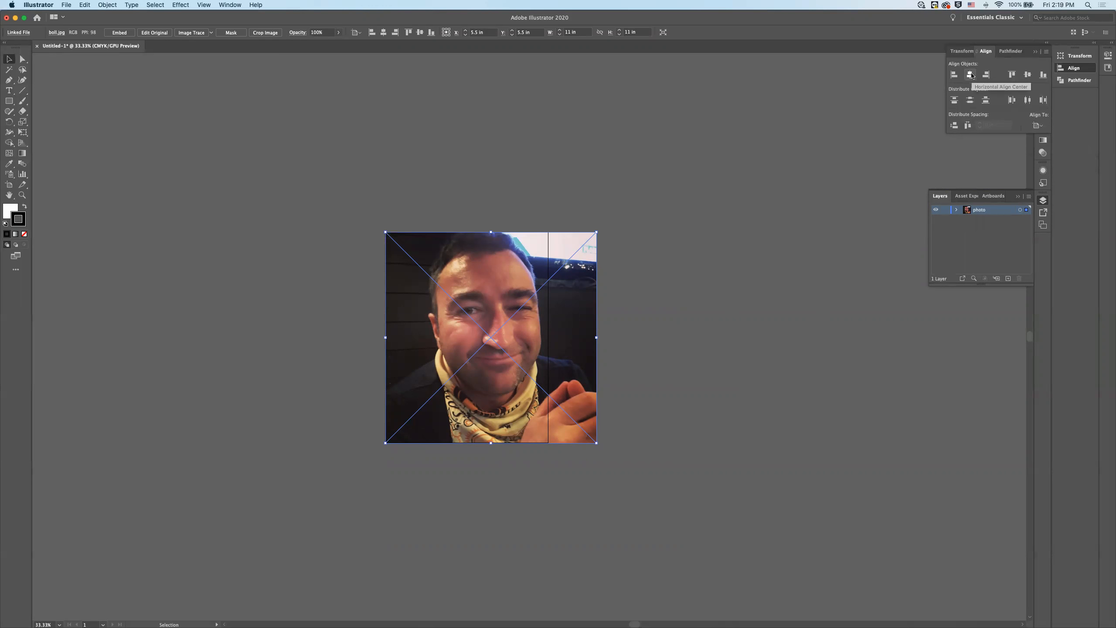
left_click(971, 75)
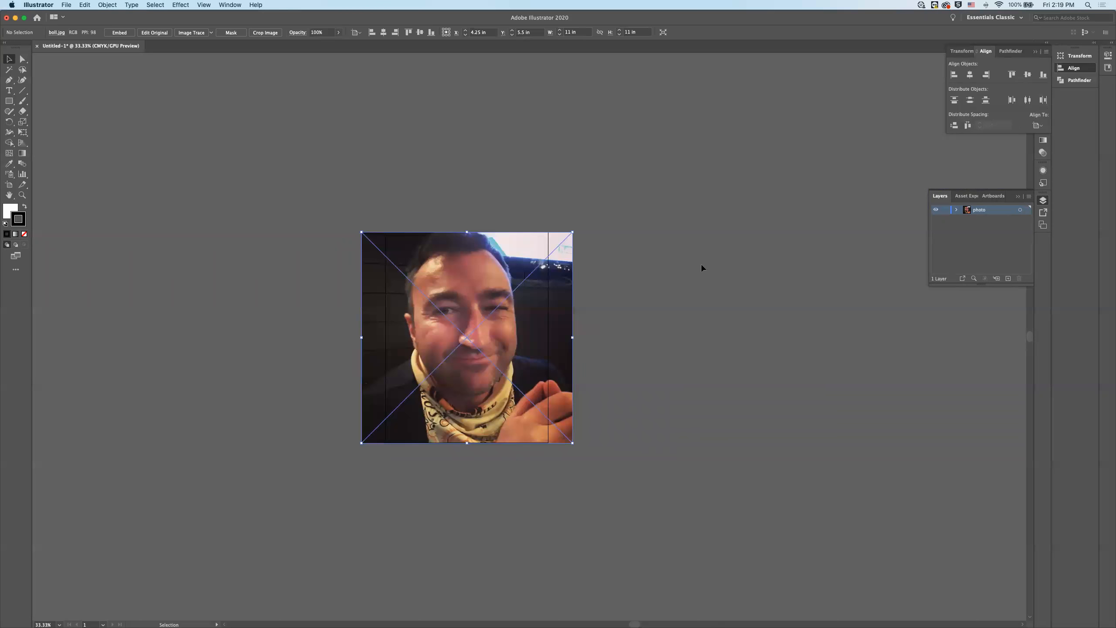
left_click(744, 283)
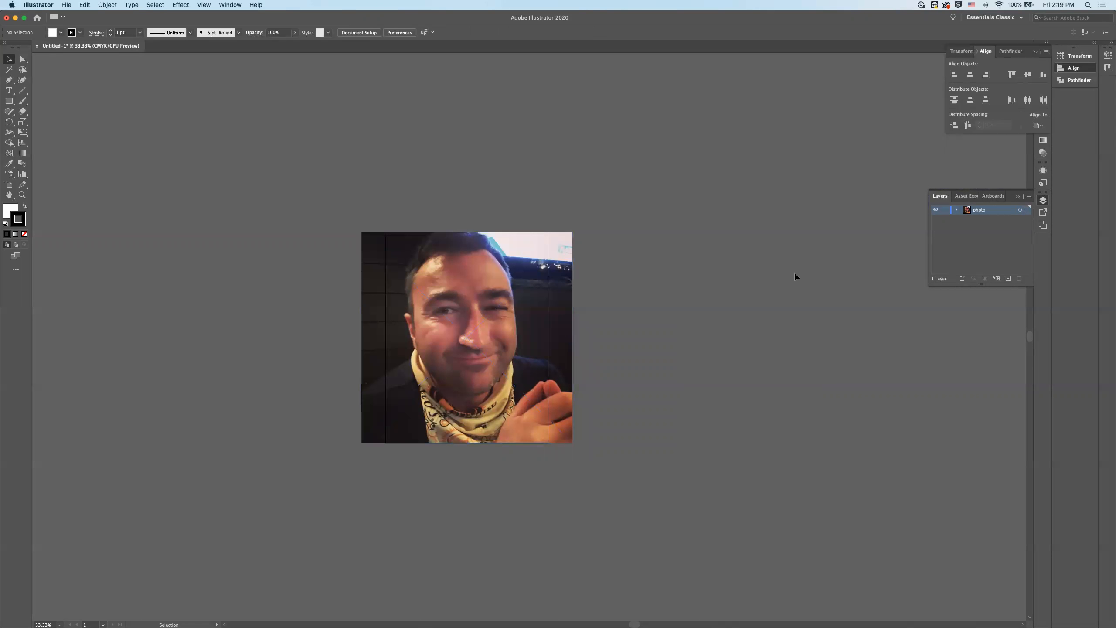
key("super+a")
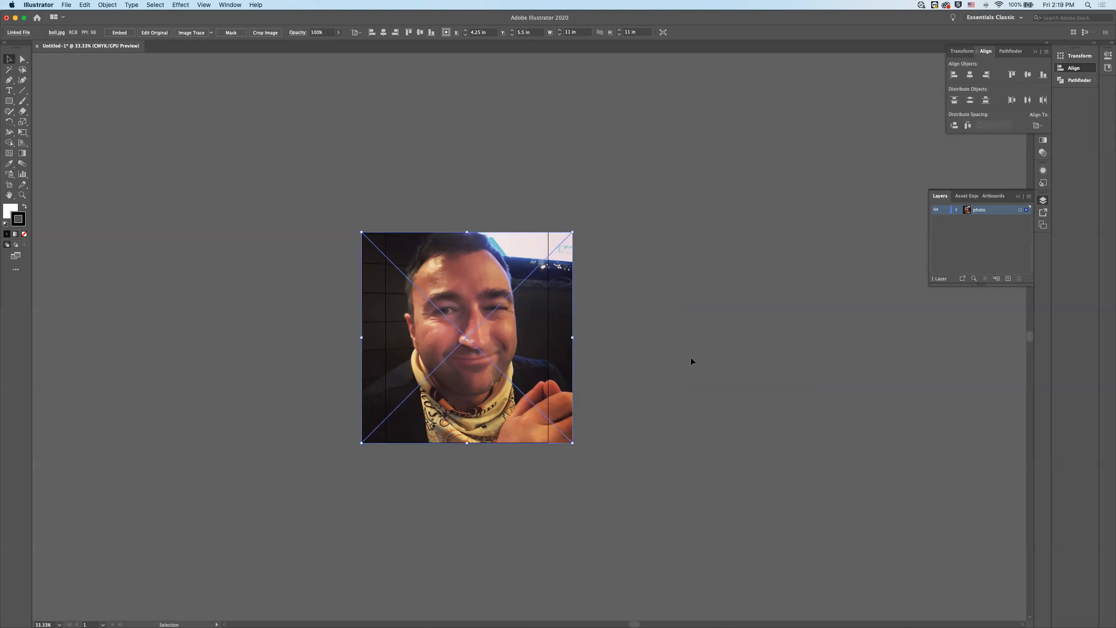
left_click(692, 361)
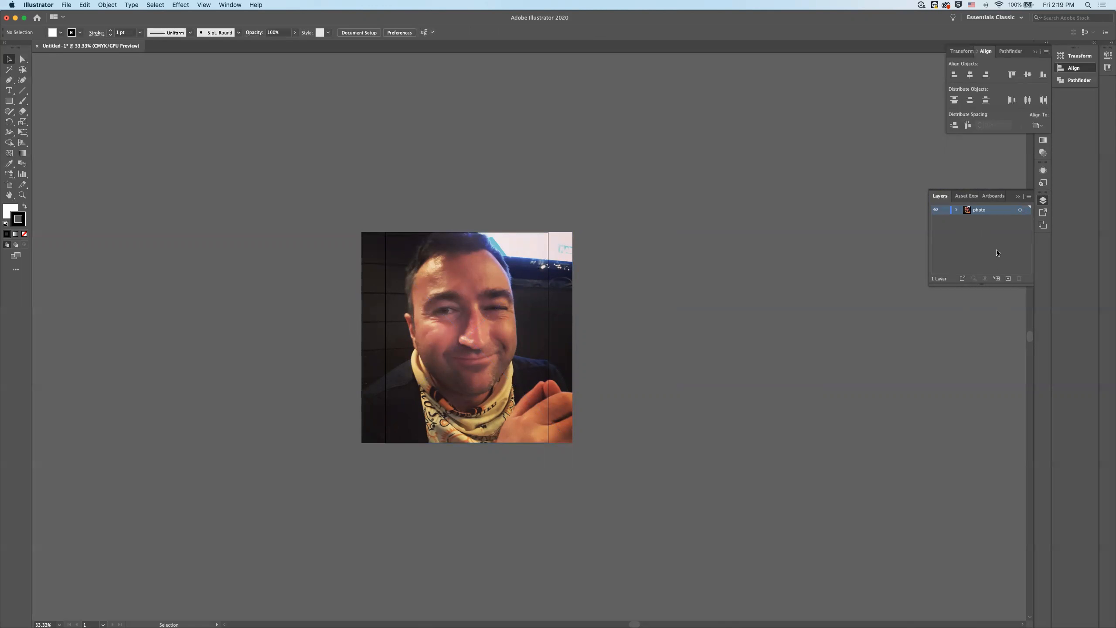
left_click(946, 209)
left_click(945, 210)
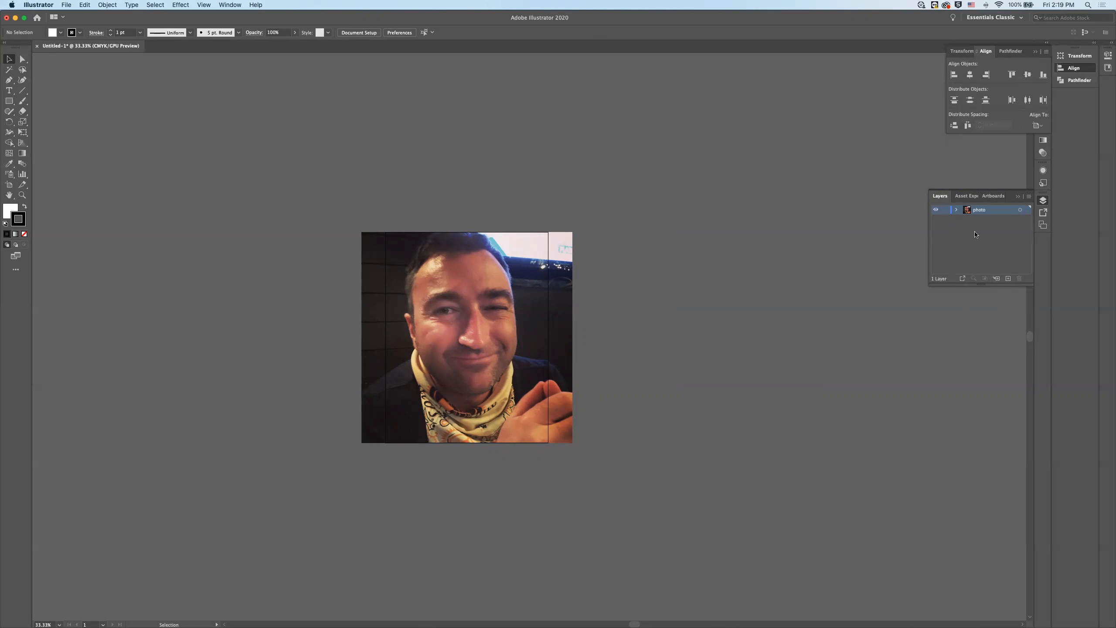
left_click(569, 255)
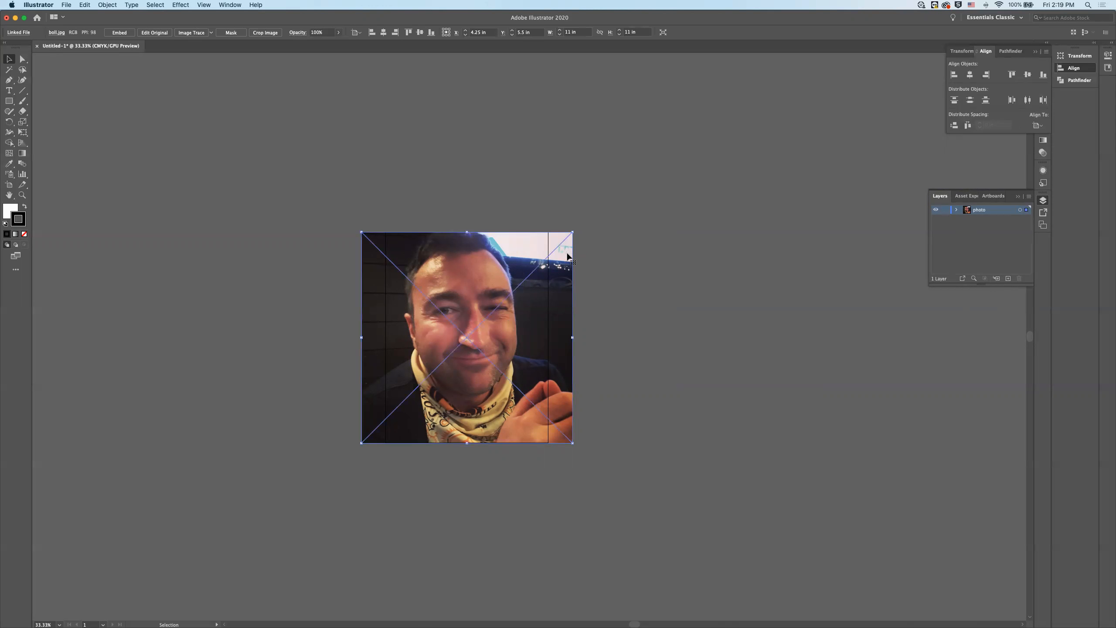
left_click(656, 264)
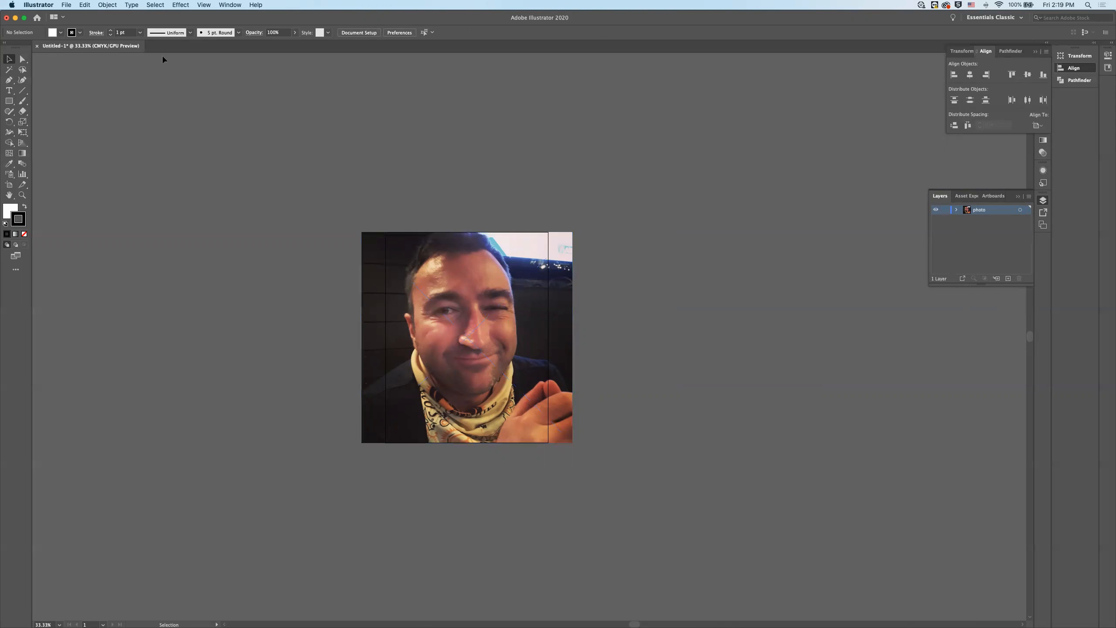
- Lower the placed photo's opacity so that it becomes semi-transparent
left_click(567, 269)
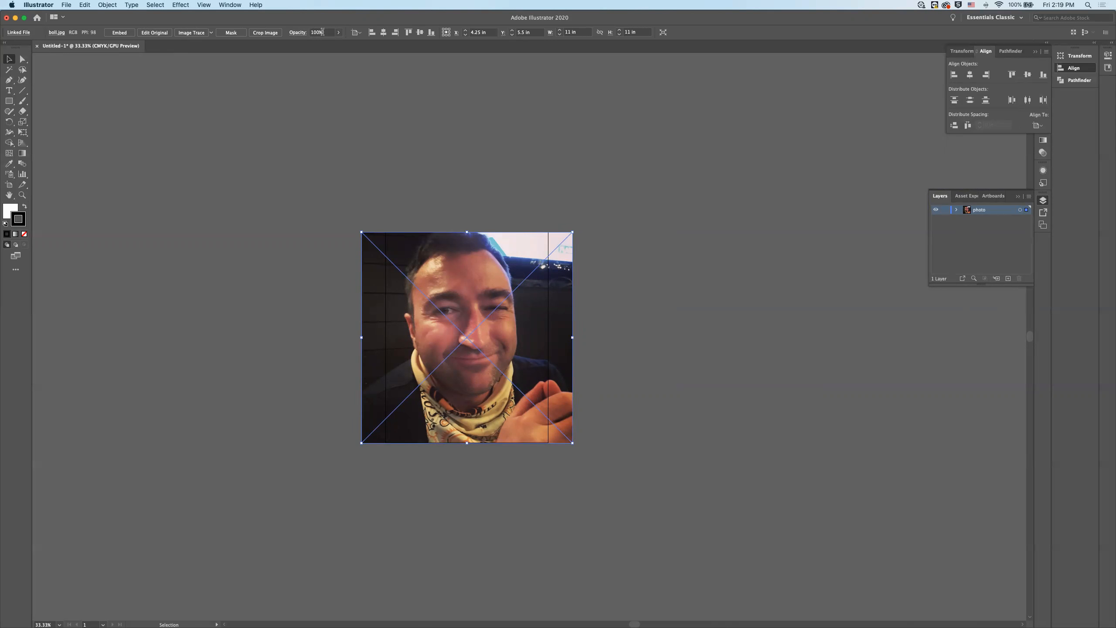
left_click(309, 33)
type("50")
key("Return")
left_click(669, 297)
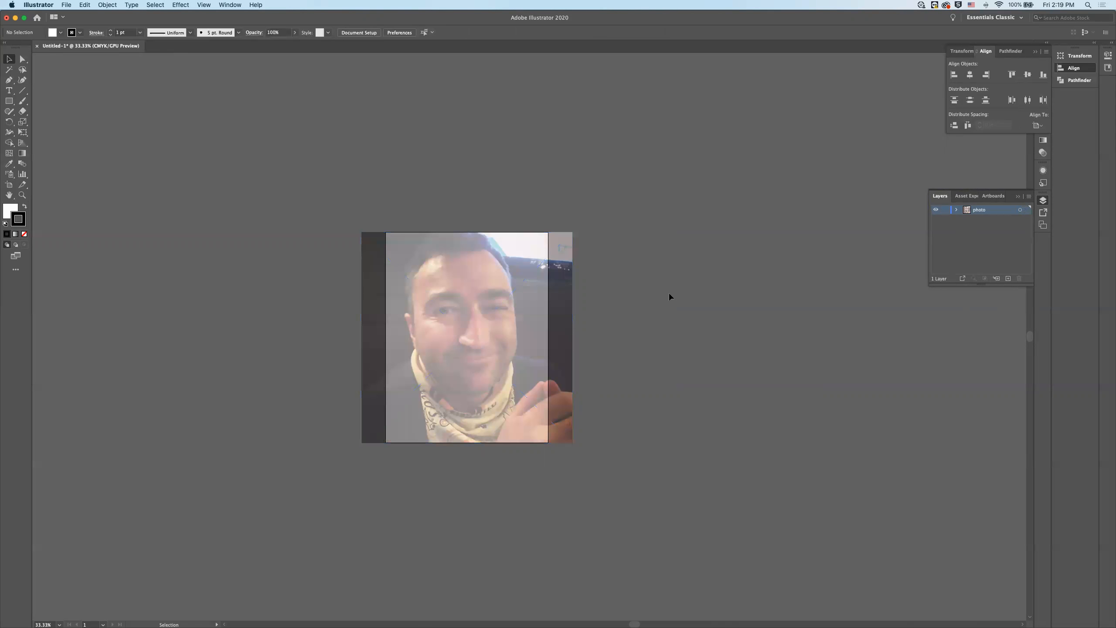
- Set the placed photo's opacity to 100%
left_click(946, 210)
left_click(946, 211)
left_click(365, 248)
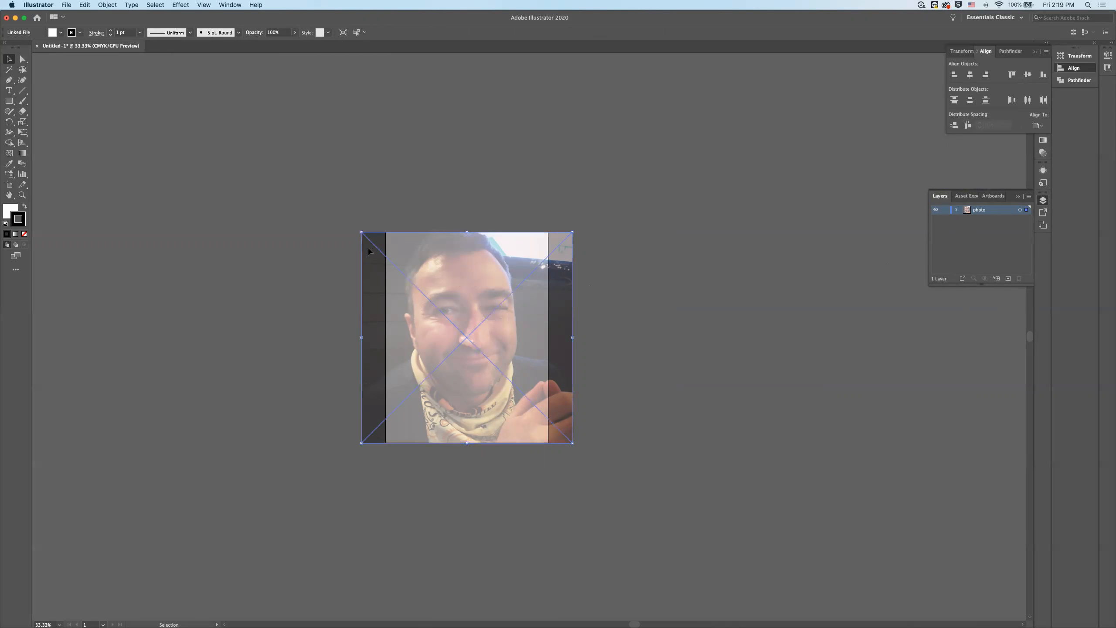
left_click(331, 33)
type("100")
key("Return")
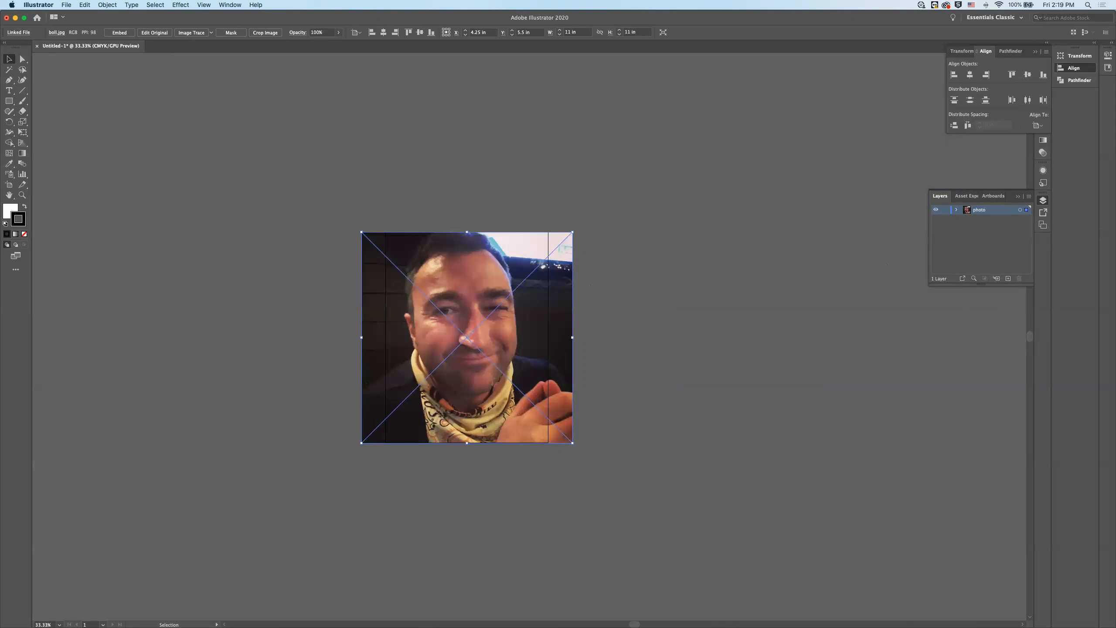
- Deselect the photo and lock the photo layer
left_click(641, 267)
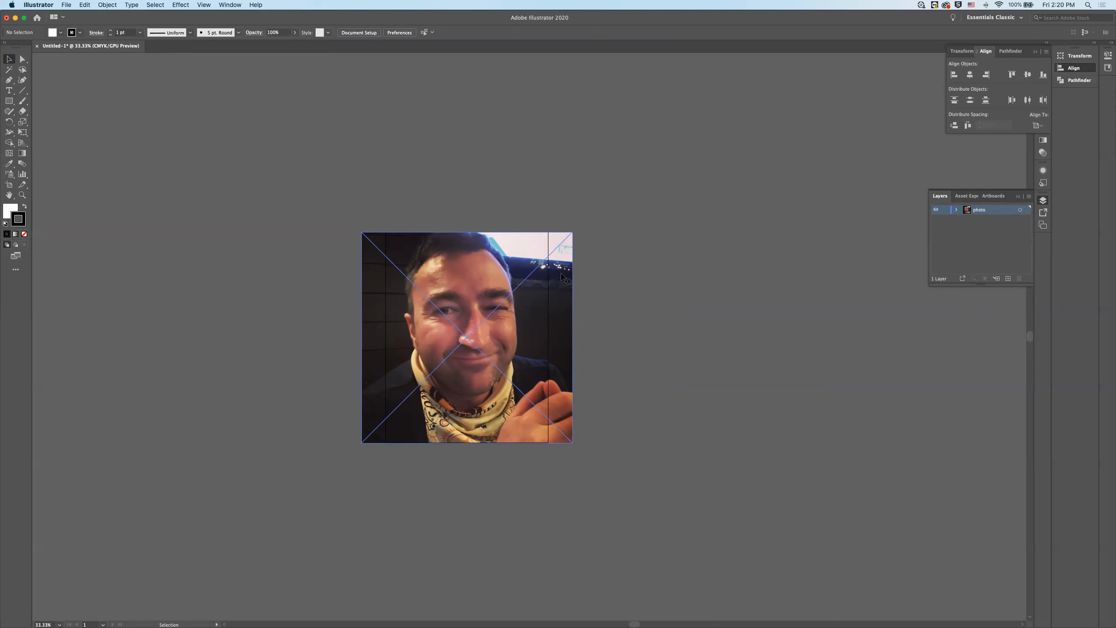
left_click(945, 209)
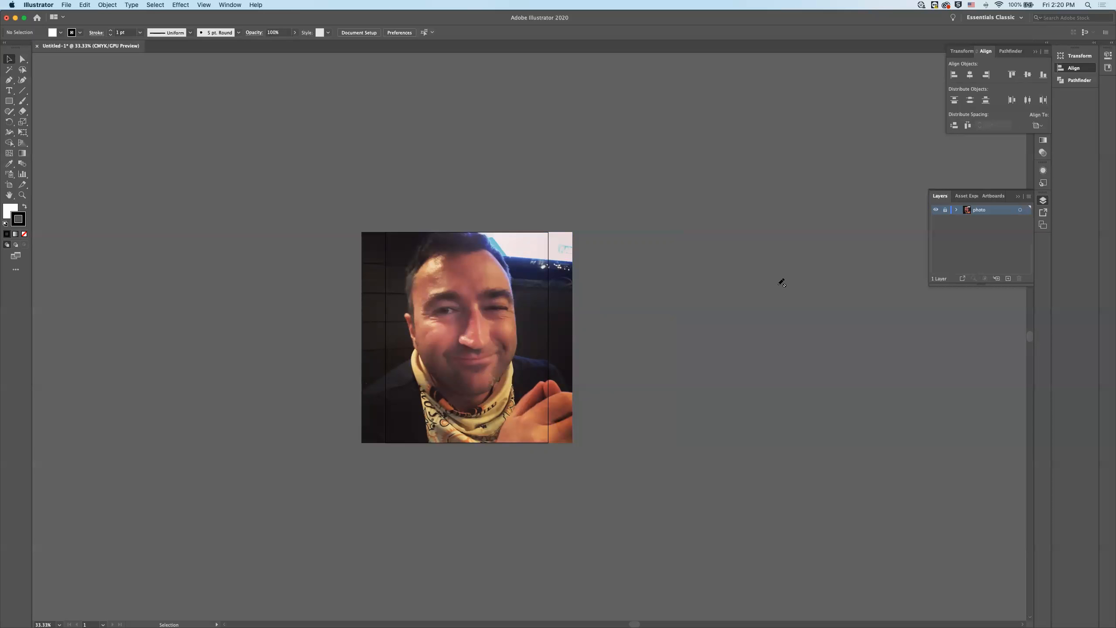
- Unlock the photo layer and set the placed photo's opacity to 30%
key("super+0")
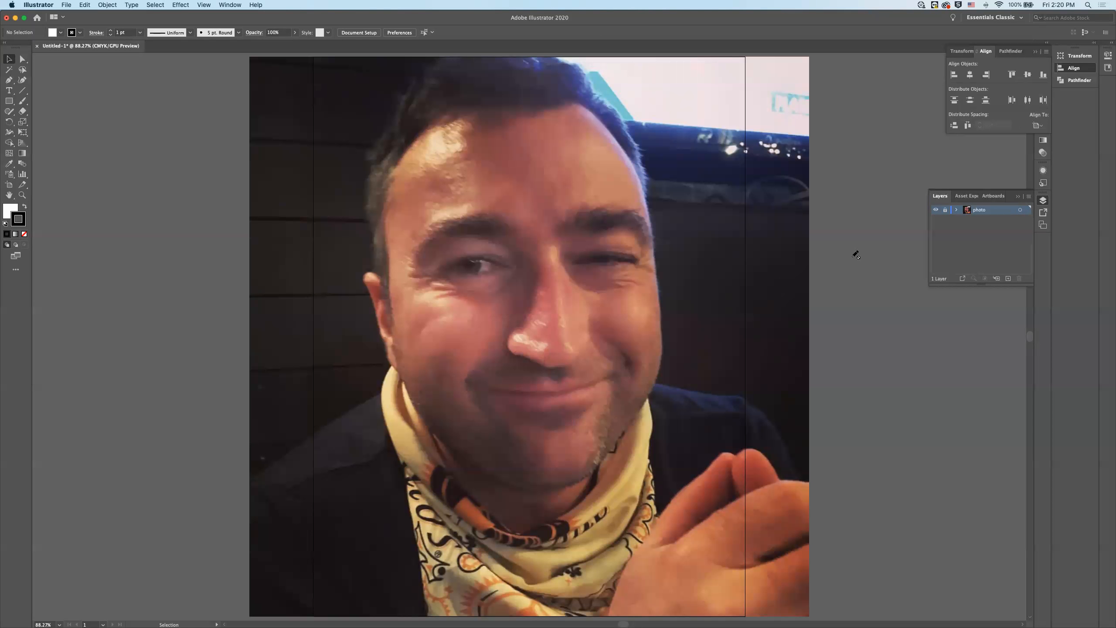
left_click(945, 209)
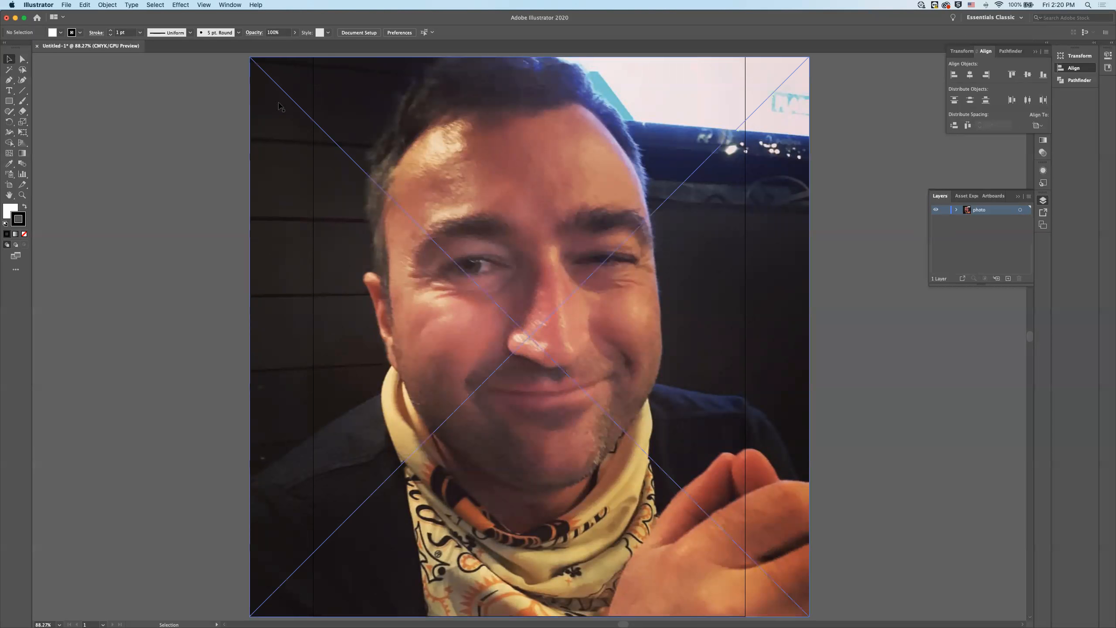
left_click(264, 103)
left_click_drag(332, 32, 296, 32)
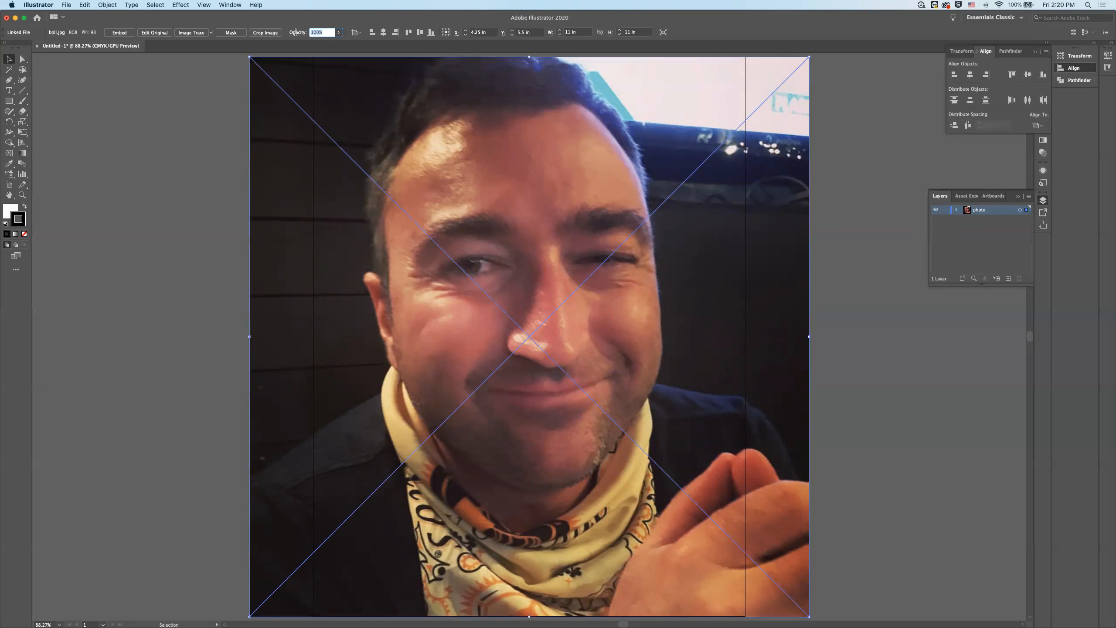
type("30")
key("Return")
- Set the placed photo's opacity to 40%, deselect it and lock the photo layer again
left_click(319, 33)
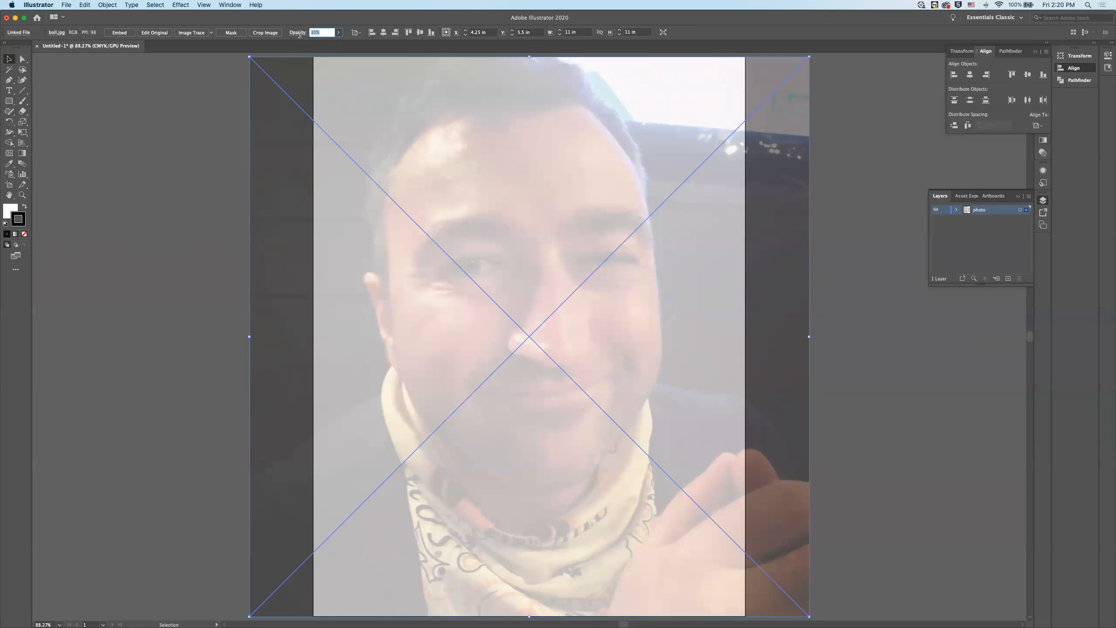
type("4")
key("Return")
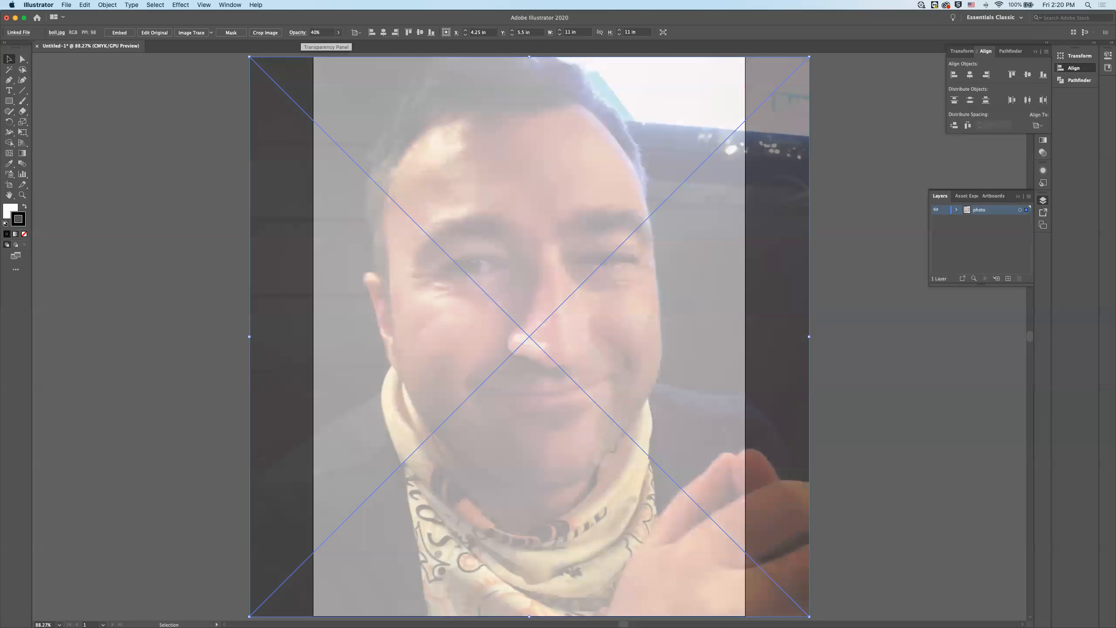
left_click(189, 132)
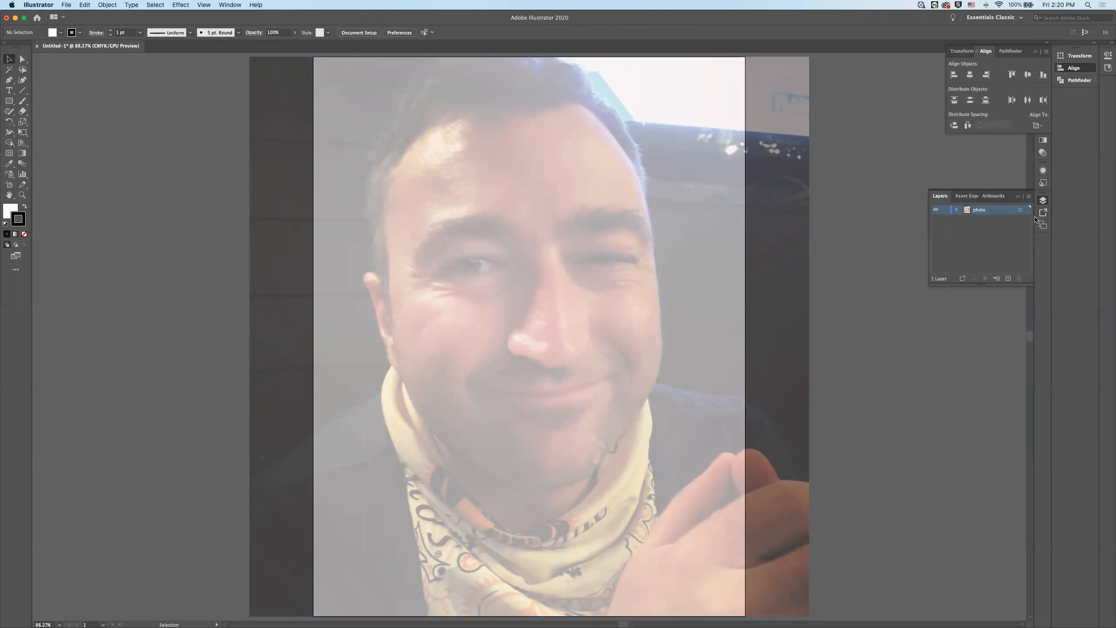
left_click(947, 210)
- Create a new layer above the photo layer and name it "type-1"
left_click(9, 92)
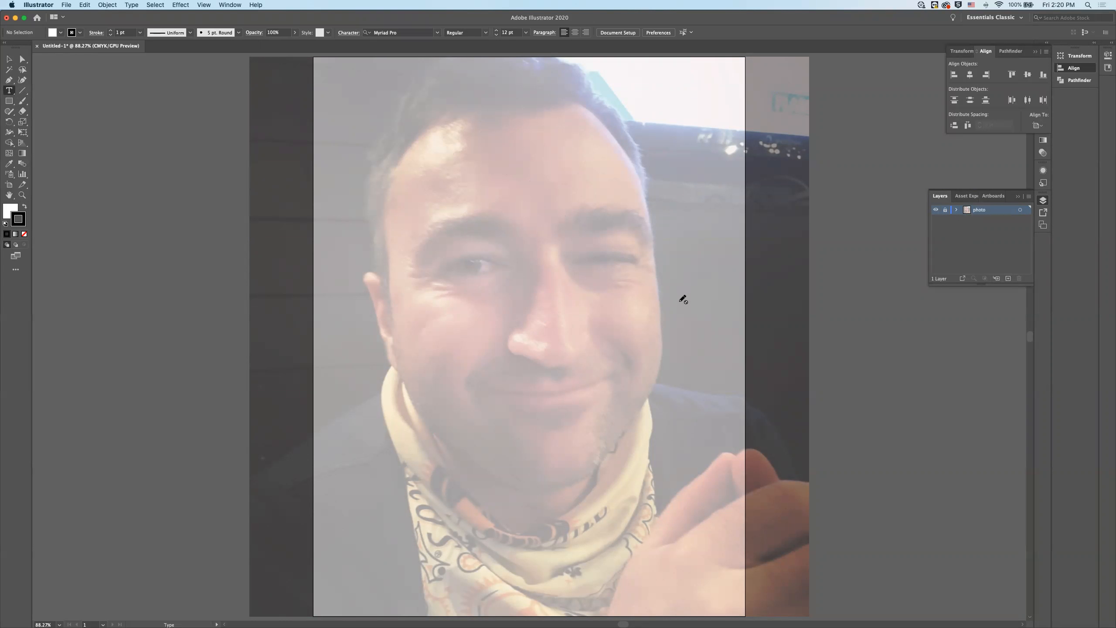
left_click(1008, 279)
double_click(984, 210)
type("type")
key("Return")
- Draw an open, straight-segmented four-point Pen path across the face from cheek to winking eye, about 4.54 in wide and 2.23 in high
scroll(695, 303, "right", 3)
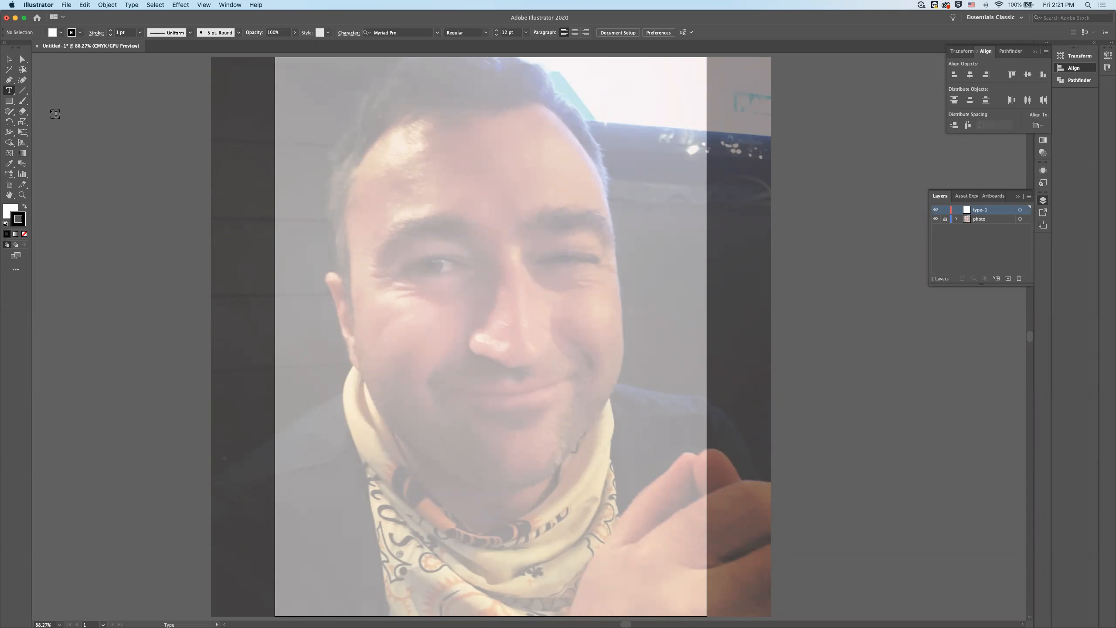
left_click(9, 81)
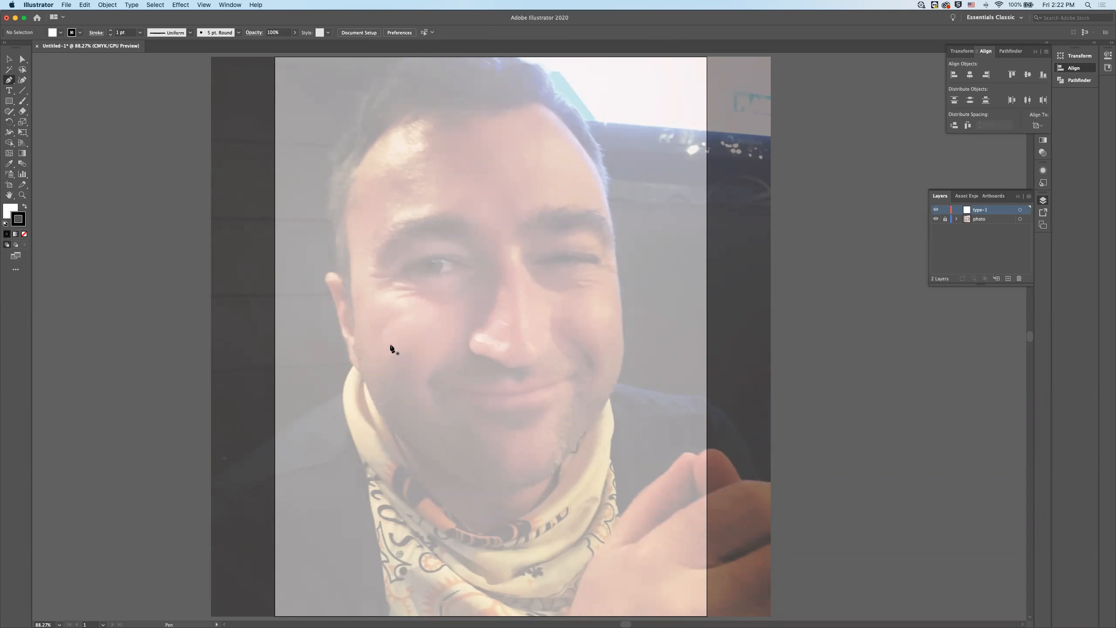
left_click(358, 330)
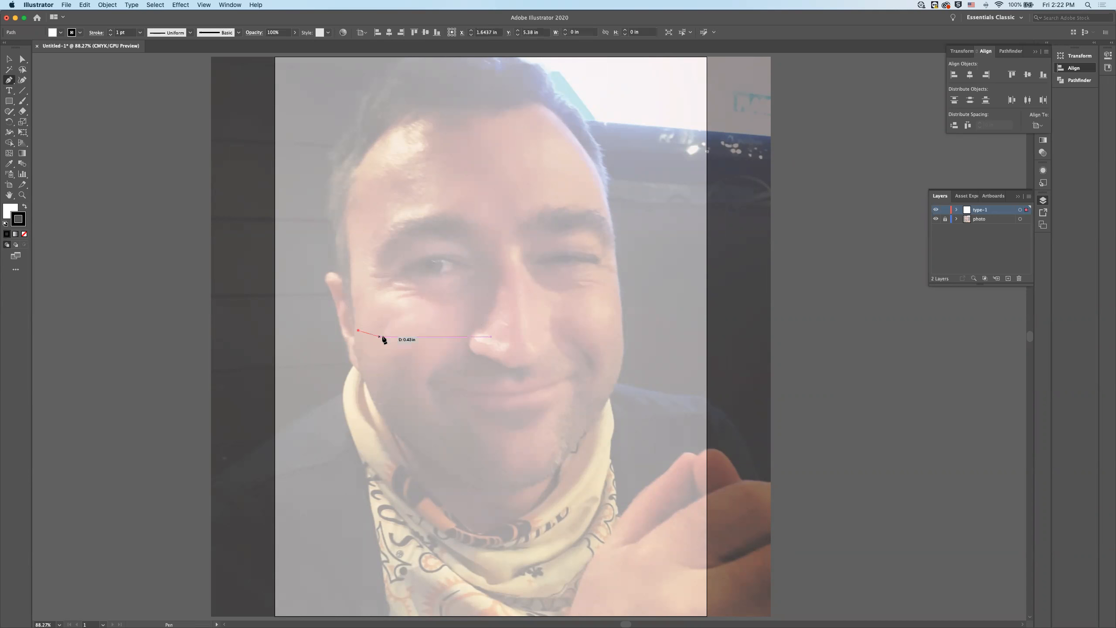
left_click(424, 339)
left_click(499, 313)
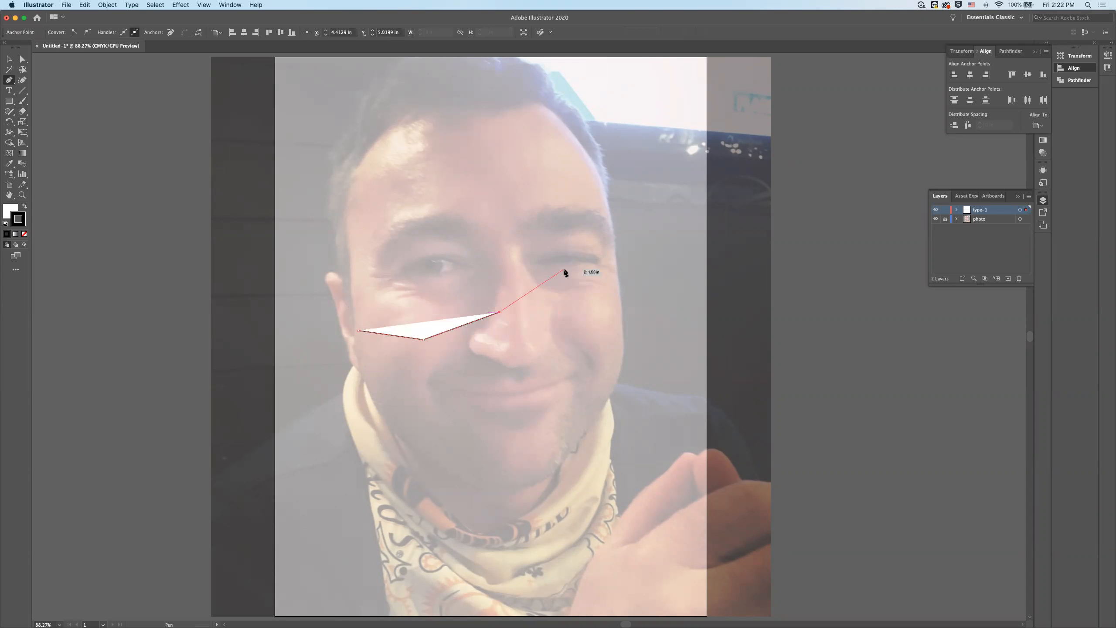
left_click(589, 227)
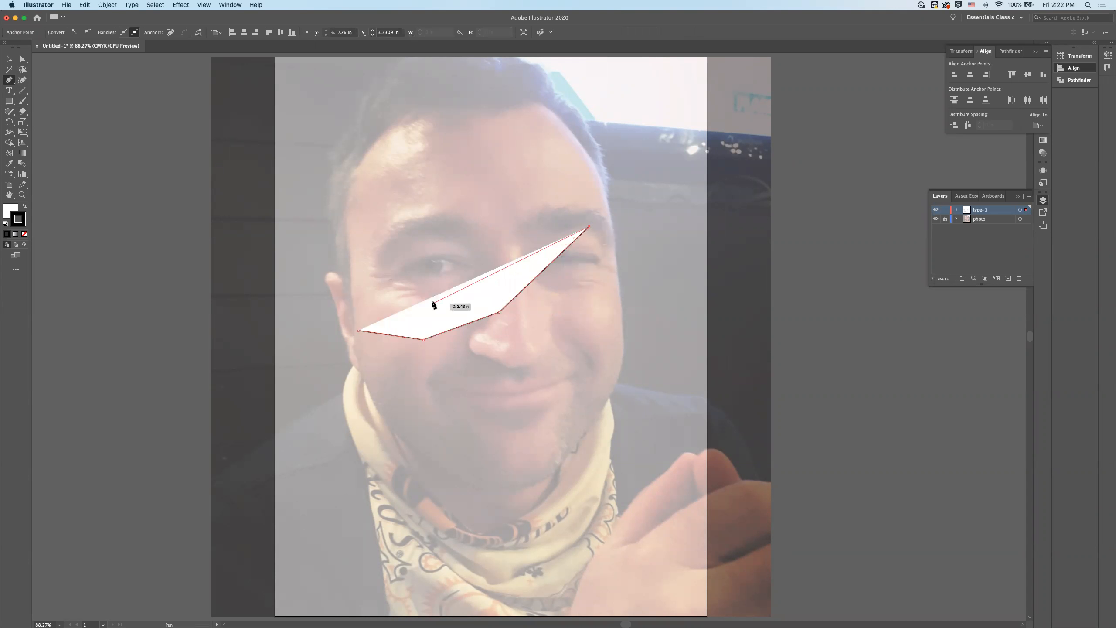
left_click(13, 63)
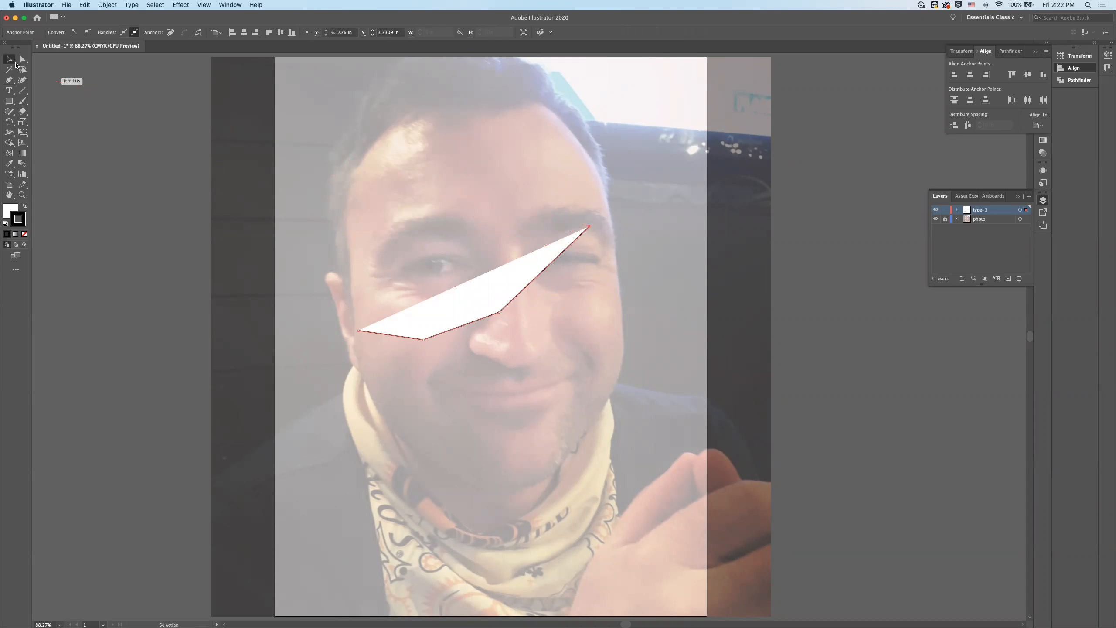
left_click(195, 314)
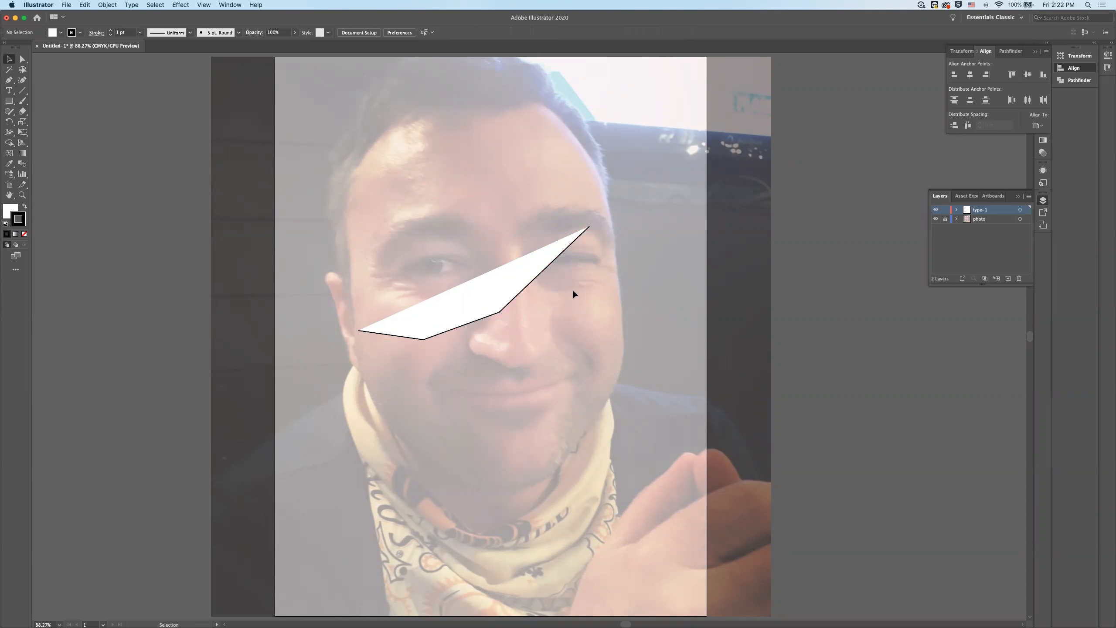
- Set the fill of the path across the face to None, keeping its black stroke
left_click(501, 282)
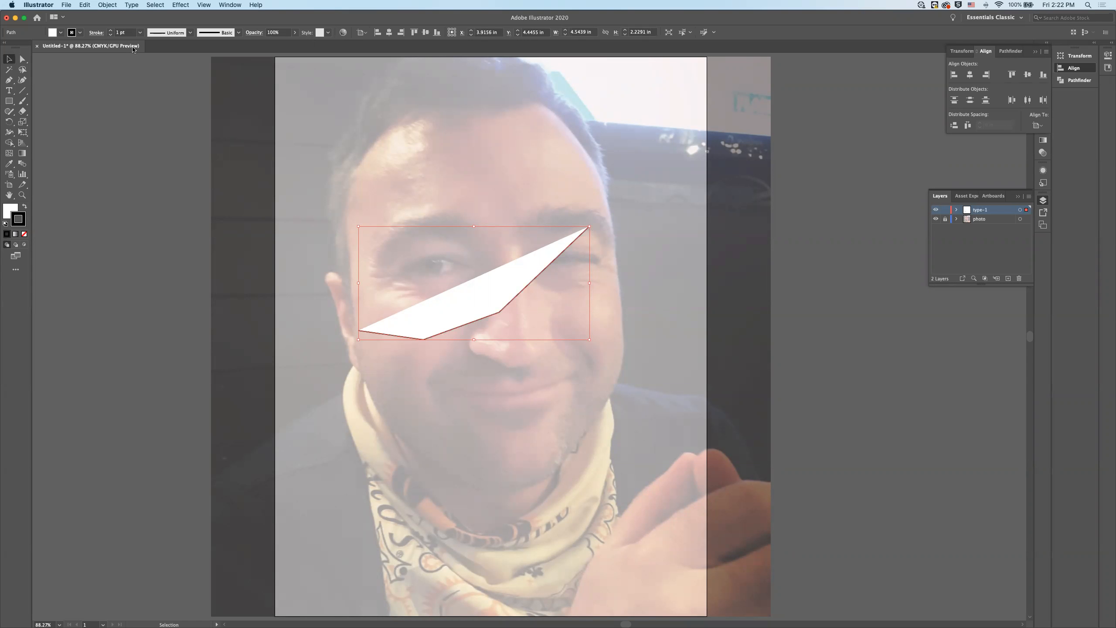
left_click(61, 32)
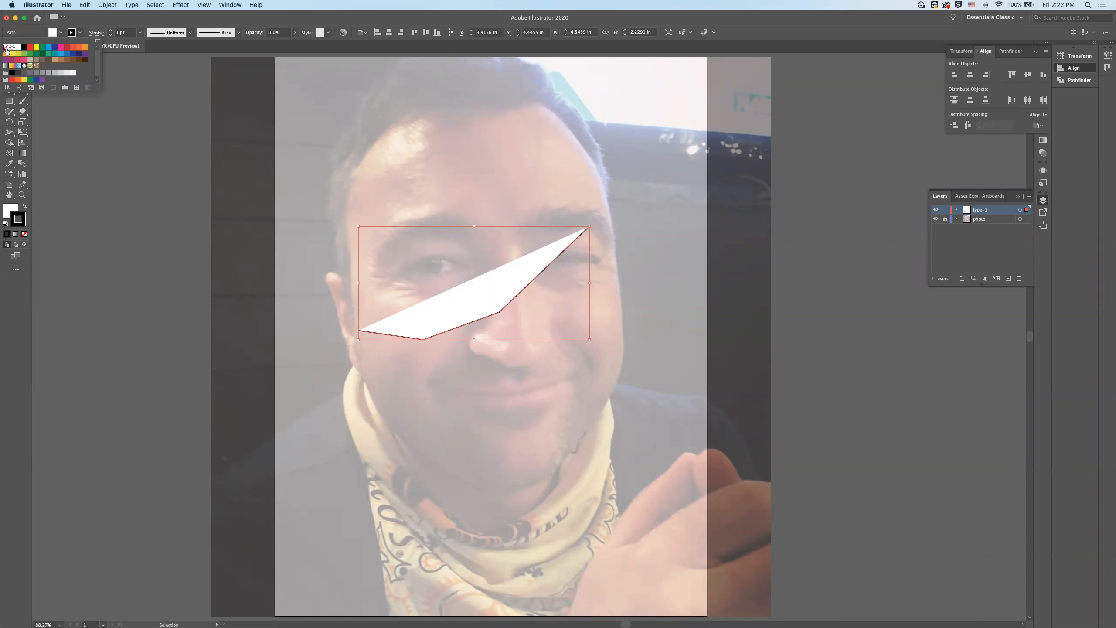
left_click(6, 50)
left_click(194, 263)
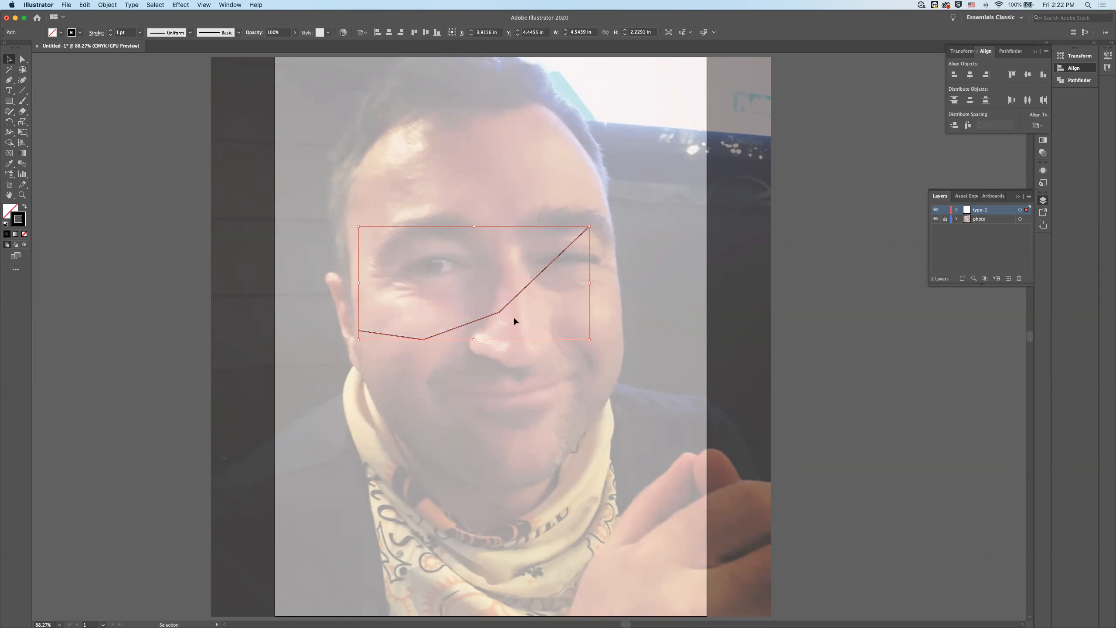
left_click(780, 369)
left_click(489, 317)
- Add an anchor point midway along the path's last segment, near the winking eye, and deselect the path
left_click(11, 82)
left_click(12, 84)
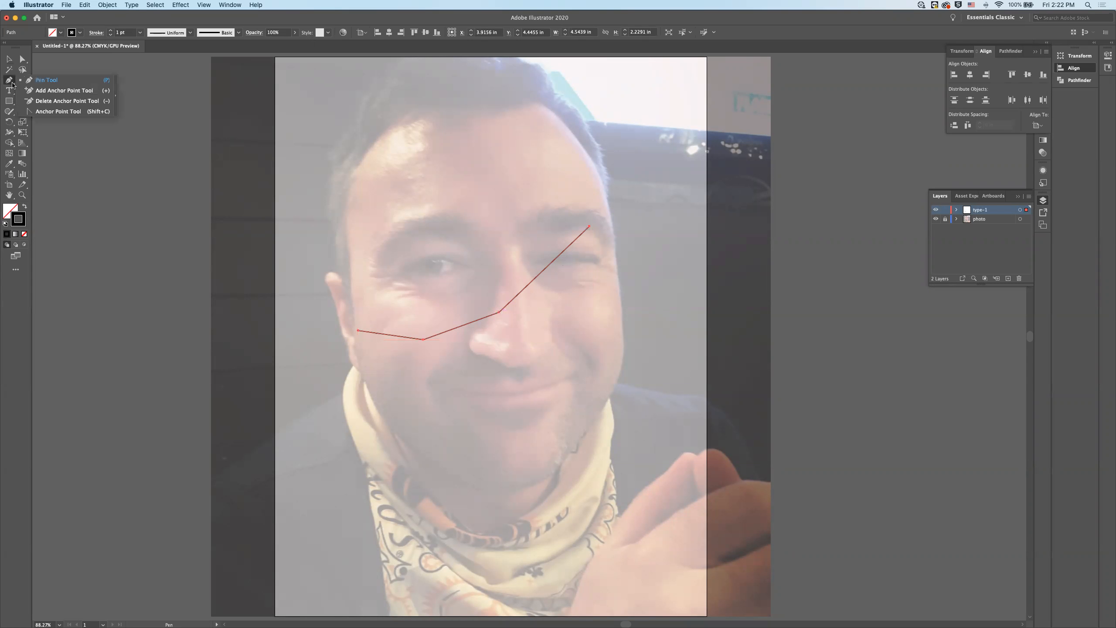
left_click(74, 91)
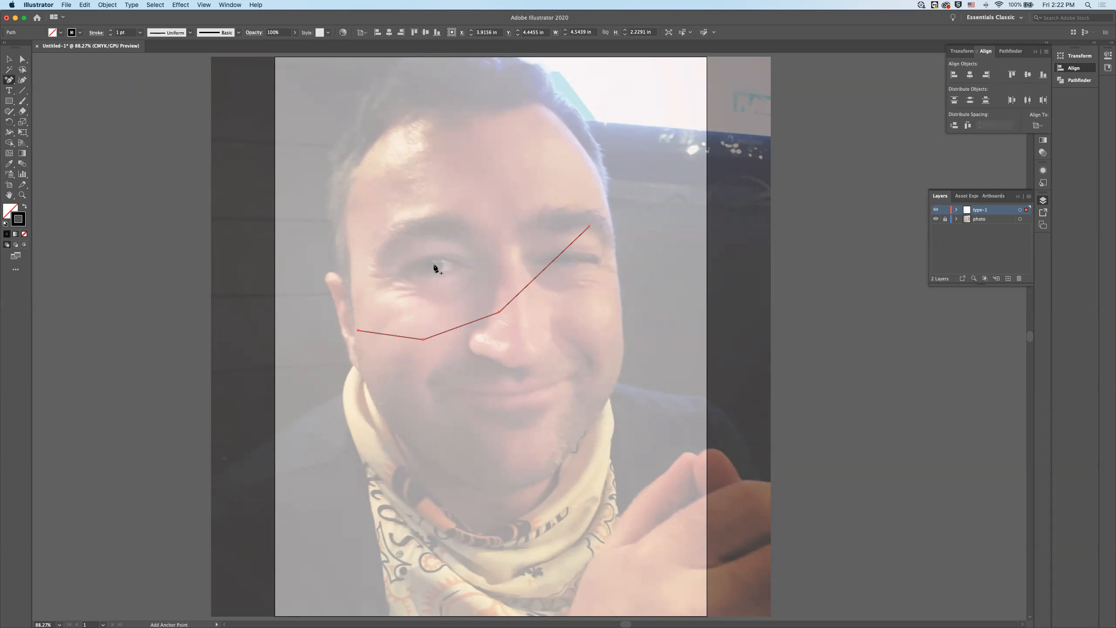
left_click(546, 266)
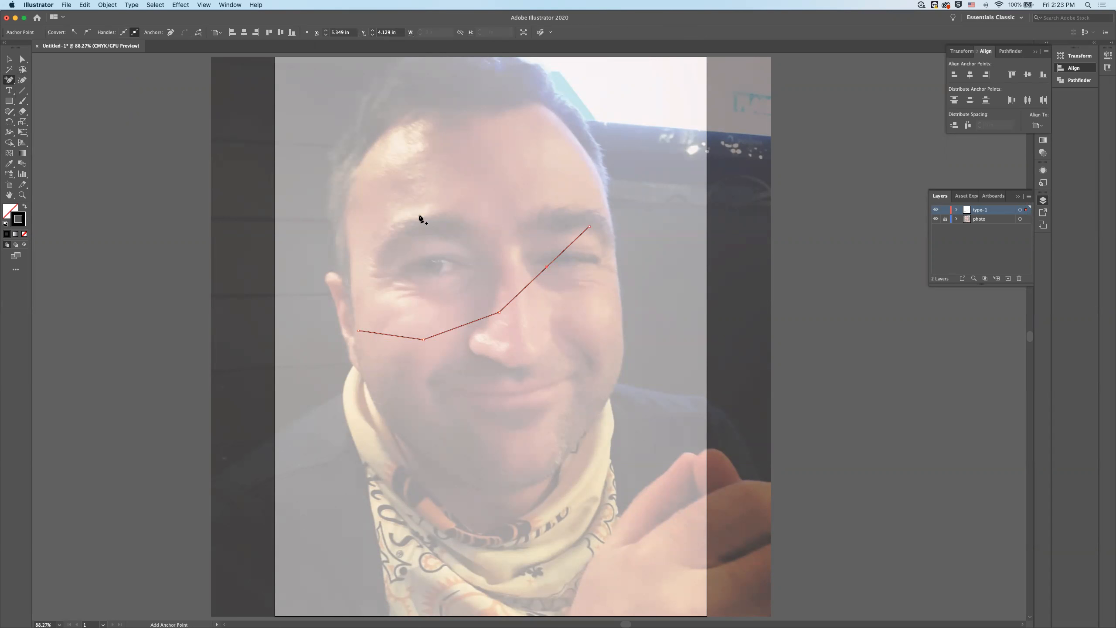
left_click(9, 59)
left_click(333, 213)
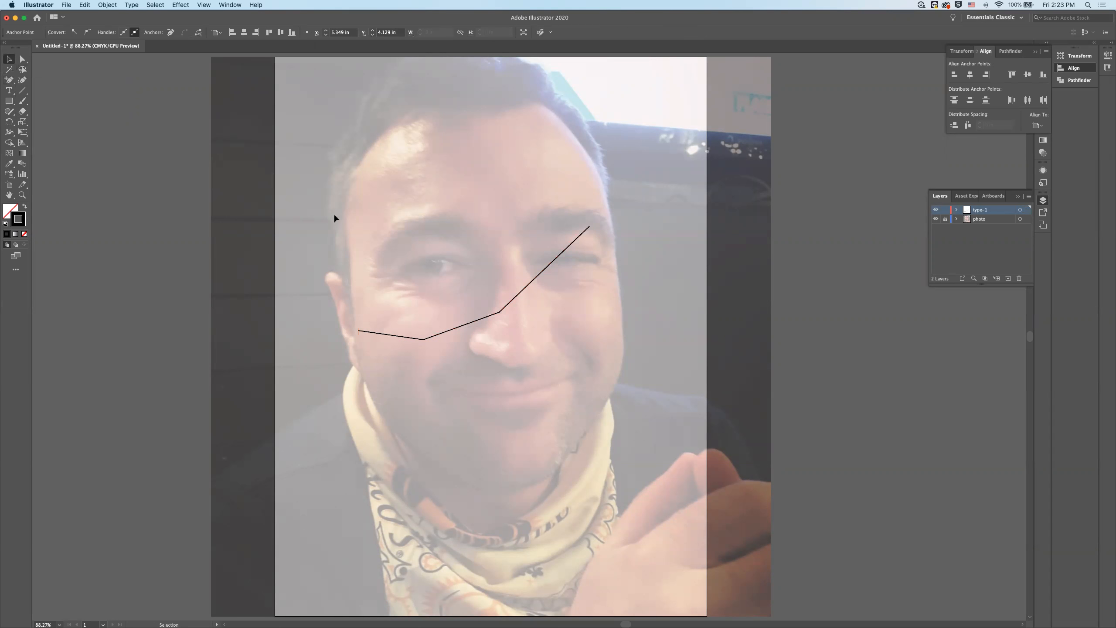
- Move the added anchor point up and left to about X 4.98 in, Y 3.71 in
left_click(537, 278)
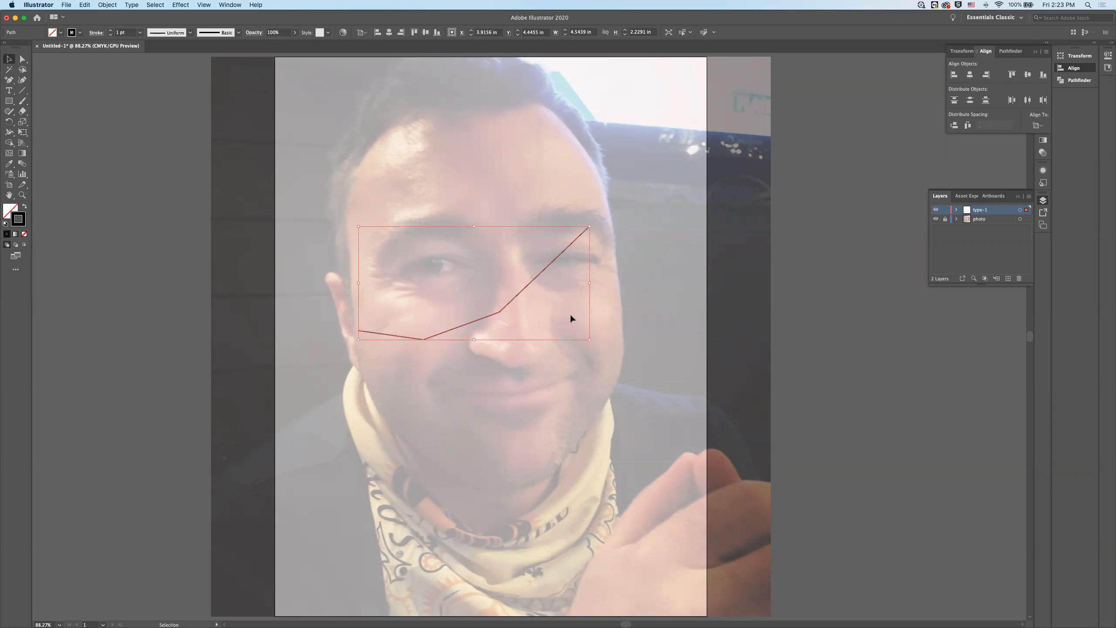
left_click(23, 58)
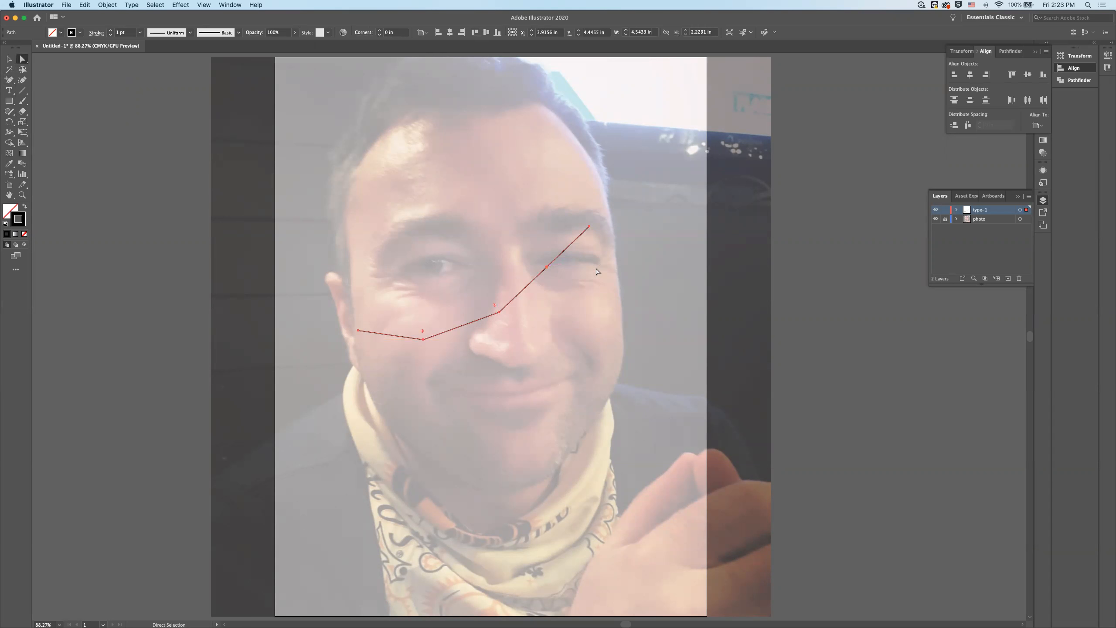
left_click_drag(547, 270, 529, 247)
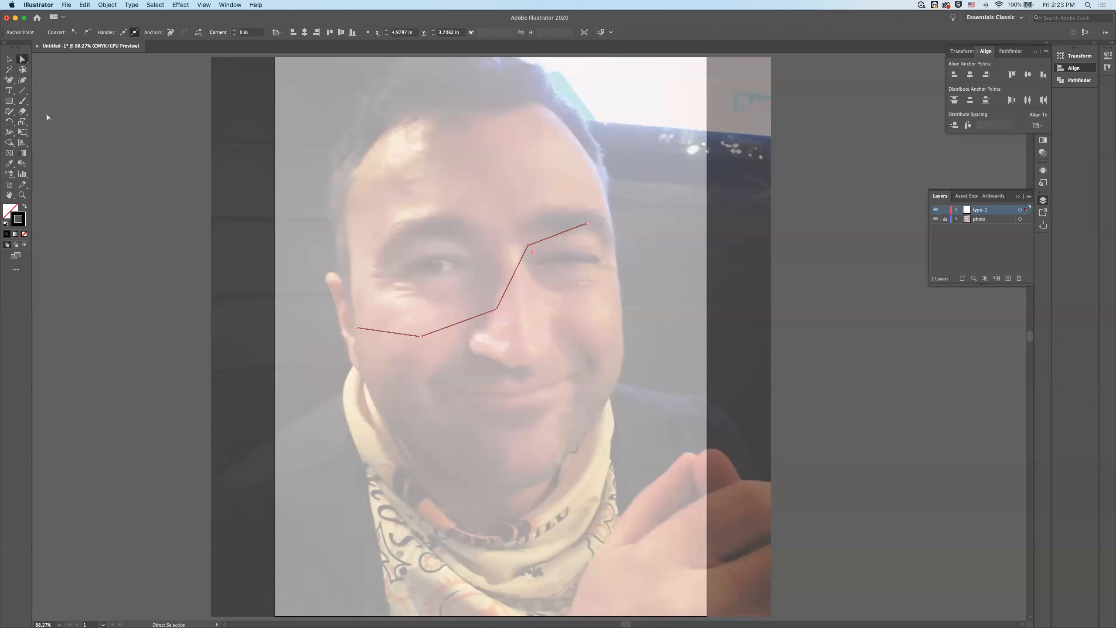
- Convert the path's three inner corner points to smooth points with the Anchor Point tool, forming an S-curve, and deselect it
left_click(15, 80)
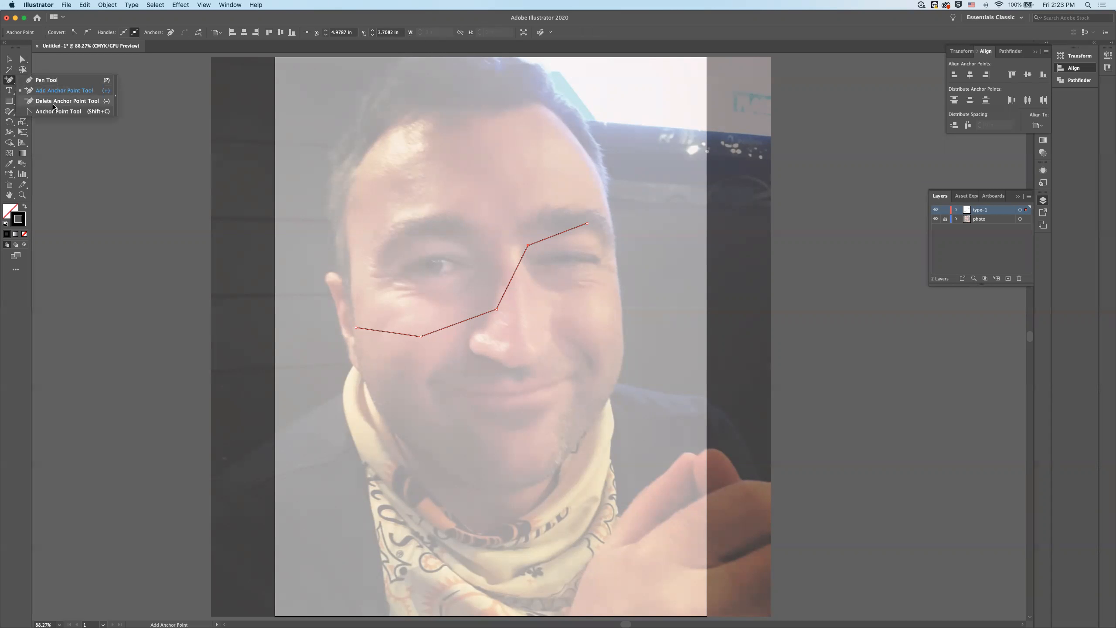
left_click(82, 112)
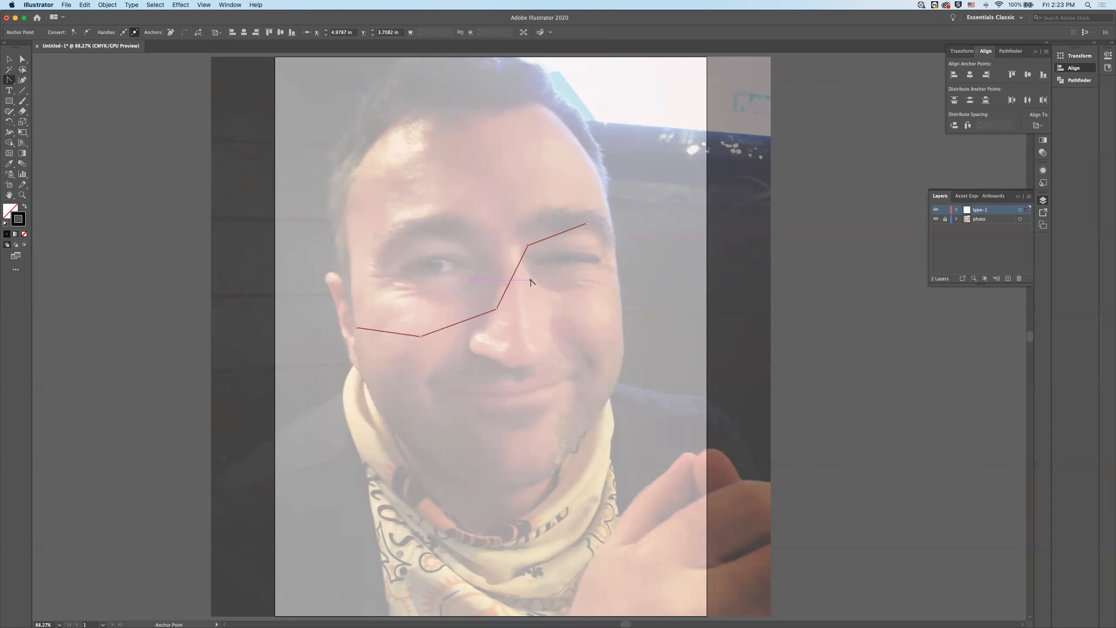
left_click_drag(497, 309, 513, 290)
left_click_drag(516, 285, 516, 285)
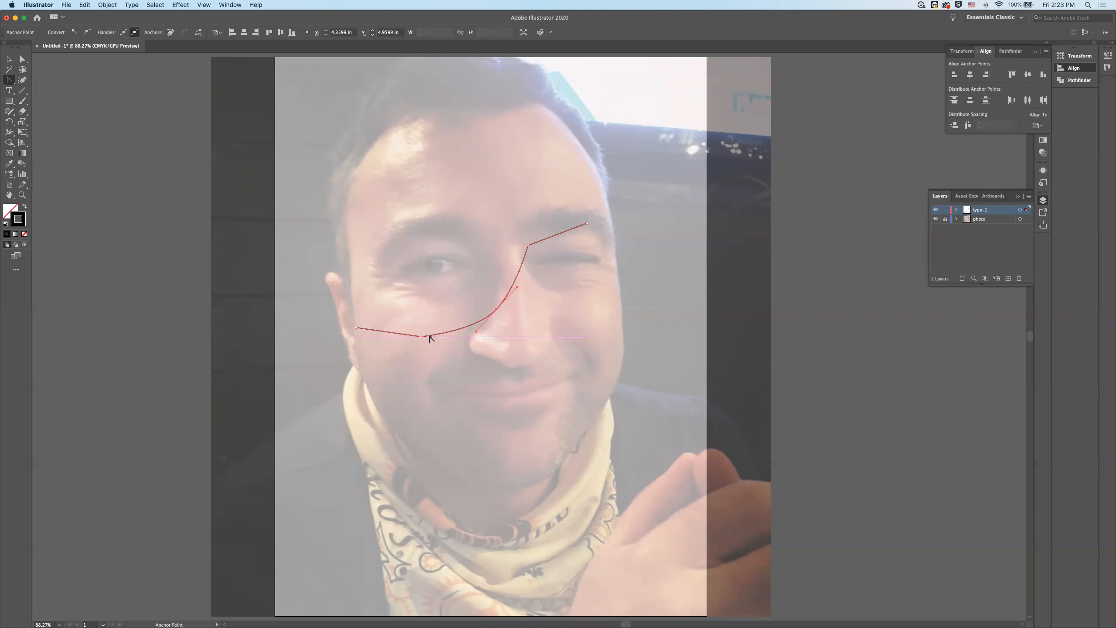
left_click_drag(421, 336, 447, 338)
left_click_drag(527, 245, 548, 220)
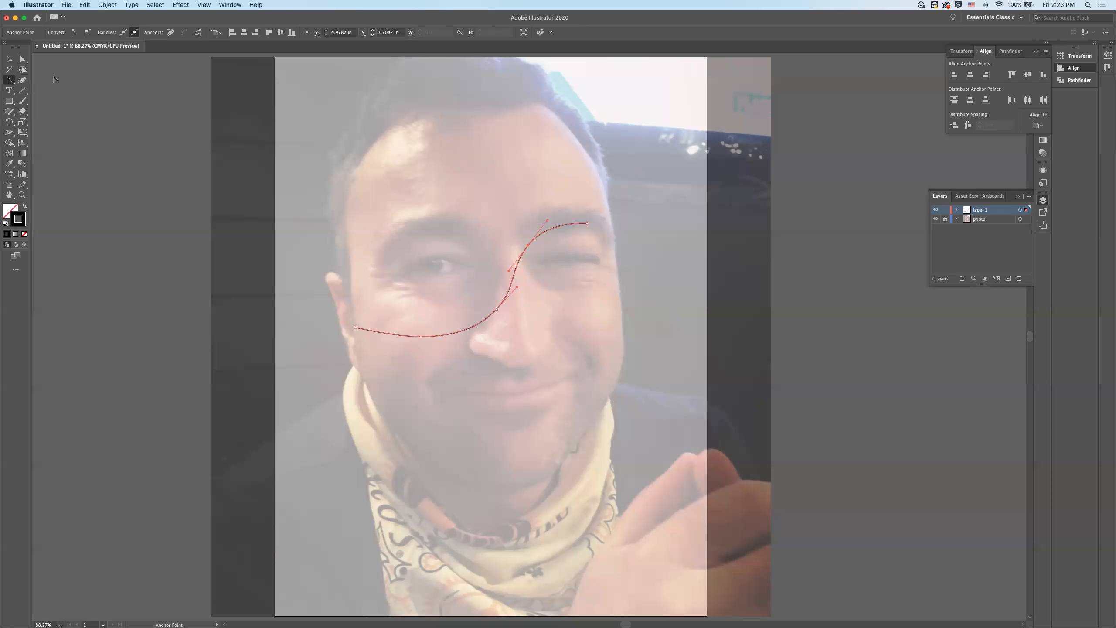
left_click(9, 59)
left_click(105, 121)
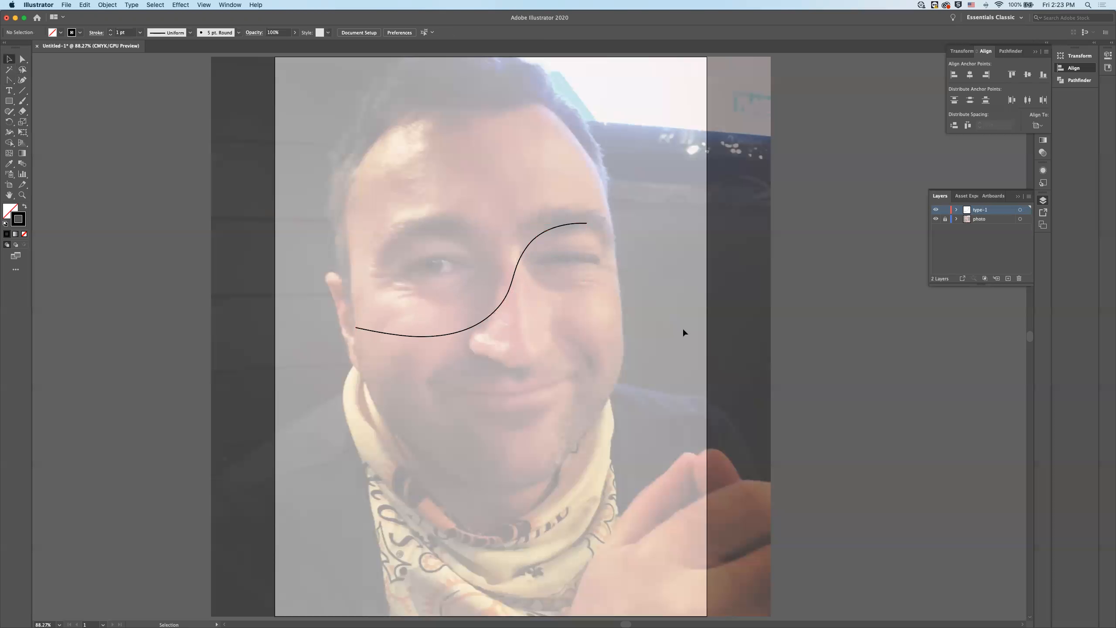
- Move the curved path down the face to a centre of about X 4.04 in, Y 5.26 in, and deselect it
left_click_drag(494, 318, 507, 359)
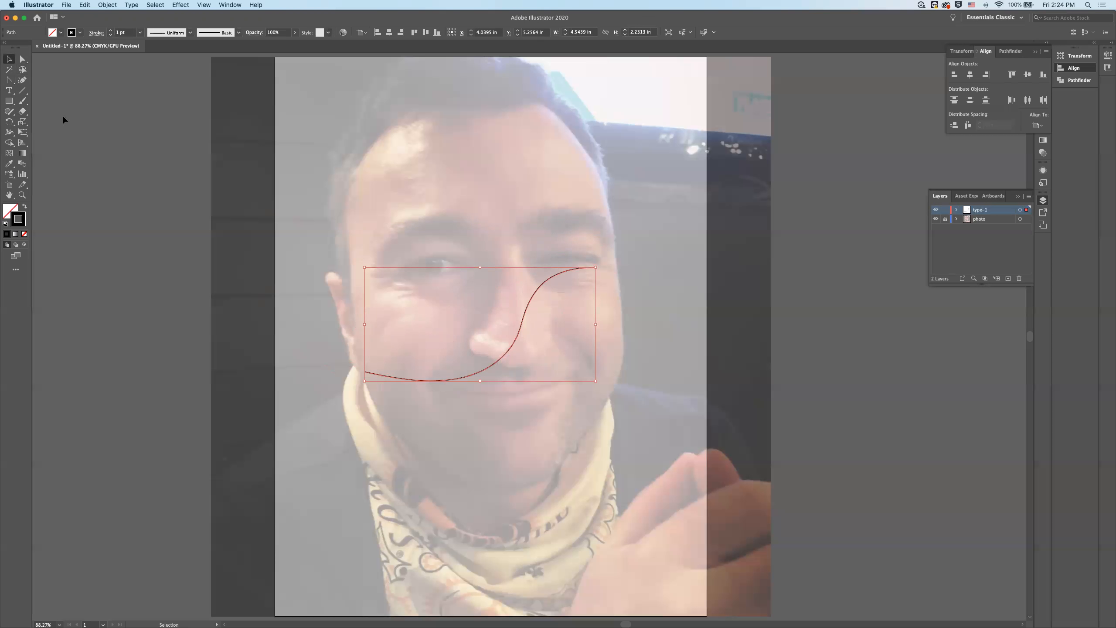
left_click(9, 90)
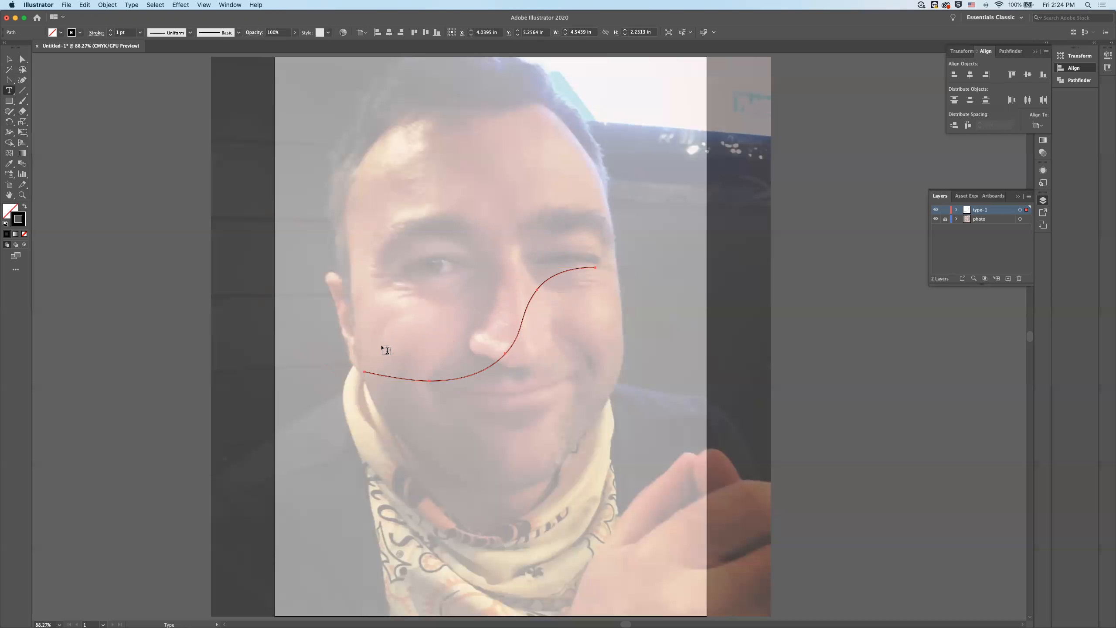
left_click(9, 58)
left_click(351, 267)
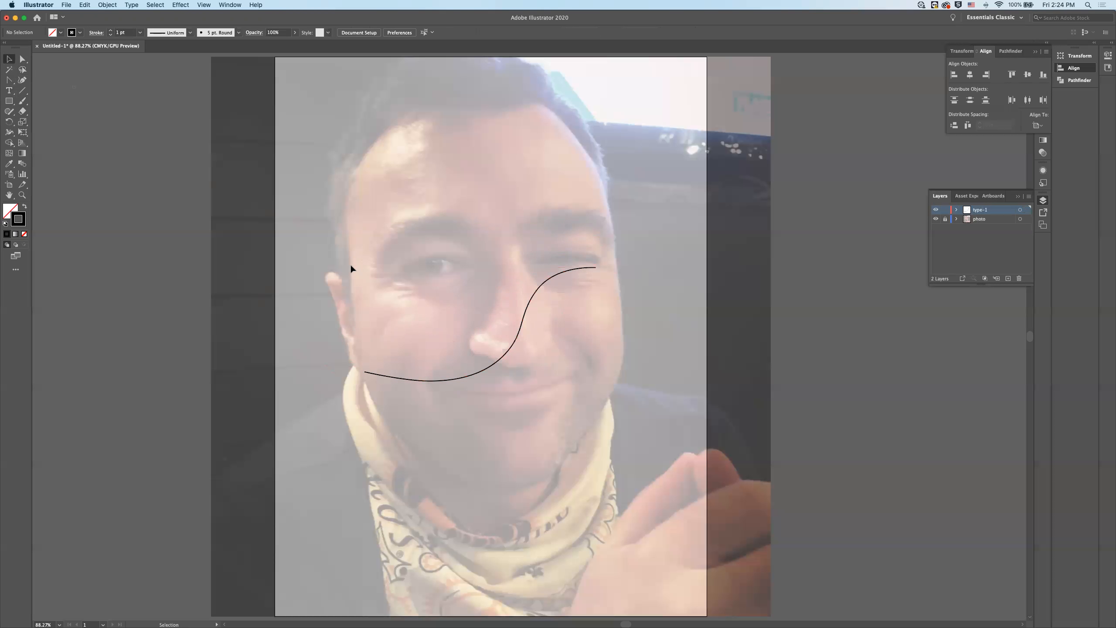
- Turn the S-curve path into a type path with the Type tool and start its text with "THIS IS the start"
left_click(523, 315)
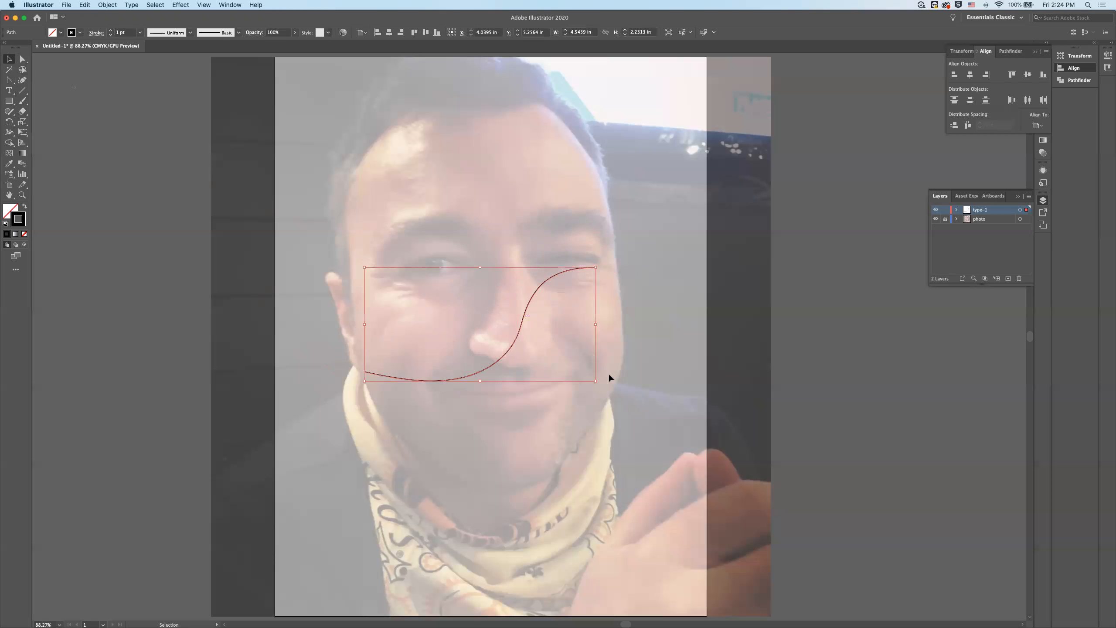
left_click(9, 92)
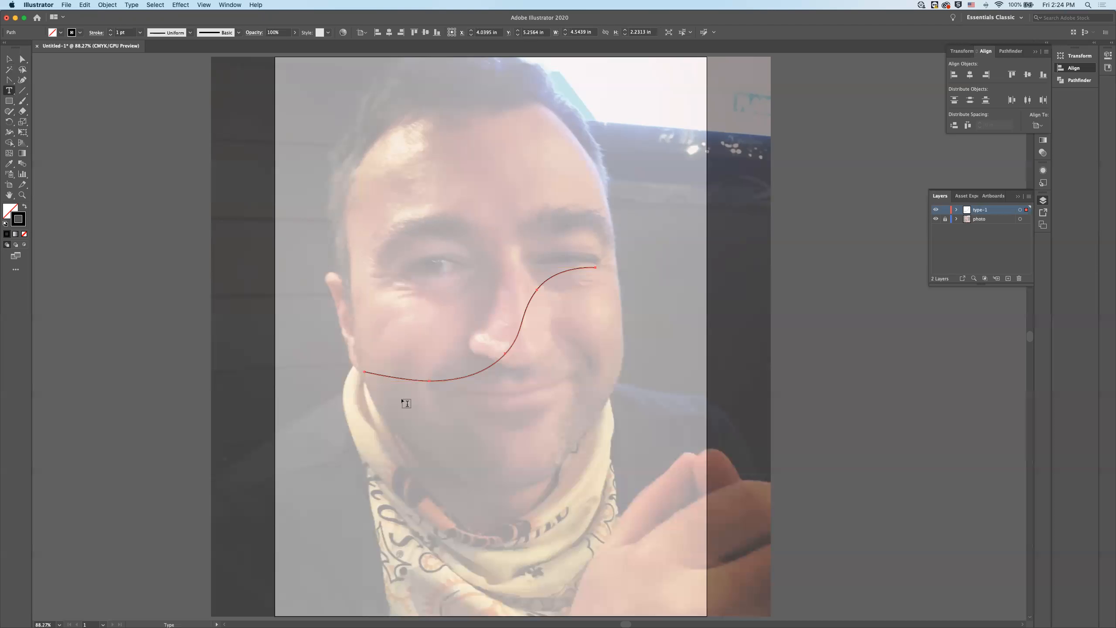
left_click_drag(384, 427, 516, 479)
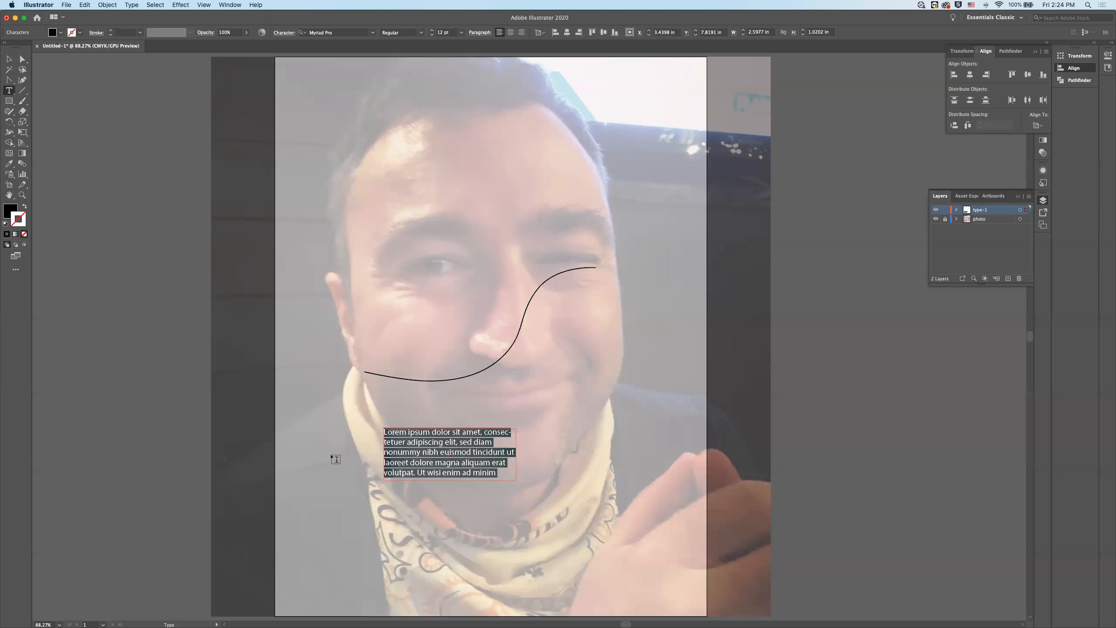
key("super+z")
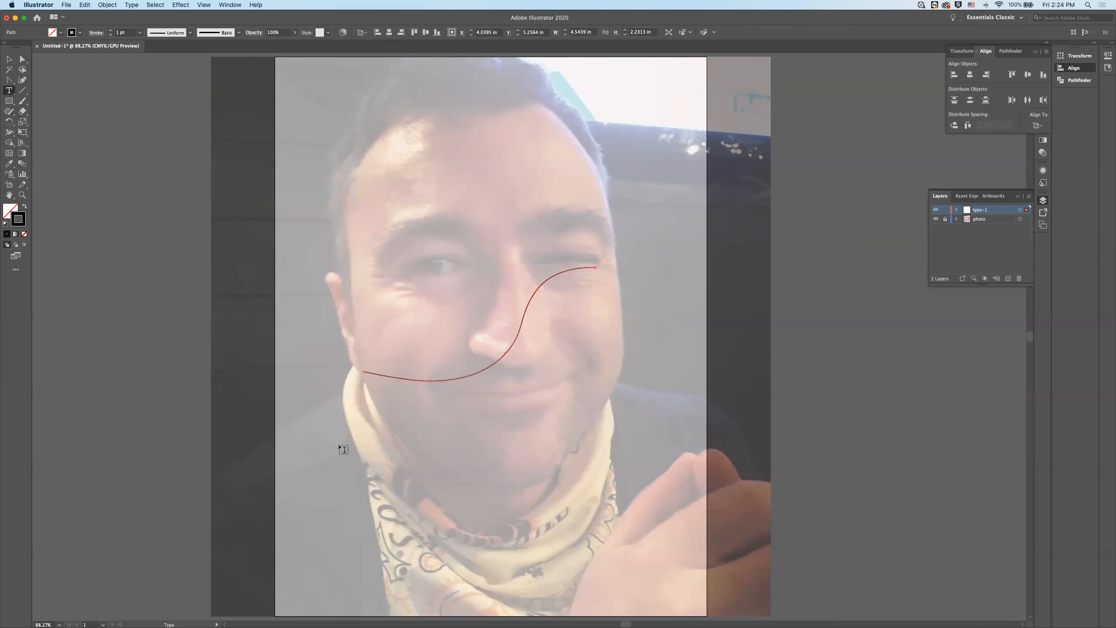
left_click(373, 374)
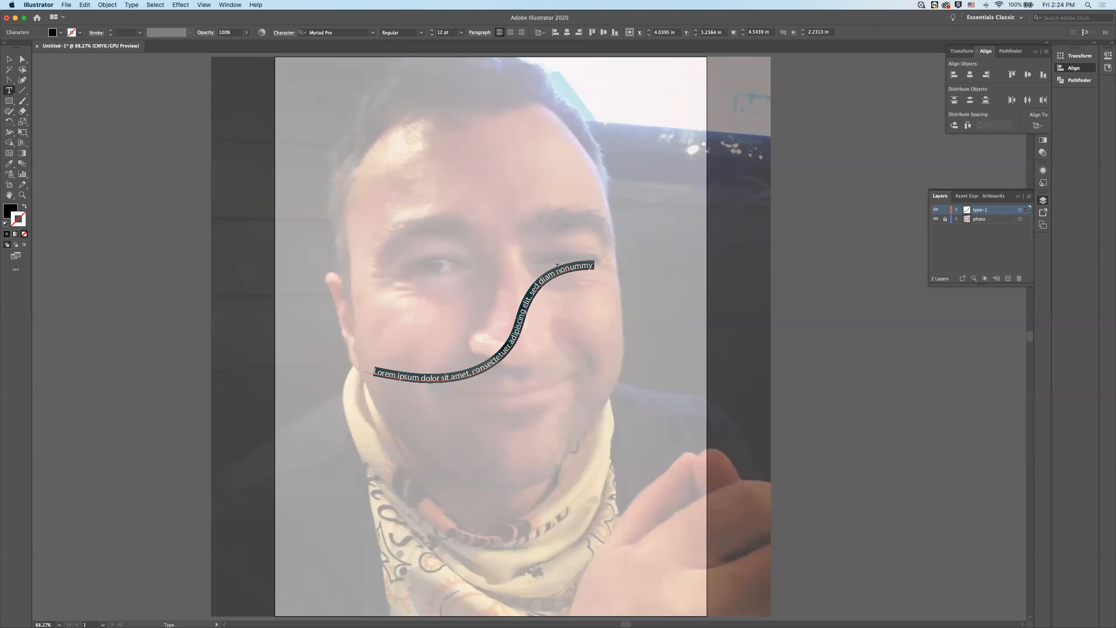
type("THIS IS he")
key("BackSpace")
key("BackSpace")
type("the start")
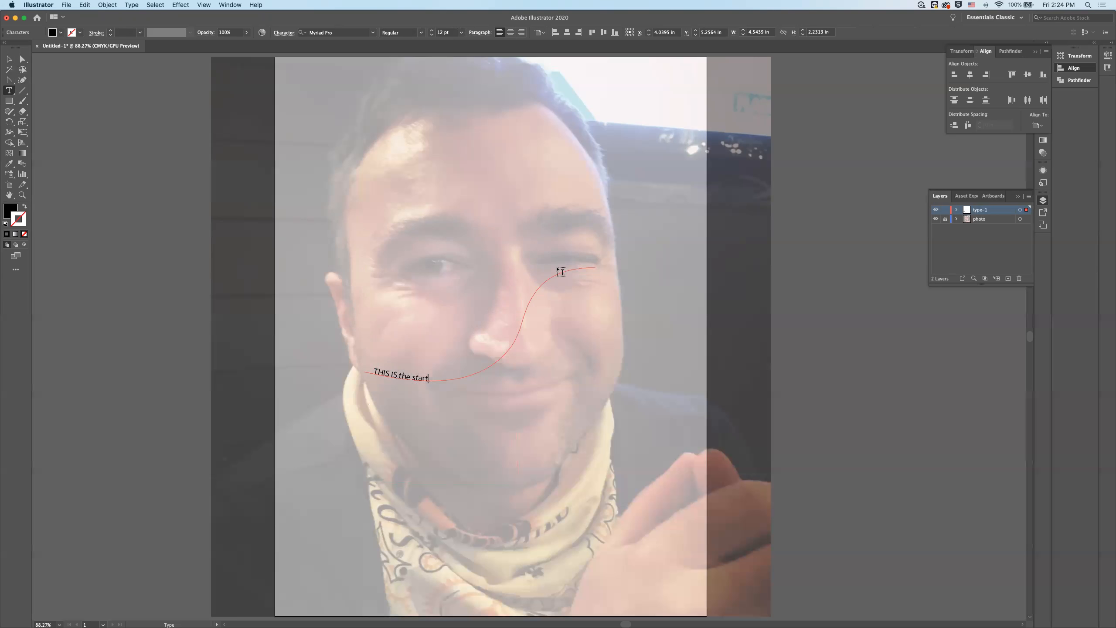
type(" to my self portrait and self discovery re")
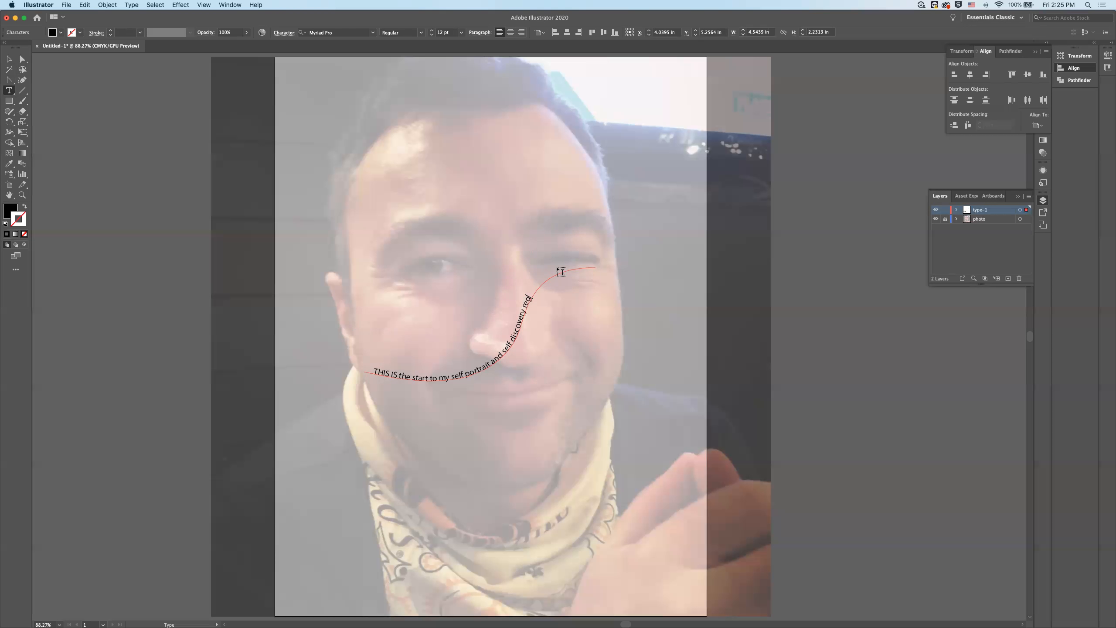
type("garding muy")
- Finish the path text with "regarding my peronality." and move it down the face to about X 4.34 in, Y 6.47 in
key("BackSpace")
key("BackSpace")
type("y")
type(" peronsa")
key("BackSpace")
key("BackSpace")
type("ality")
key("Escape")
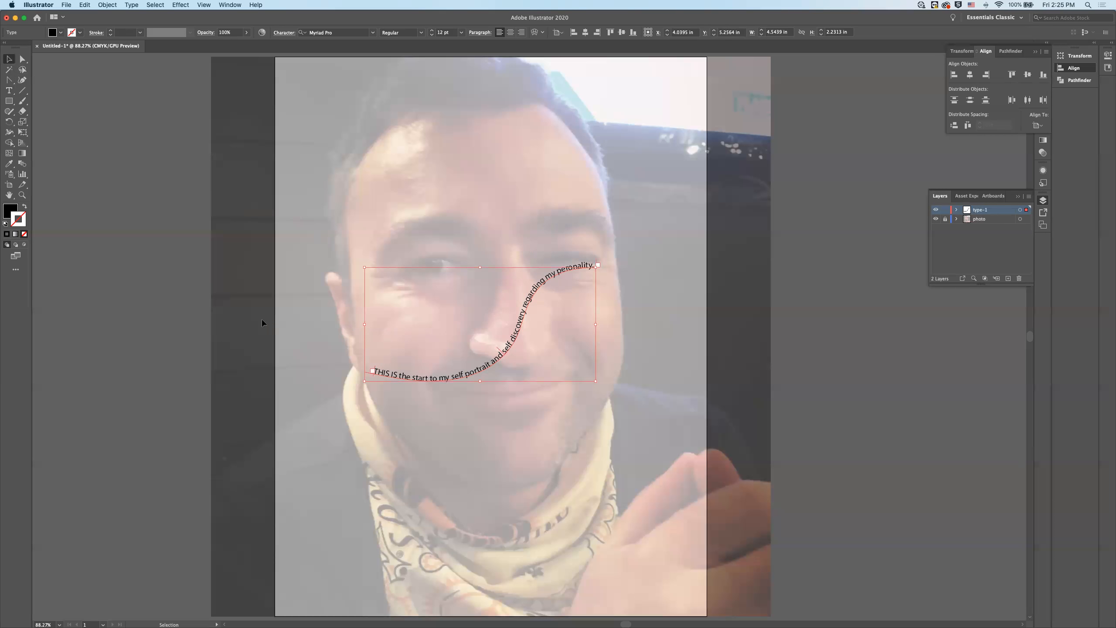
left_click(297, 321)
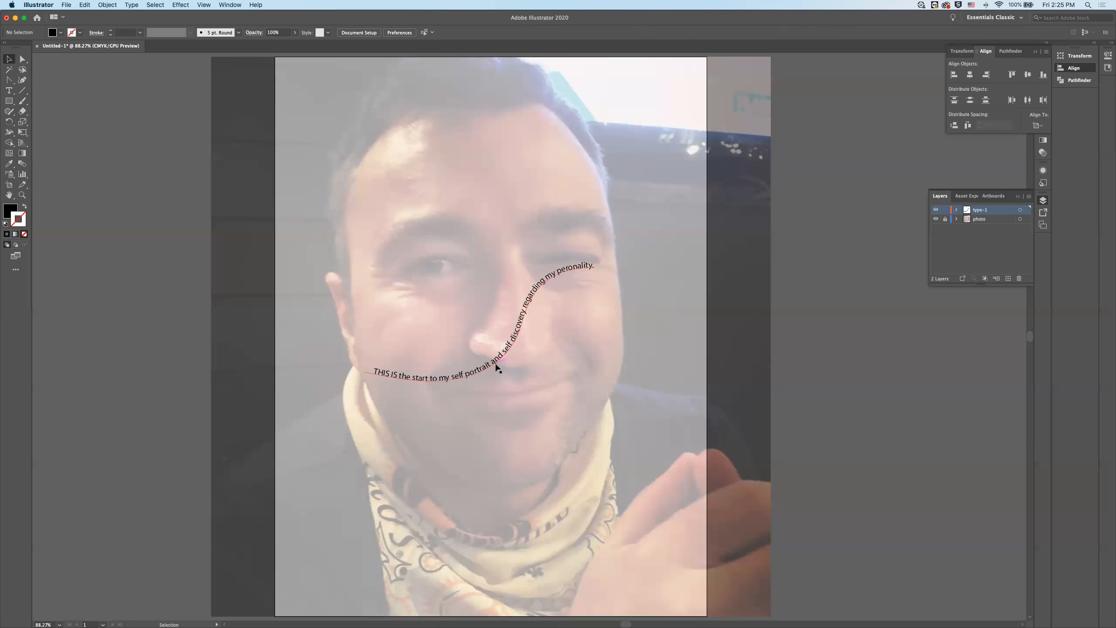
left_click_drag(493, 372, 501, 433)
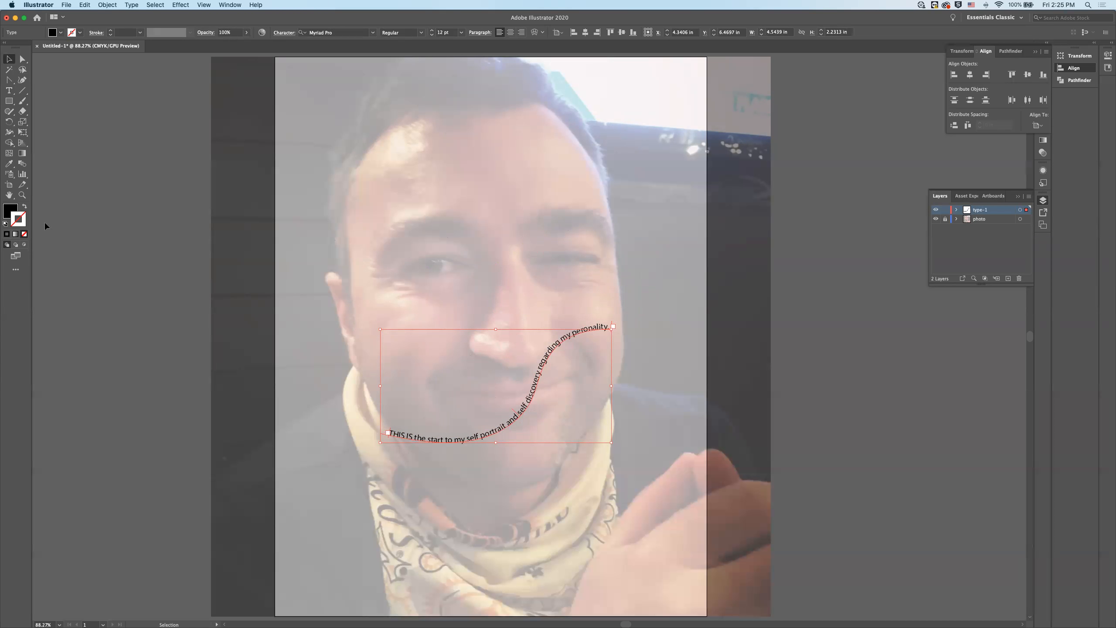
- Add point text reading "This is some text." on the forehead and deselect it
left_click(8, 91)
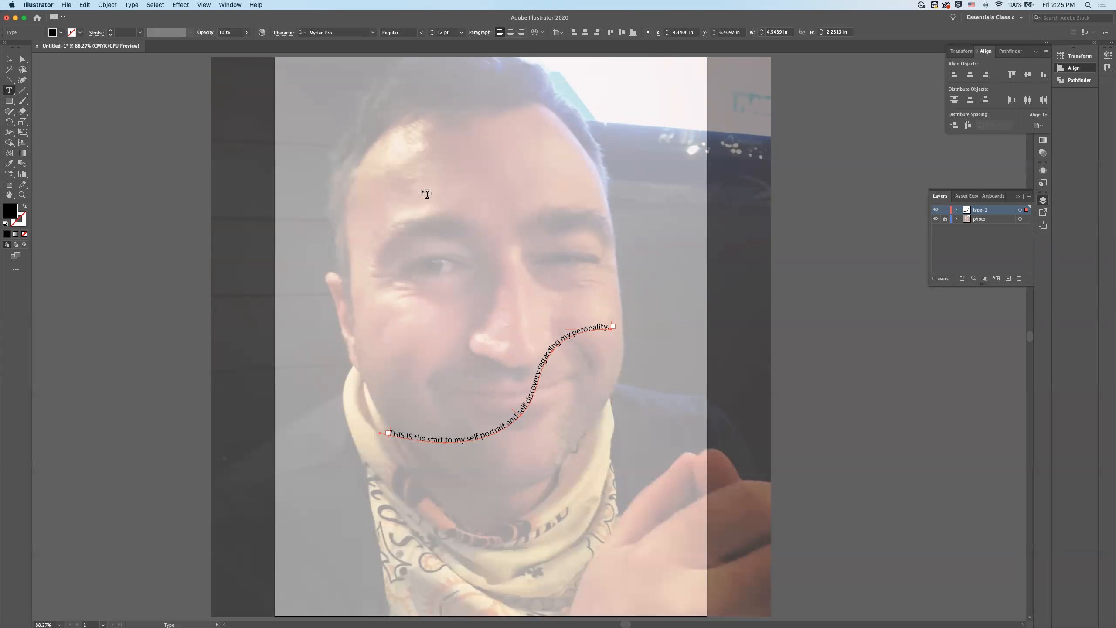
left_click(417, 193)
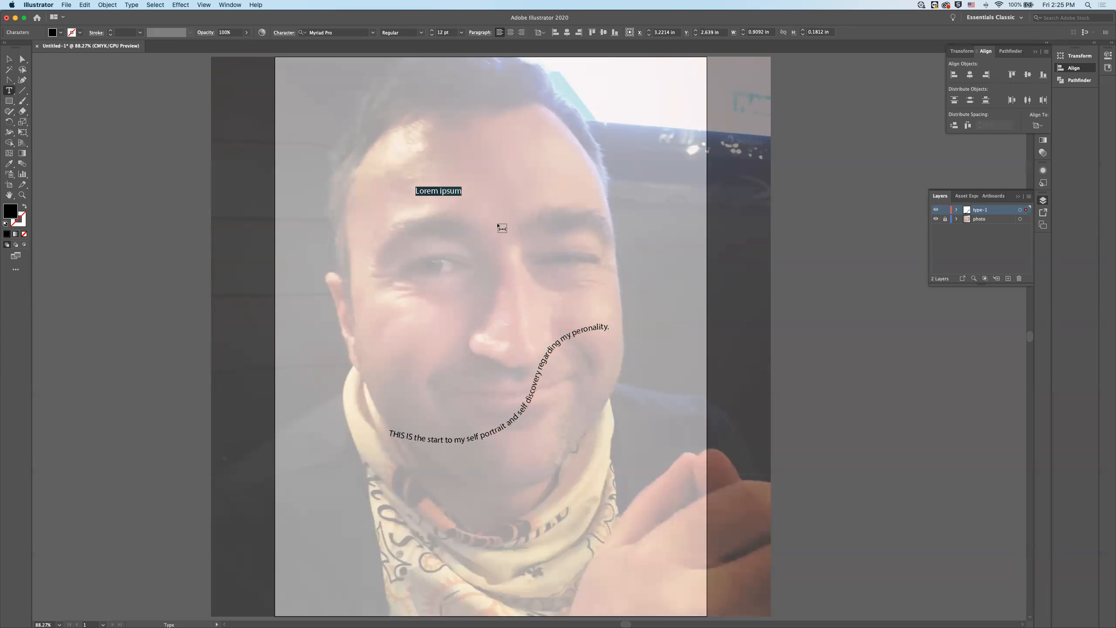
type("This is some tect")
key("BackSpace")
type("t.")
left_click(8, 58)
left_click(132, 114)
- Rotate the forehead text slightly clockwise and move it to about X 2.57 in, Y 2.56 in
left_click(420, 190)
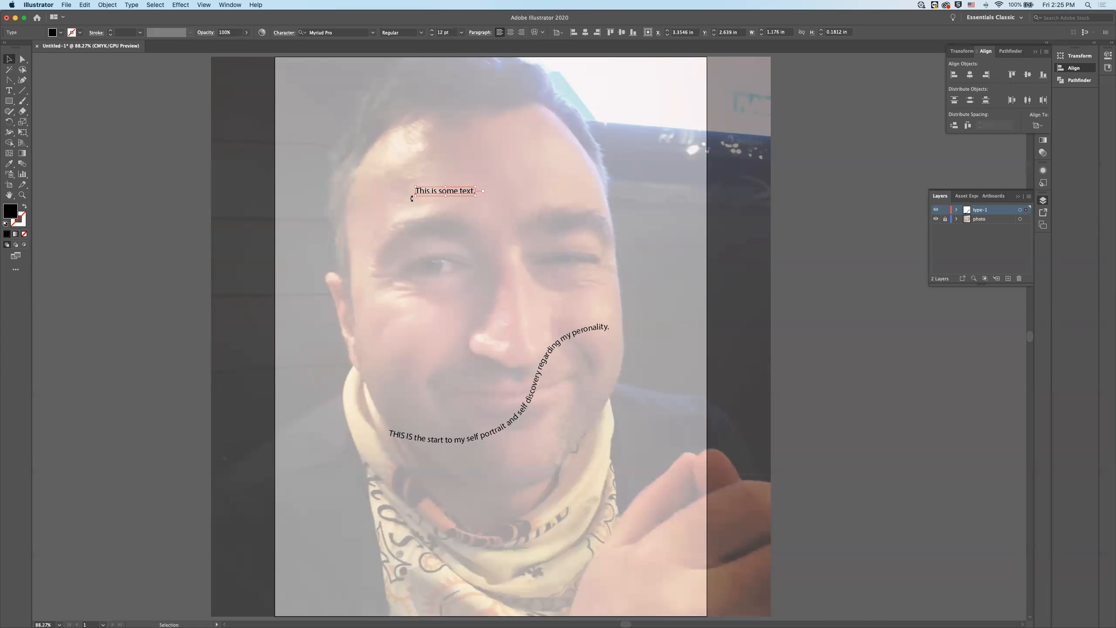
key("t")
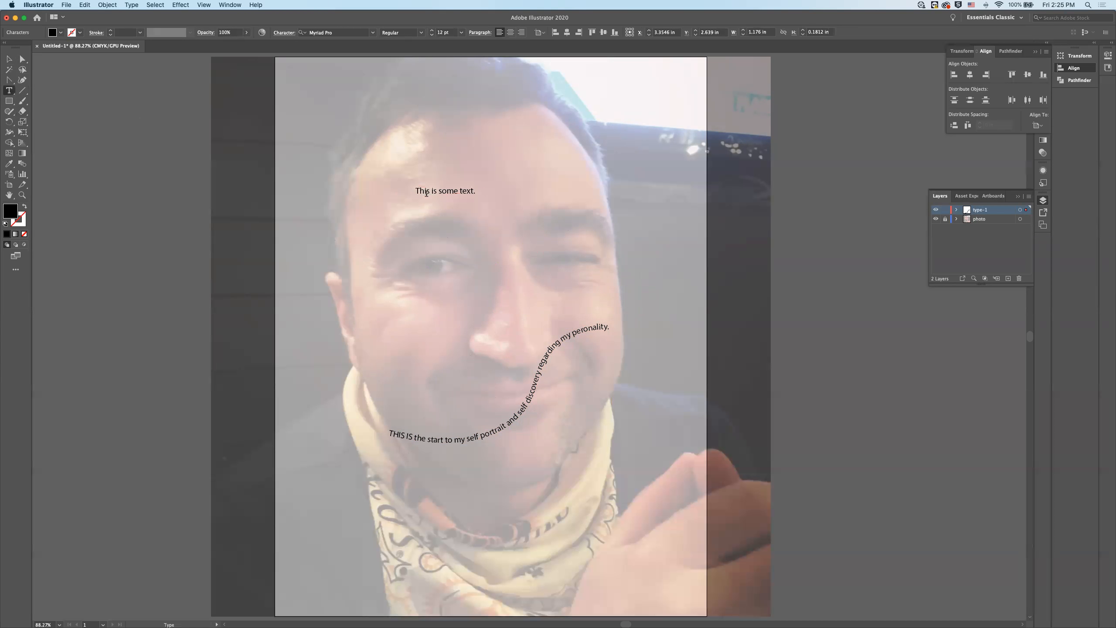
left_click(6, 59)
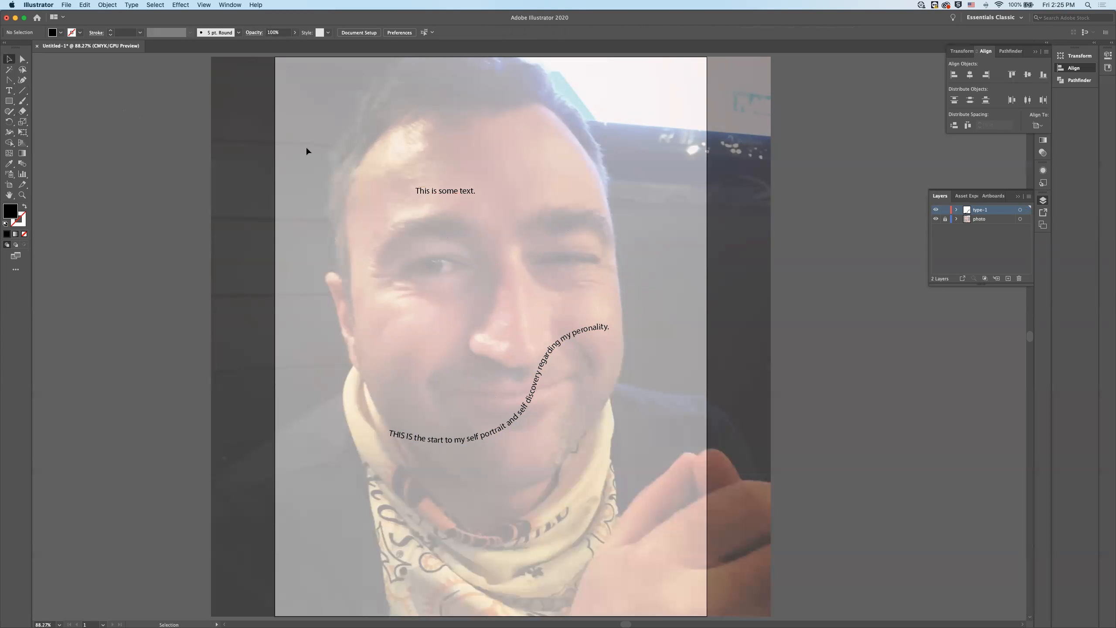
left_click(418, 194)
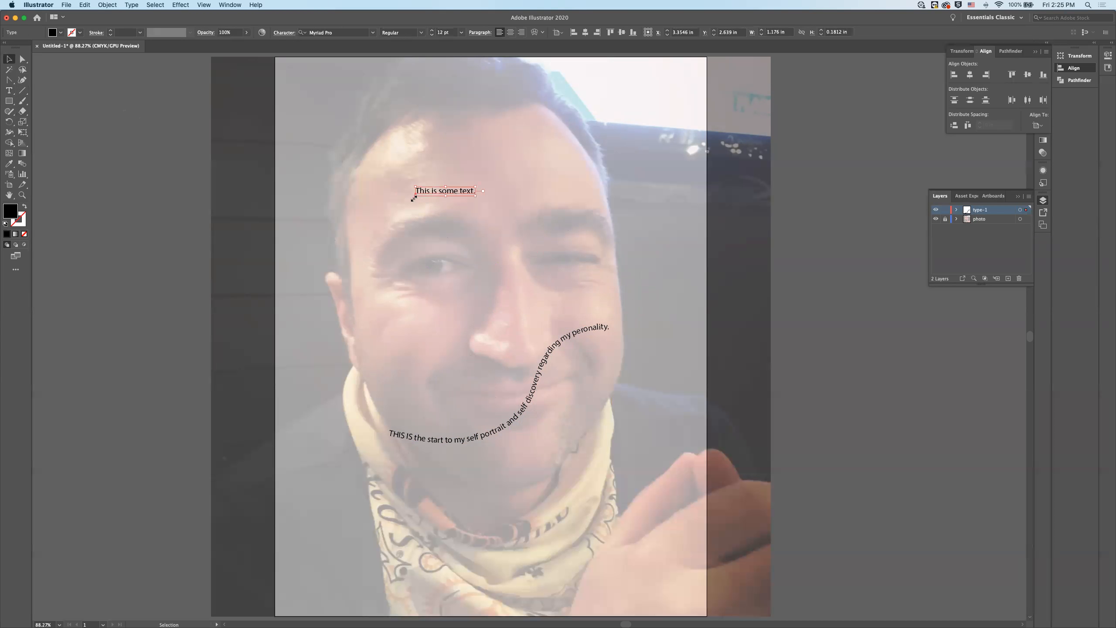
left_click_drag(412, 197, 328, 141)
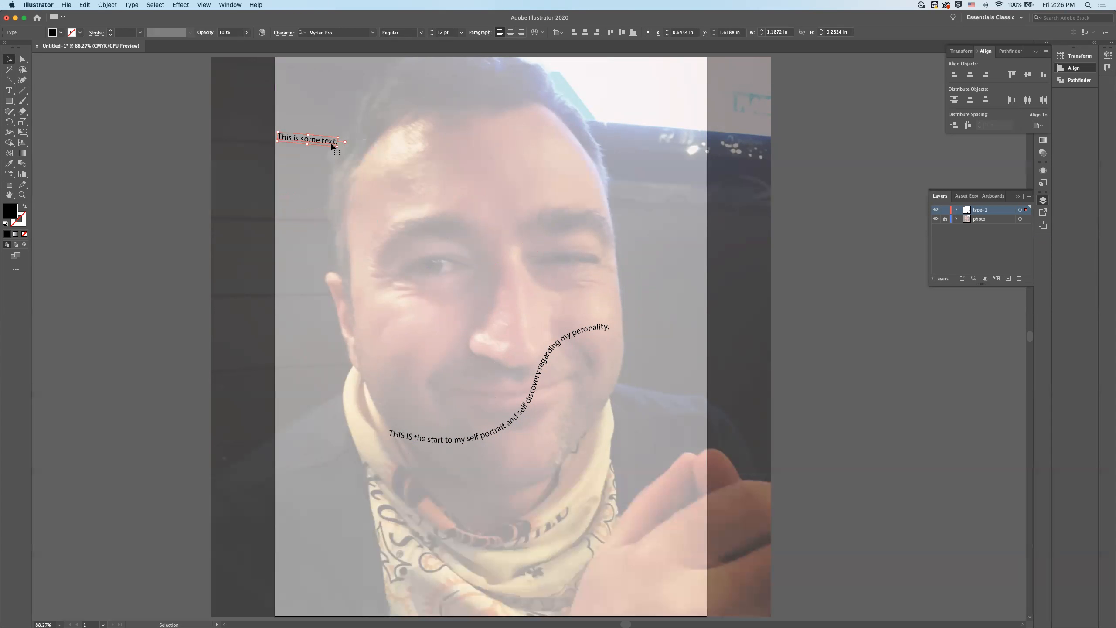
left_click_drag(321, 145, 420, 193)
double_click(422, 191)
key("super+a")
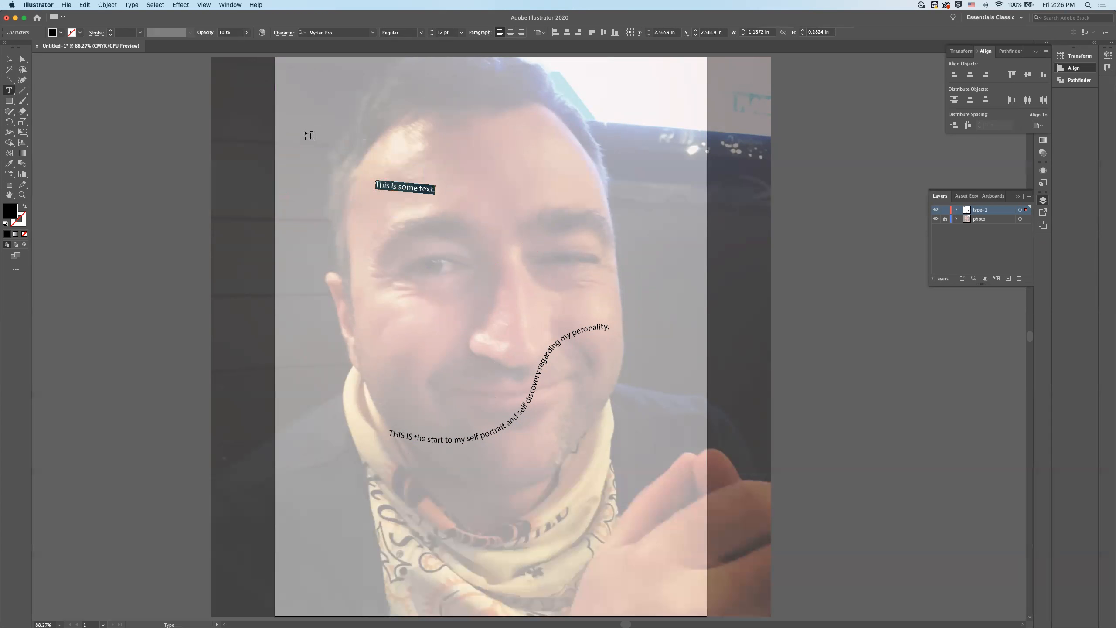
key("Escape")
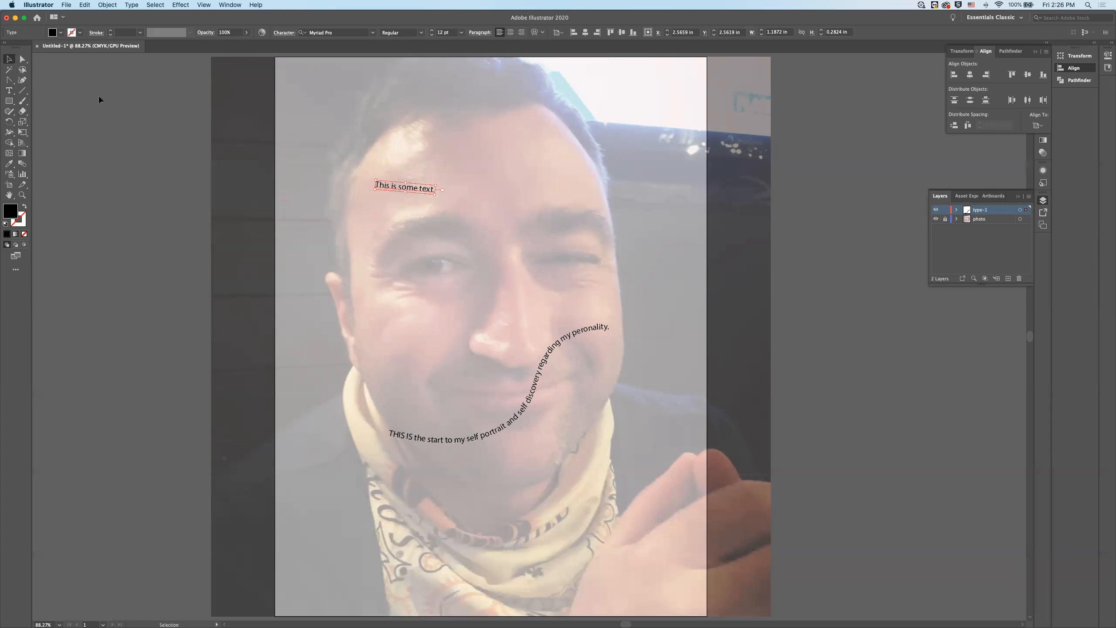
left_click(270, 168)
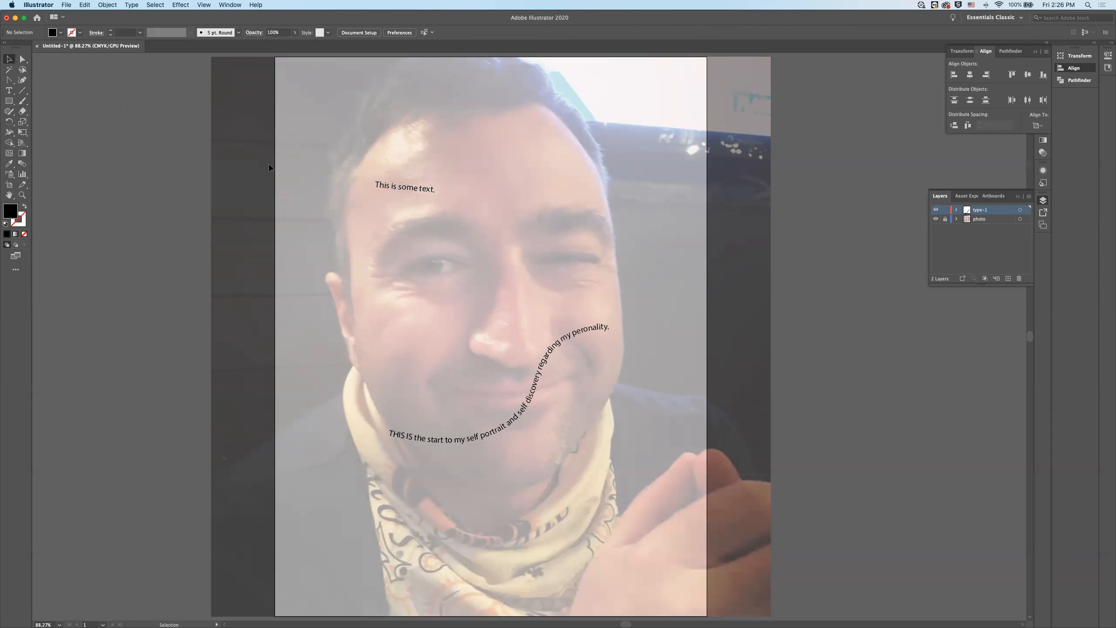
left_click(415, 190)
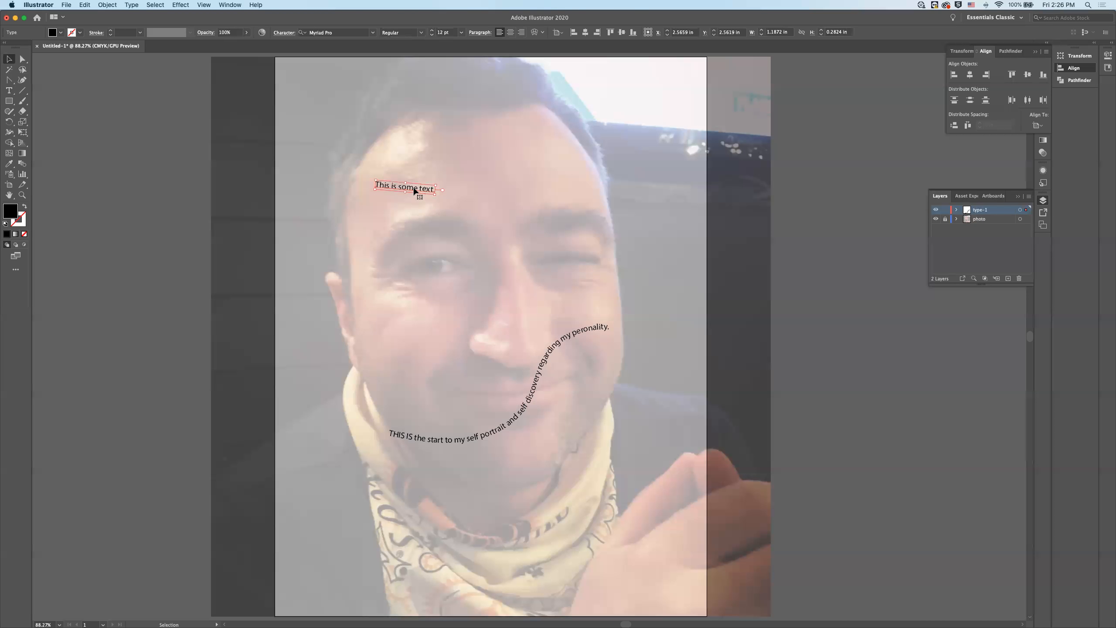
key("t")
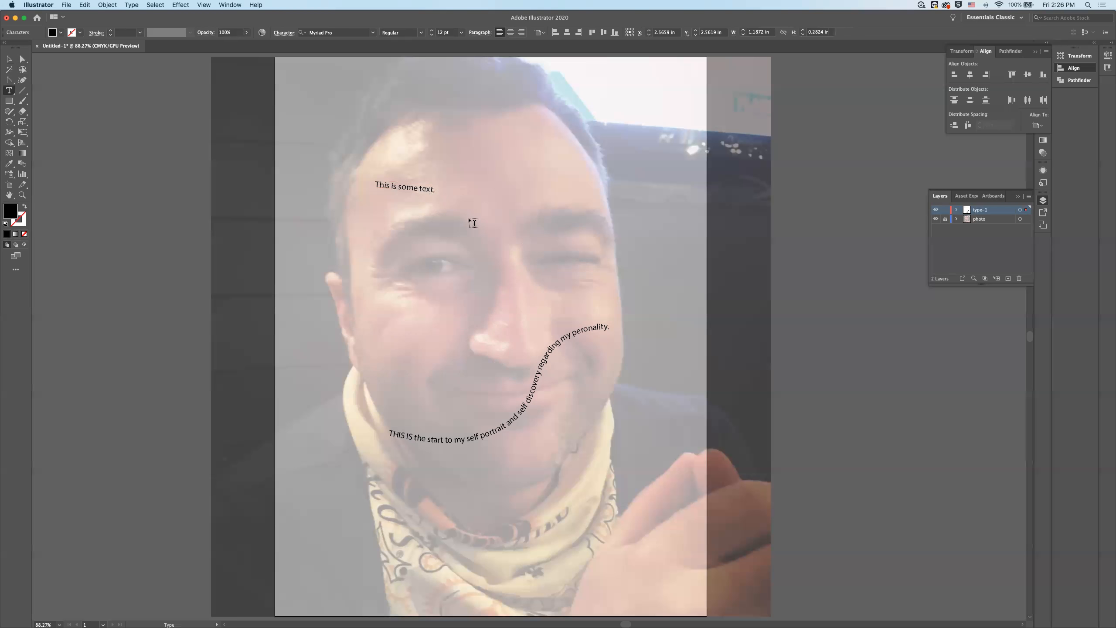
key("Escape")
key("Return")
left_click(85, 5)
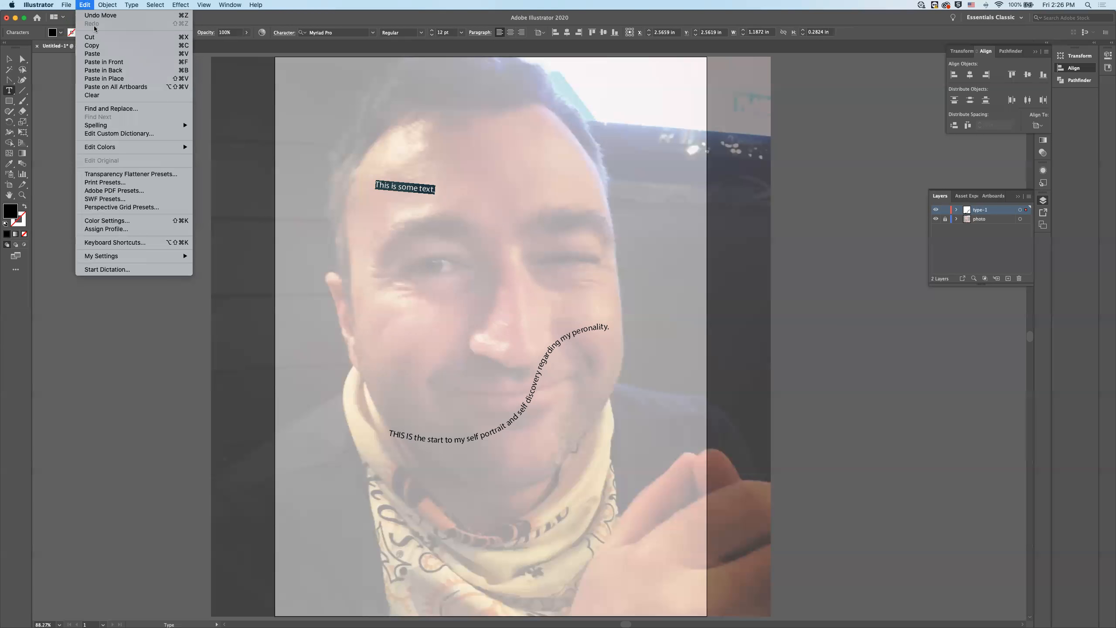
mouse_move(156, 5)
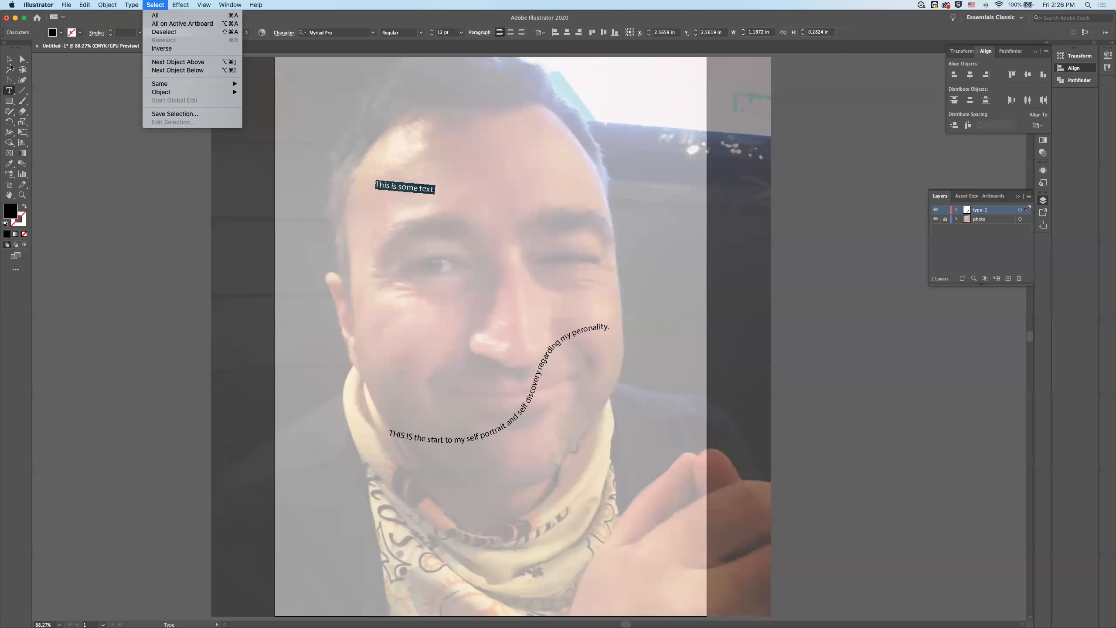
left_click(184, 32)
- Change the font of all the forehead text to Futura Medium and deselect it
double_click(408, 189)
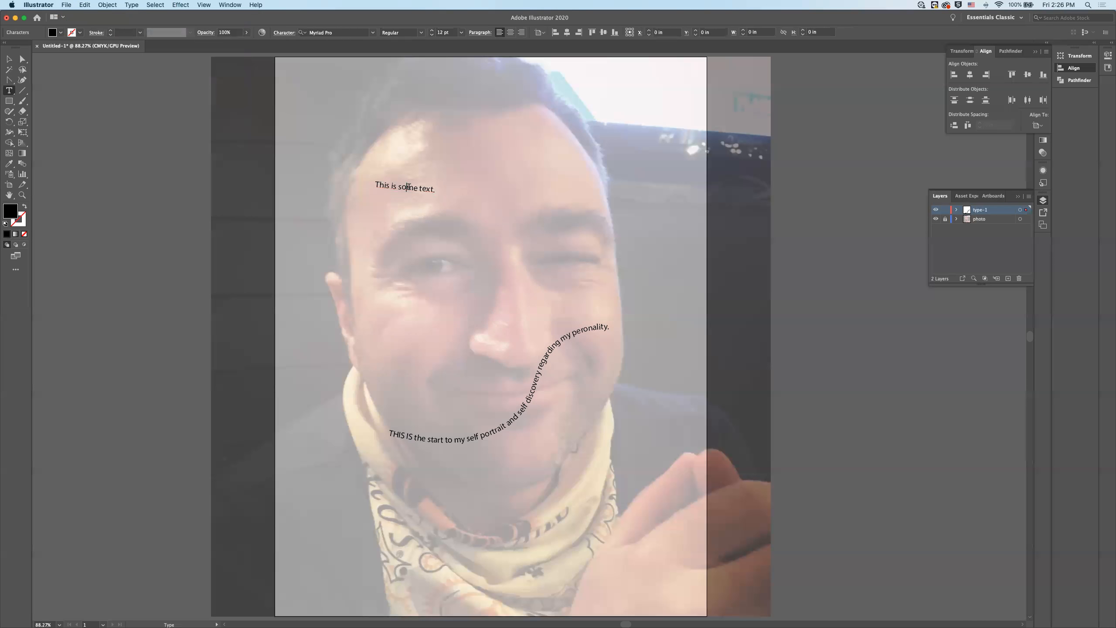
key("super+a")
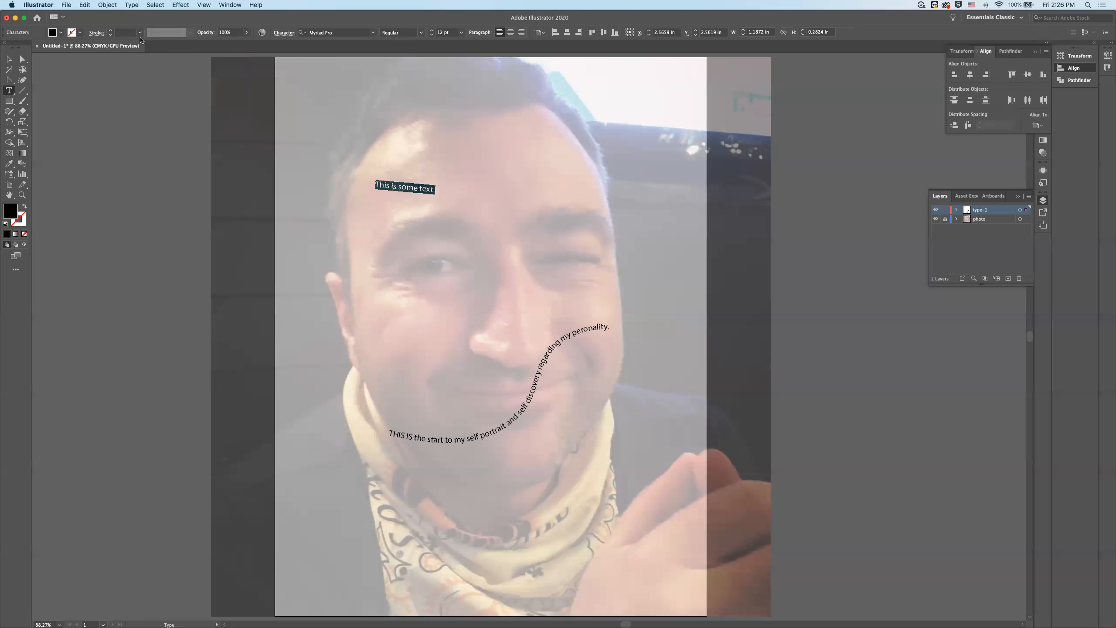
left_click(373, 33)
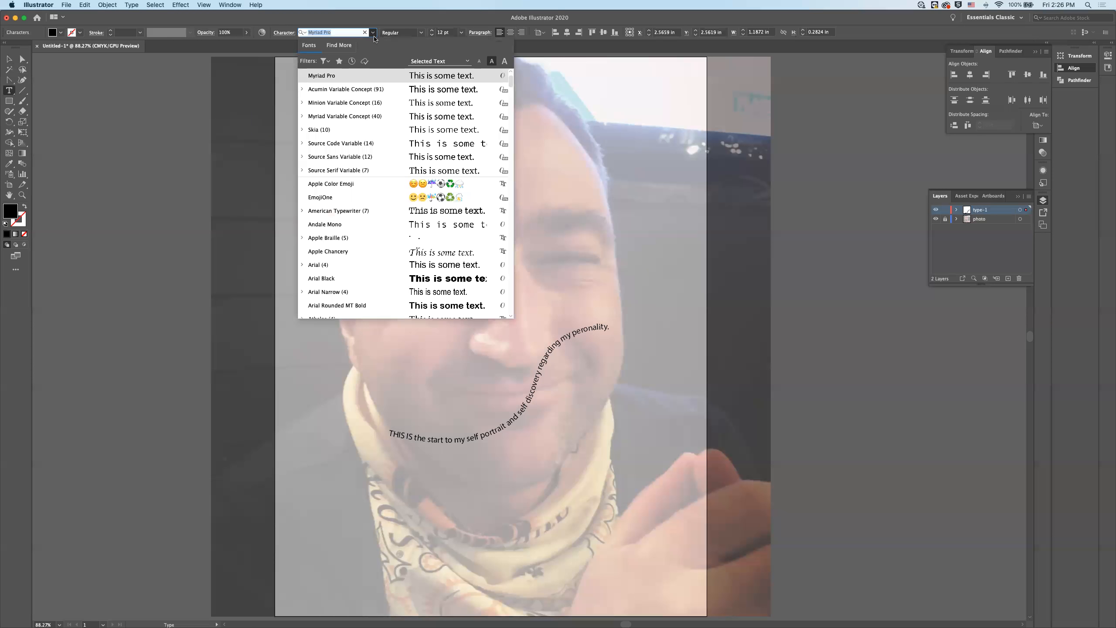
scroll(363, 127, "up", 2)
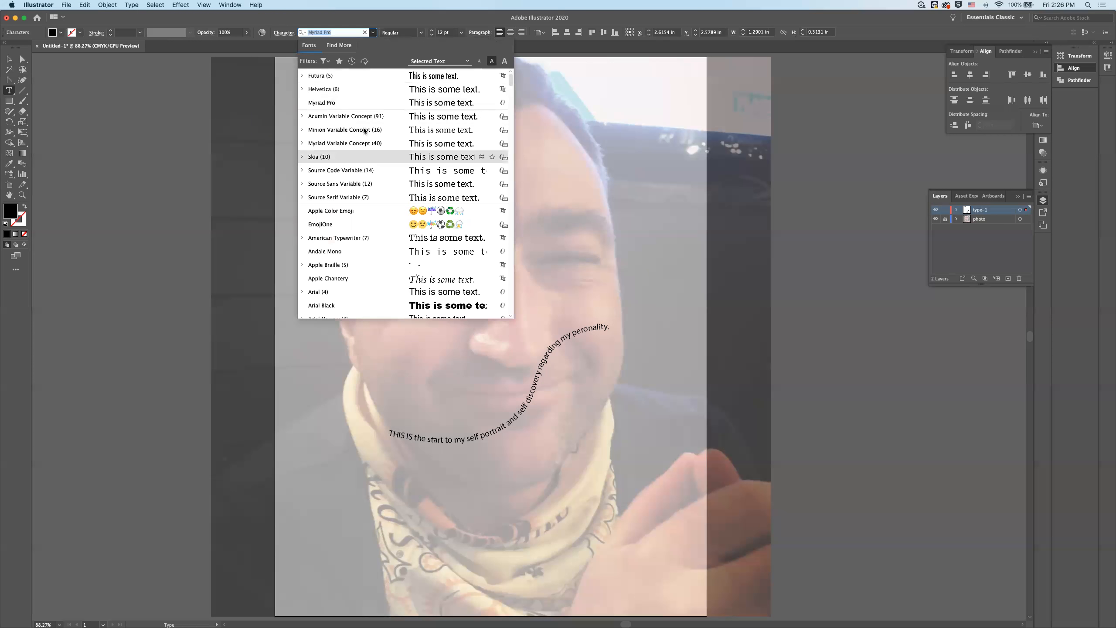
left_click(329, 76)
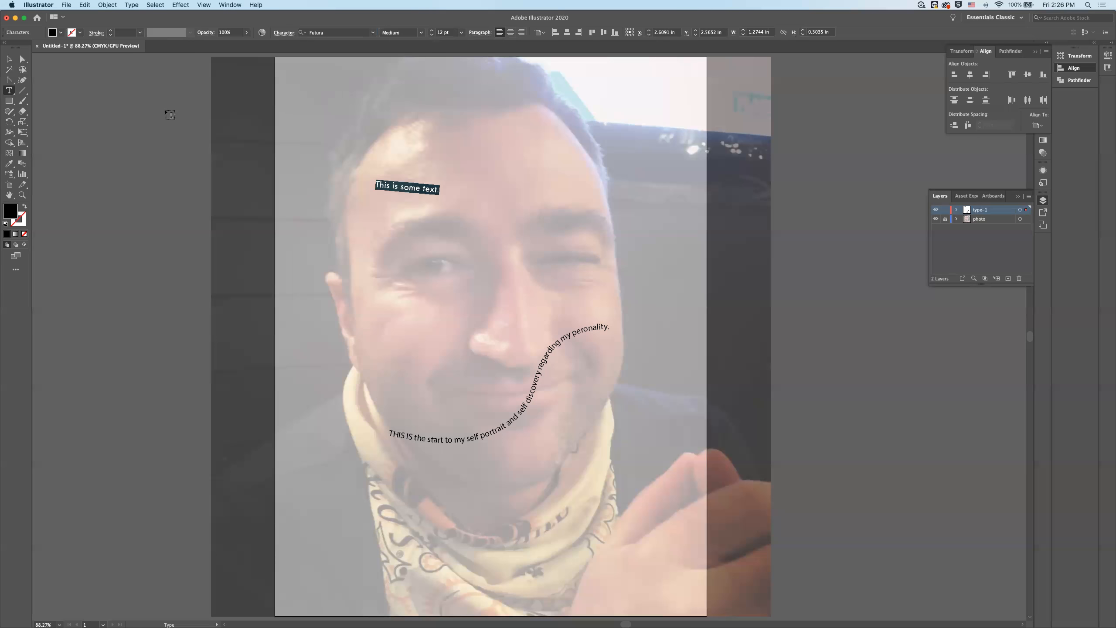
left_click(9, 59)
left_click(95, 104)
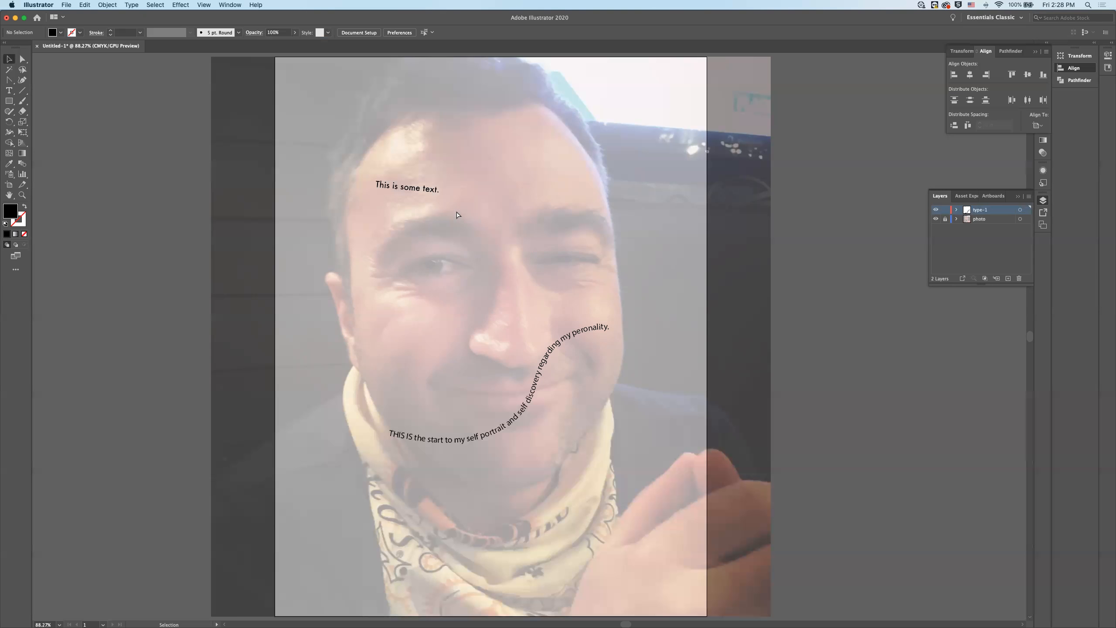
- Move the forehead text toward the edge of the face, to about X 1.92 in, Y 2.66 in
key("super+equal")
key("super+equal")
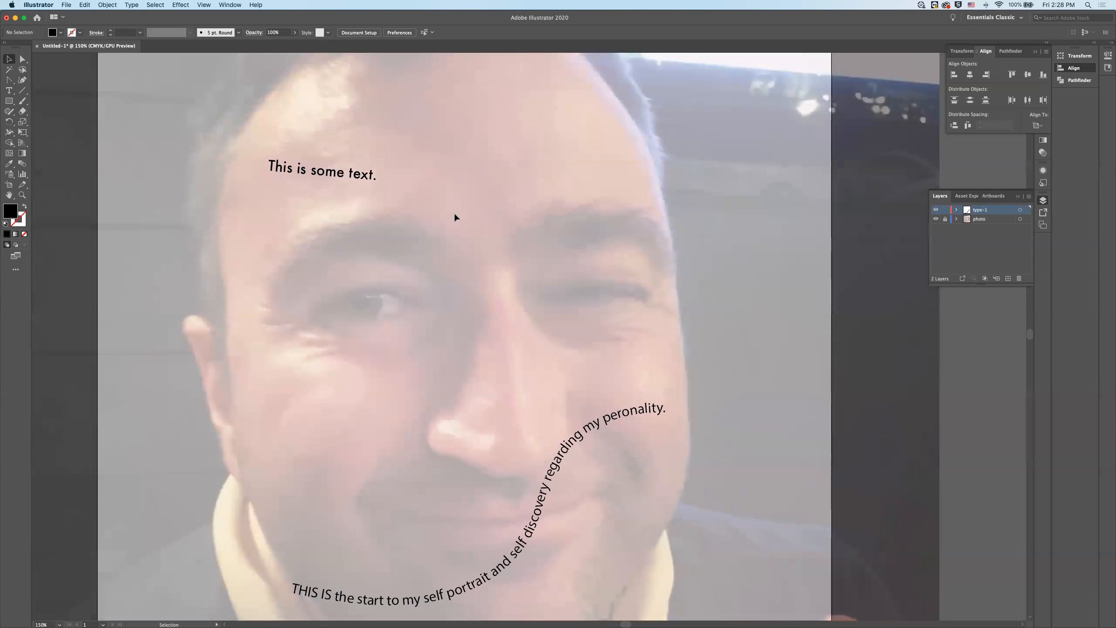
key("super+0")
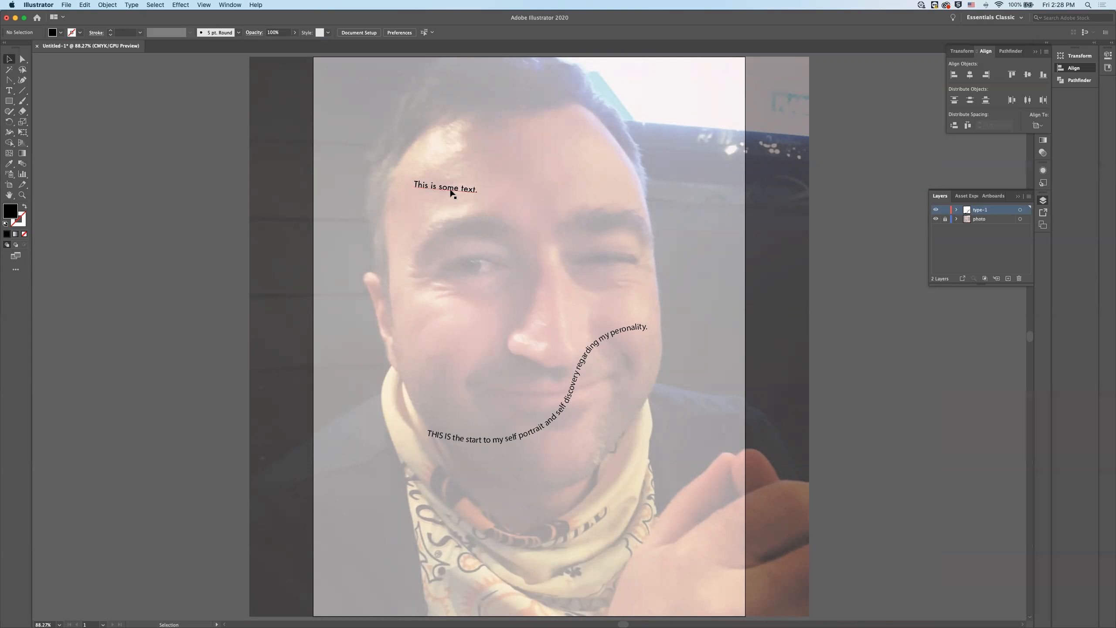
left_click_drag(451, 193, 423, 191)
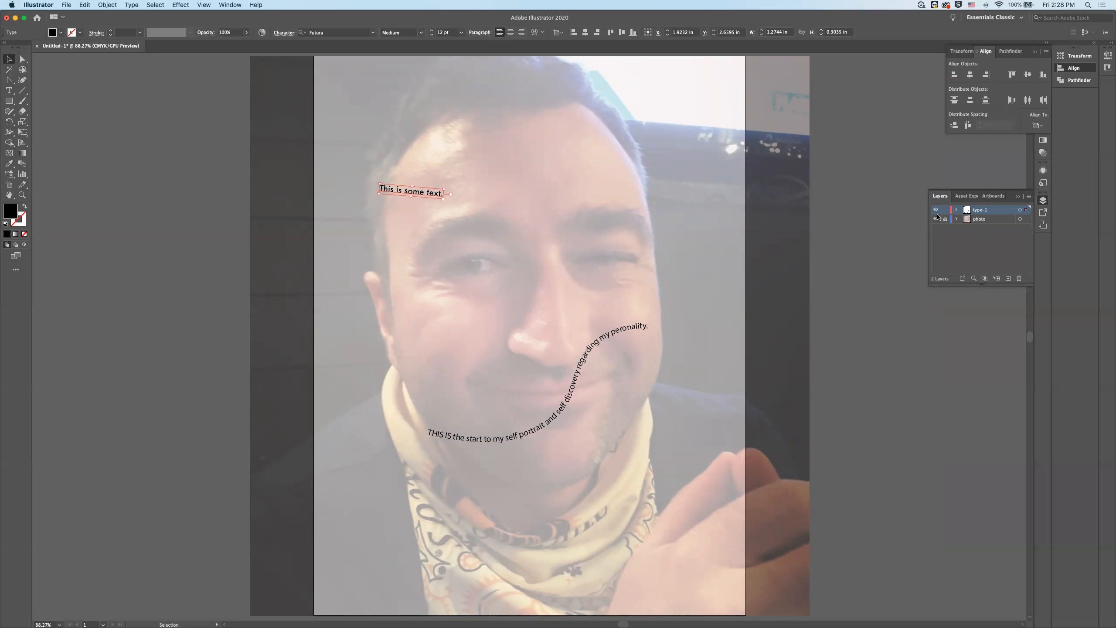
- Create a new layer above type-1 and lock the type-1 layer
left_click(1009, 279)
left_click_drag(945, 219, 945, 228)
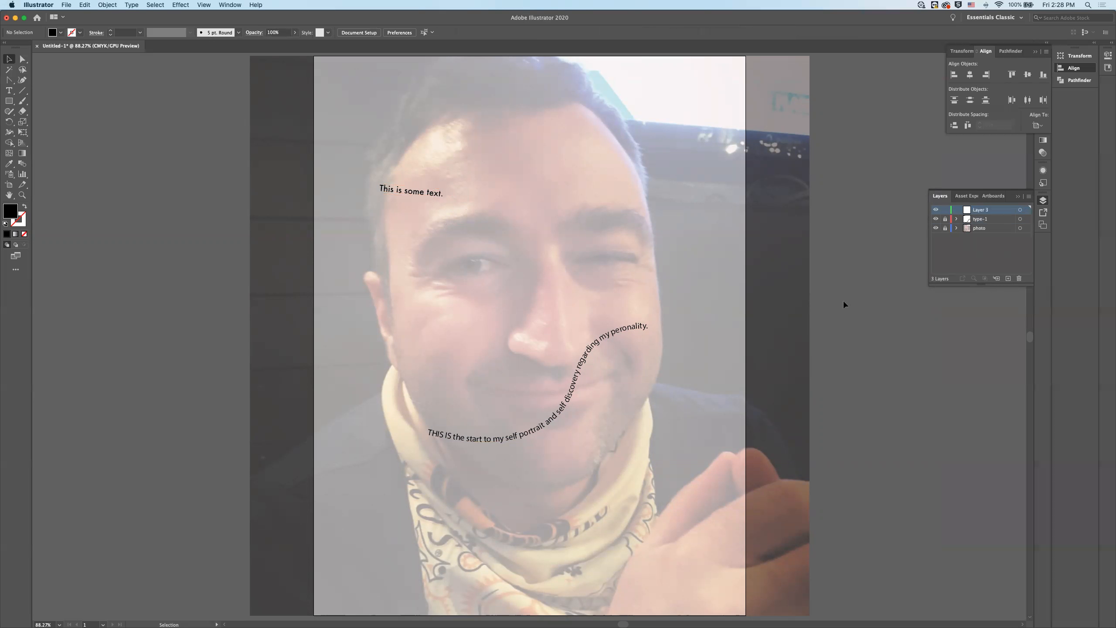
- Add the point text "Lorem ipsum on a Friday afternoon." on the new layer, across the eye area beneath the forehead text
key("t")
left_click(429, 247)
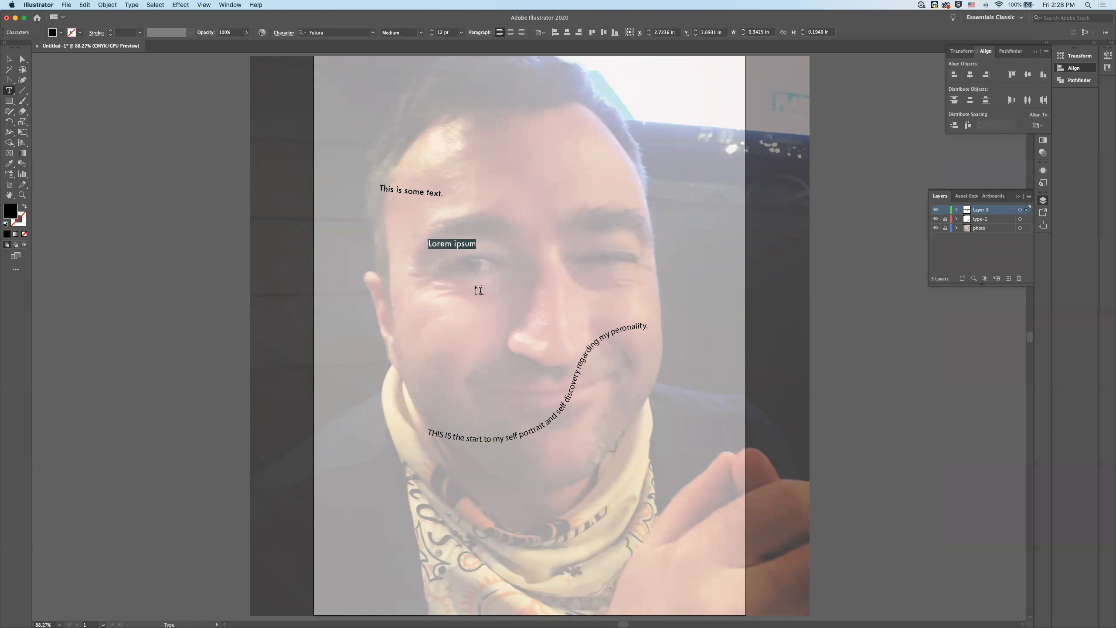
type("Lorem is")
key("BackSpace")
type("psum on a Friday")
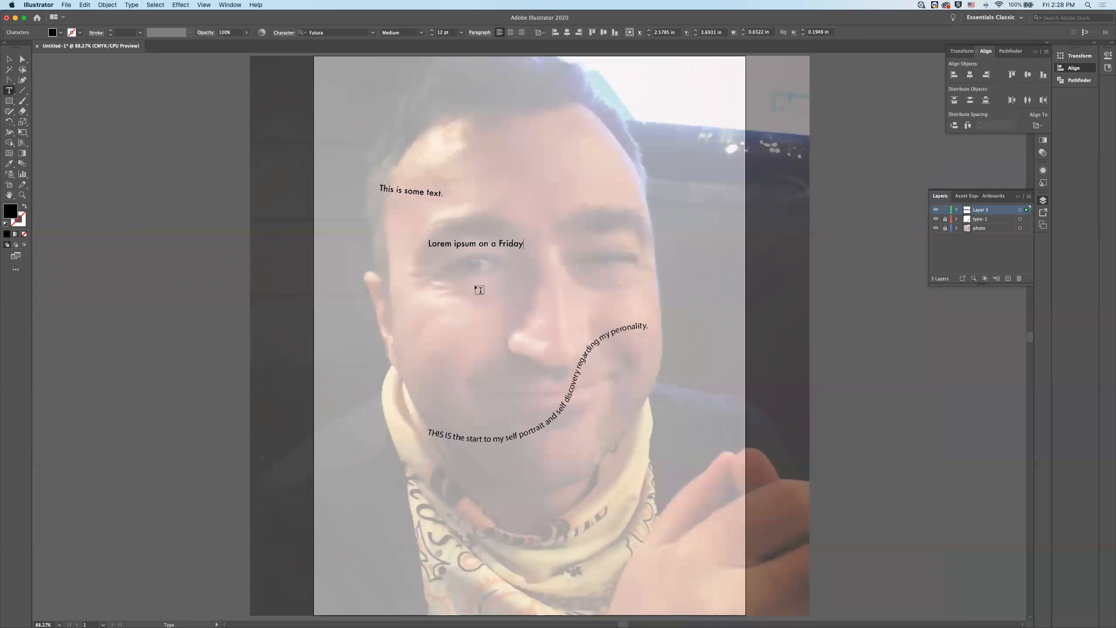
type(" afternoon.")
- Change the font of the whole "Lorem ipsum on a Friday afternoon." line to Helvetica Bold
triple_click(502, 242)
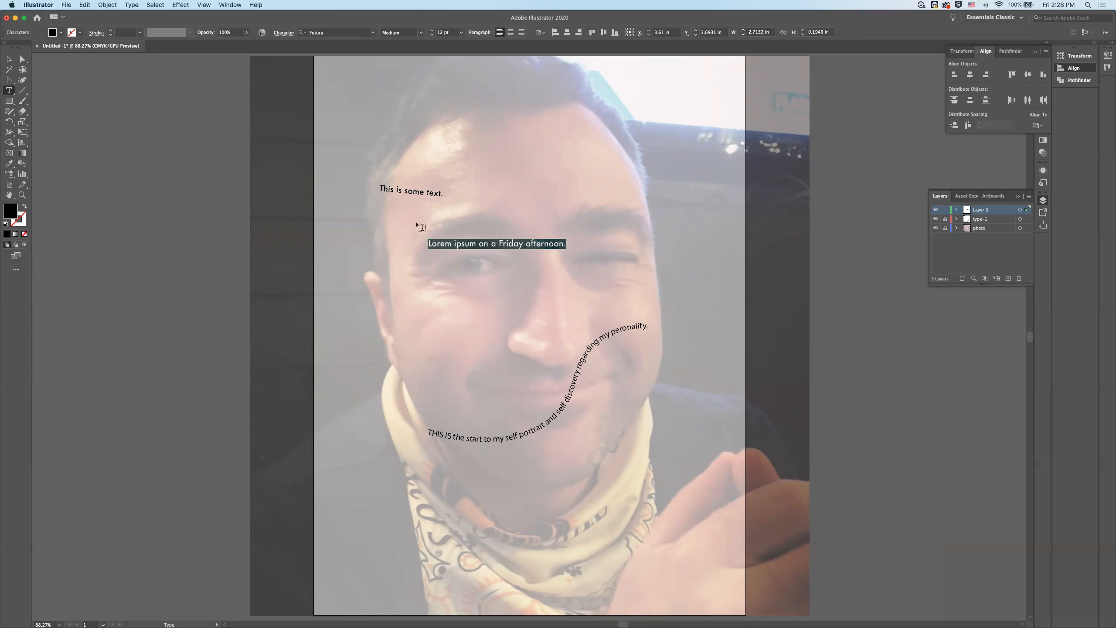
left_click(372, 32)
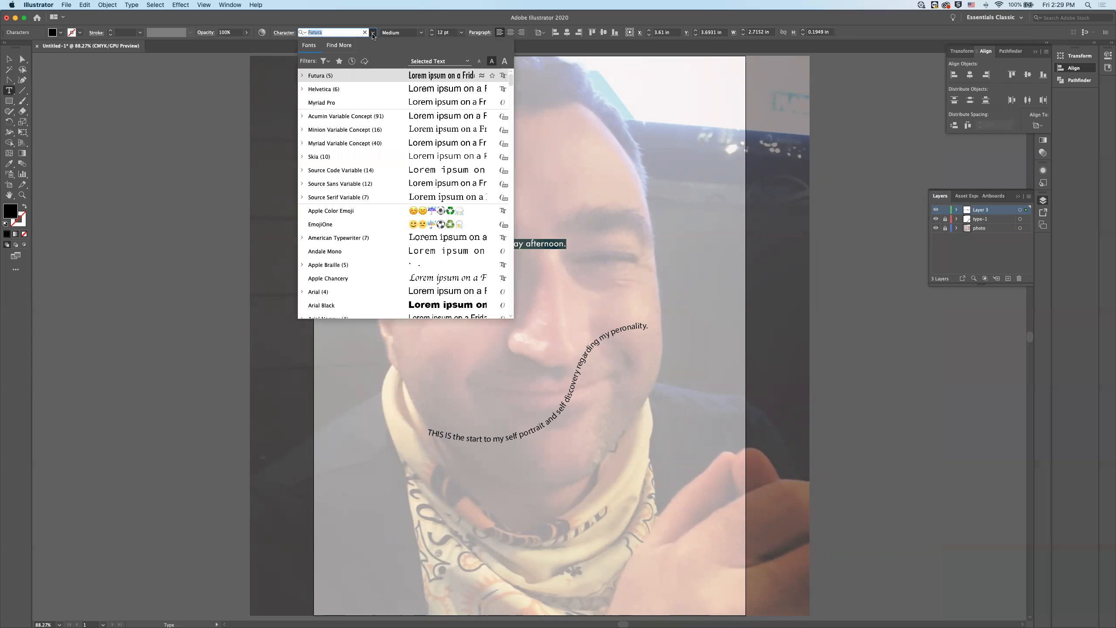
left_click(371, 122)
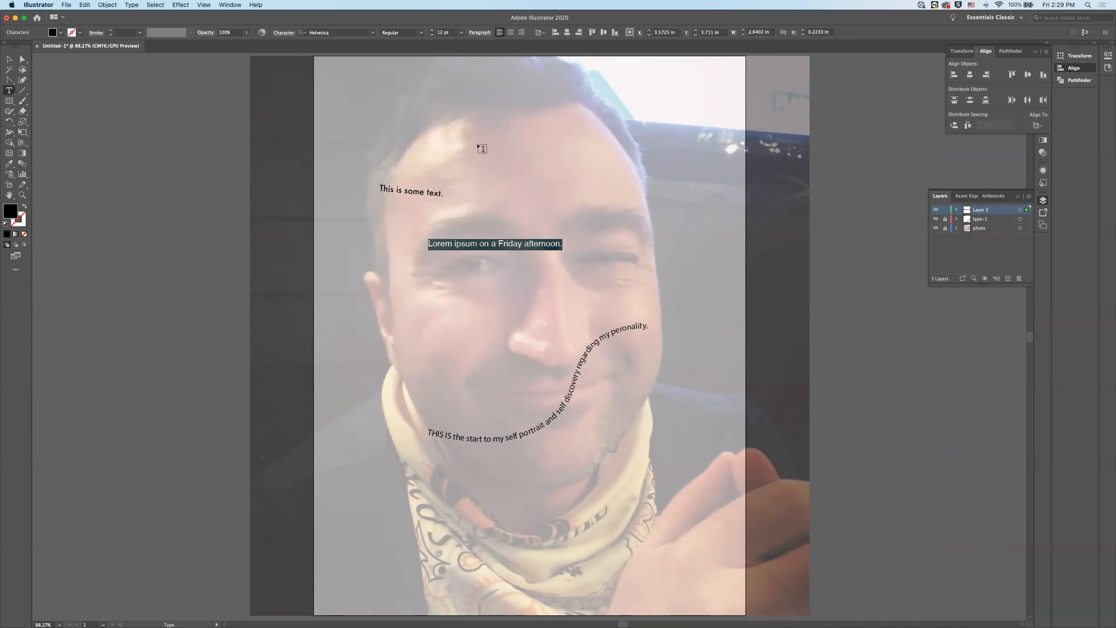
left_click(420, 33)
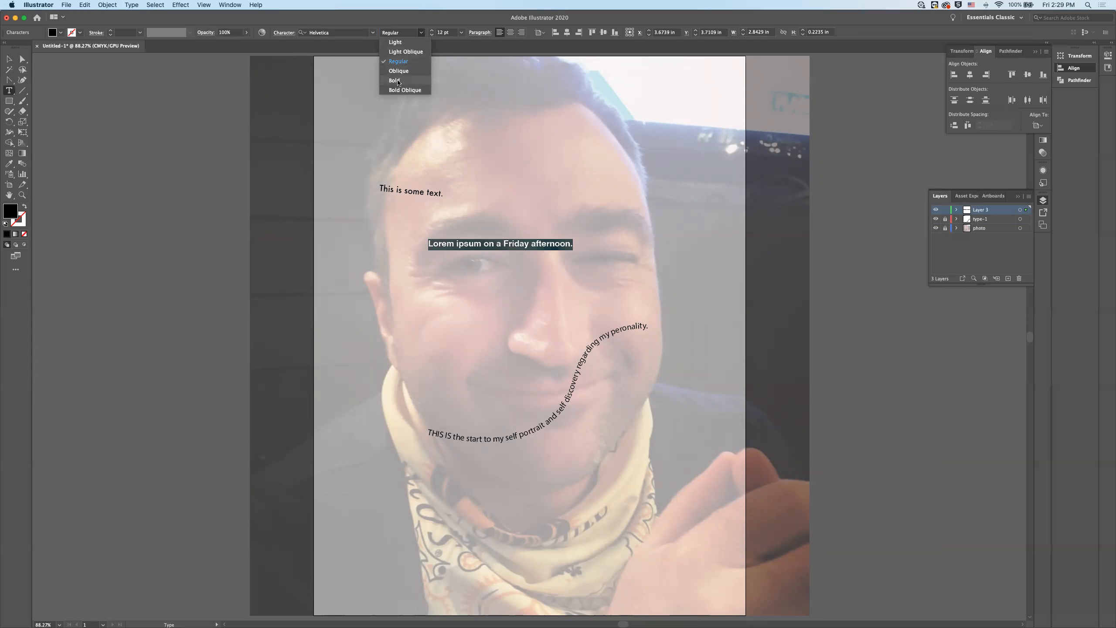
left_click(394, 81)
- Overlay the Helvetica line on the forehead text at about X 2.32 in, Y 2.70 in with a slight clockwise tilt, and lock Layer 3
left_click(13, 60)
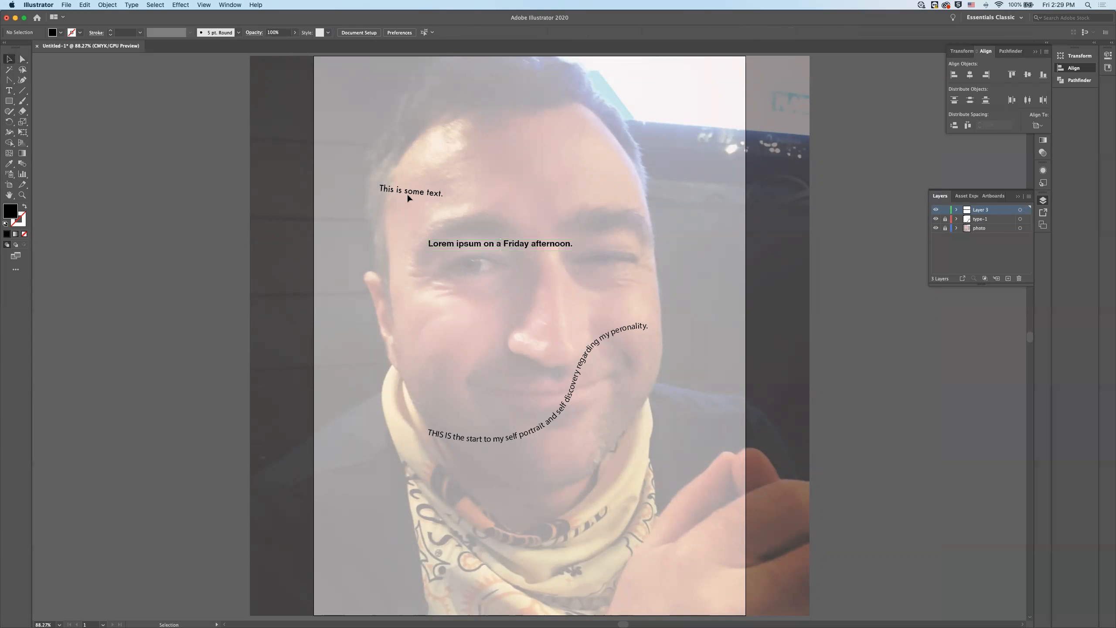
left_click_drag(496, 244, 426, 191)
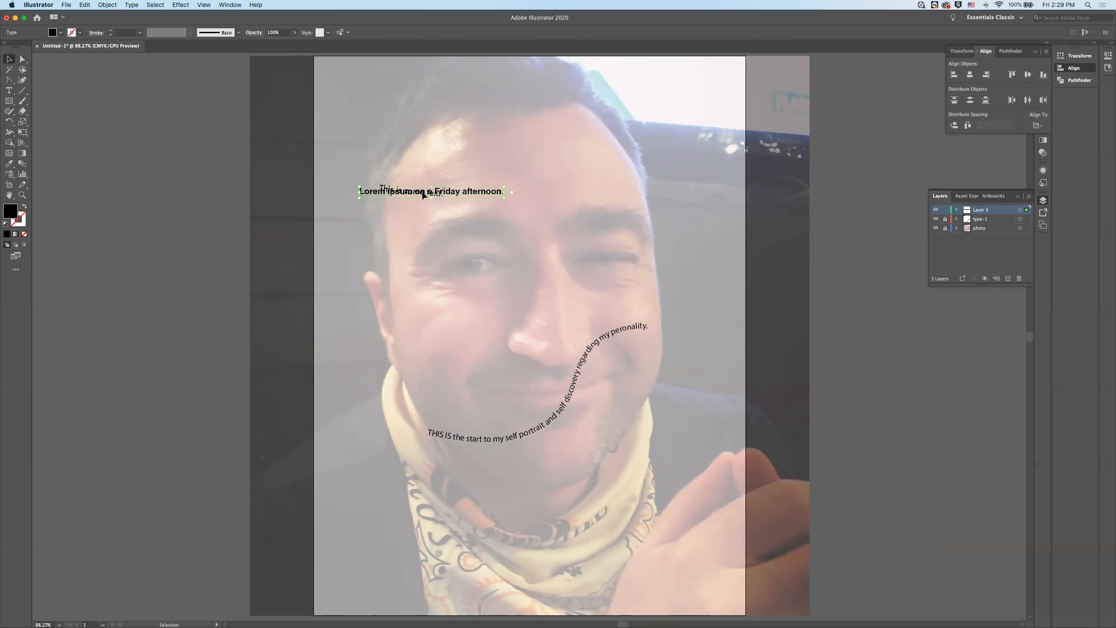
left_click(214, 191)
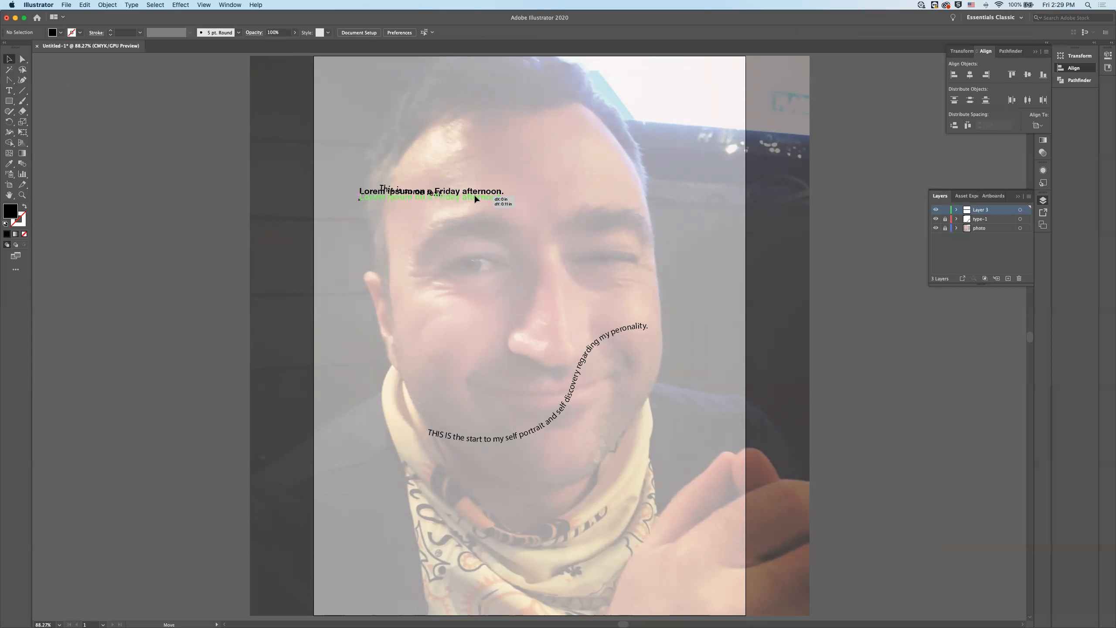
mouse_move(474, 198)
left_mouse_down()
mouse_move(461, 204)
mouse_move(457, 188)
mouse_move(509, 205)
mouse_move(481, 199)
left_mouse_up()
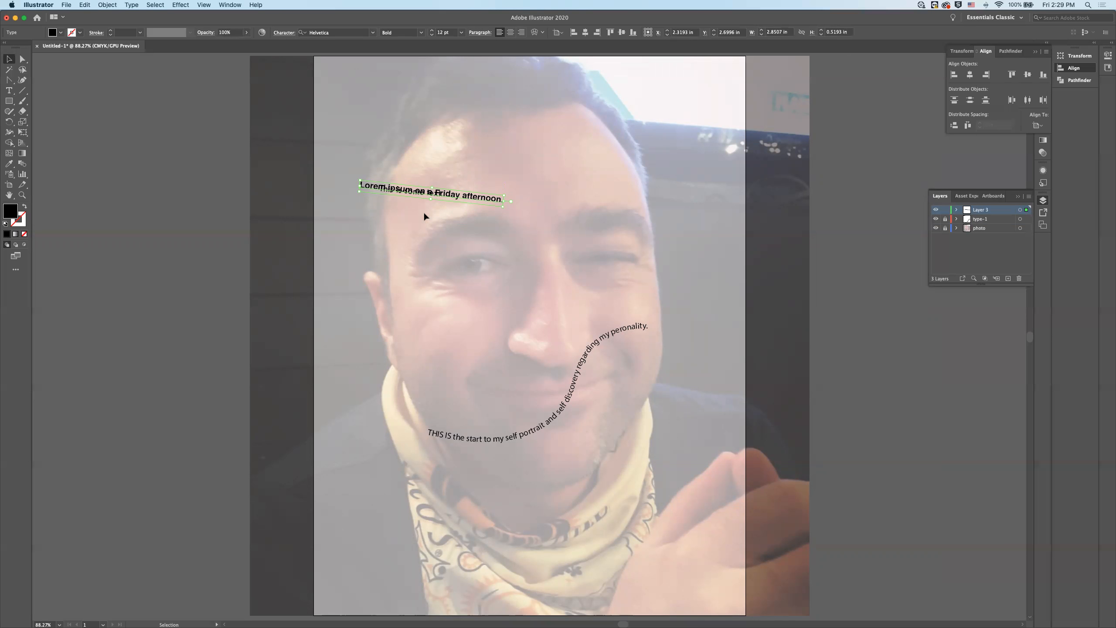
left_click(945, 210)
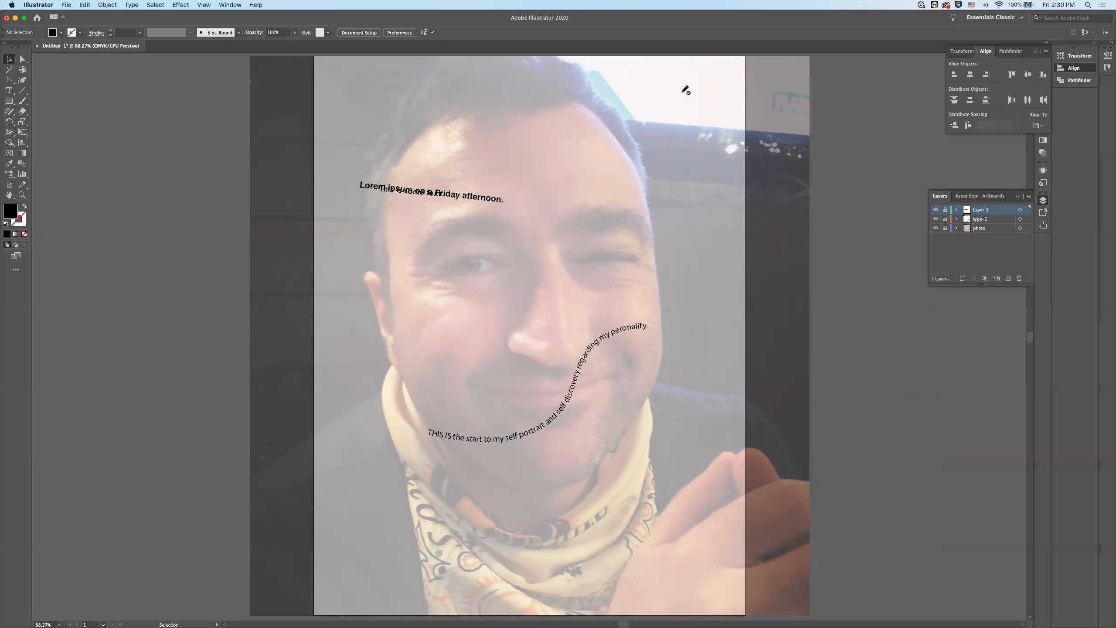
- Start saving the document and choose the folder 0_teaching/archive/-courses/typography-I/project-4-typographic-self-portrait
key("super+s")
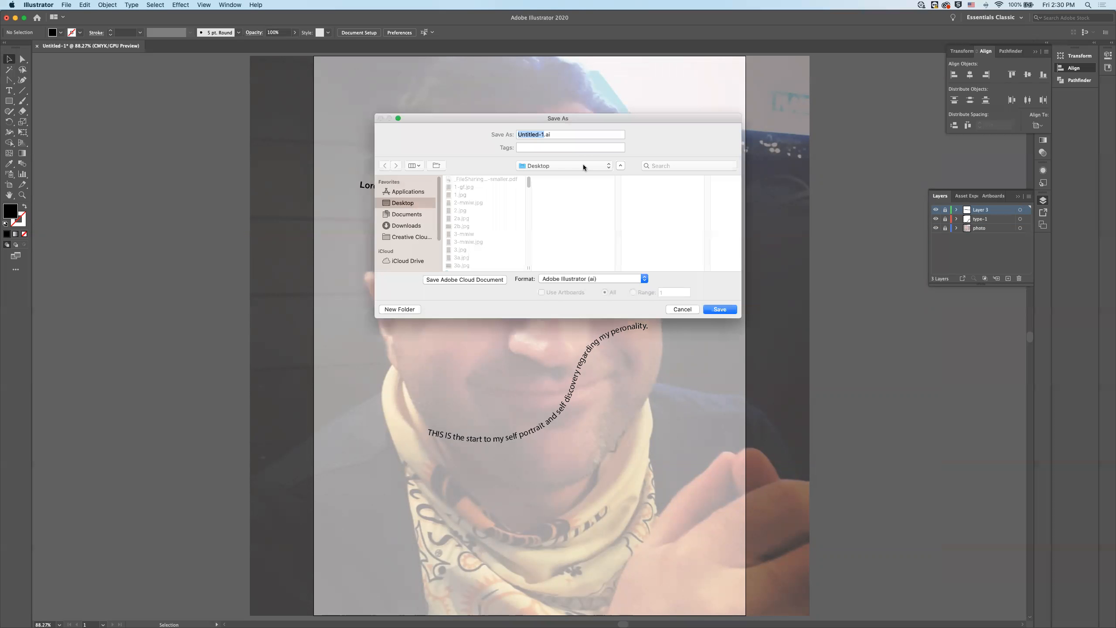
key("super+a")
scroll(405, 257, "down", 3)
left_click(408, 257)
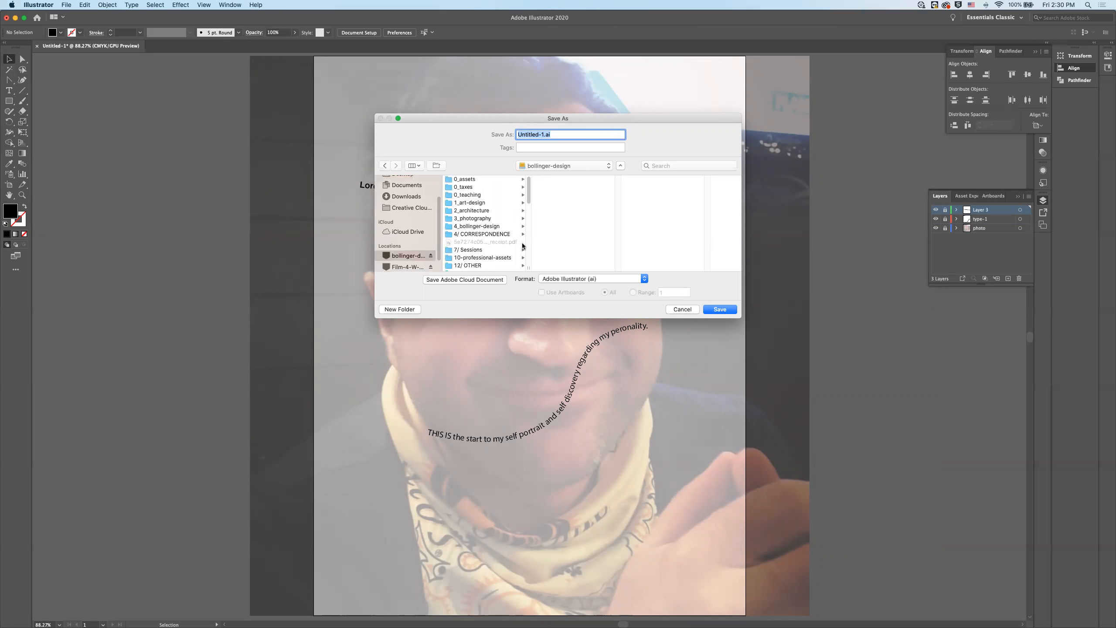
left_click(479, 196)
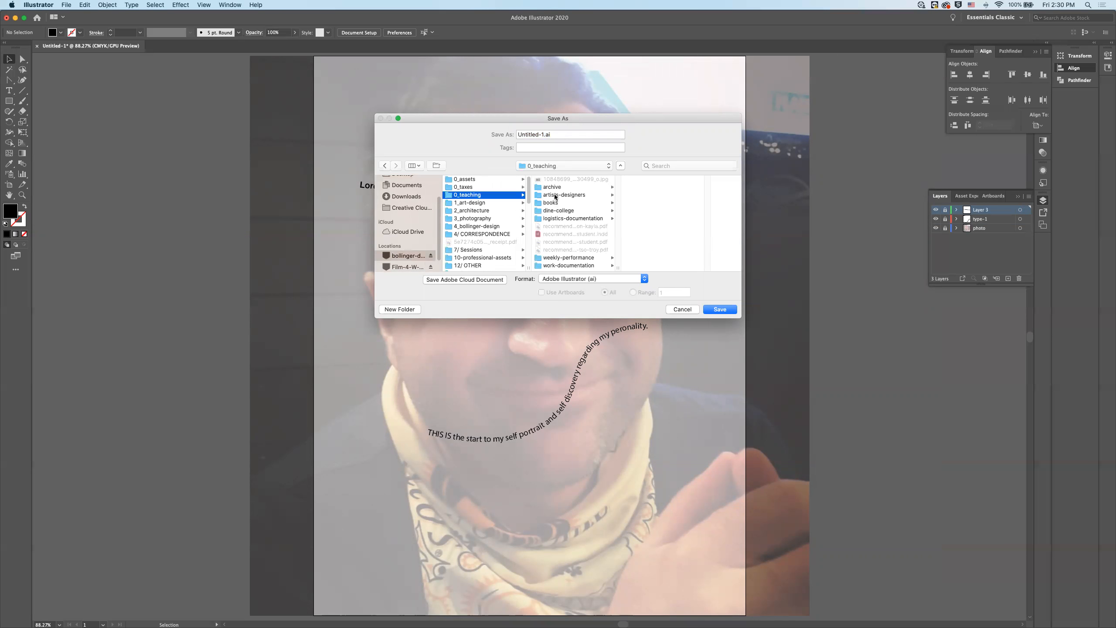
left_click(555, 188)
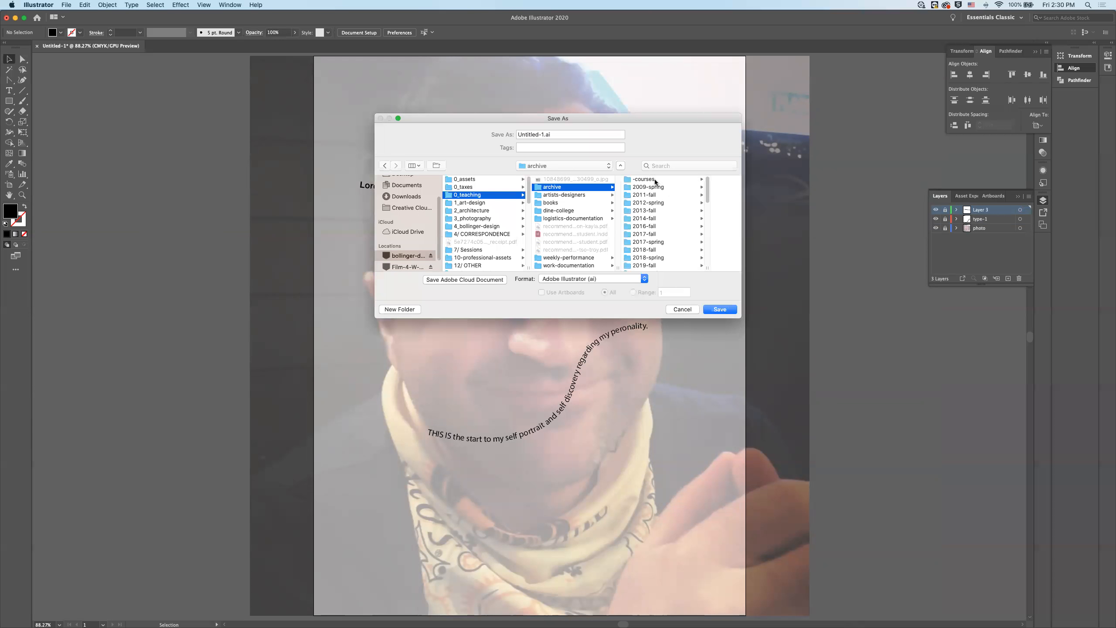
left_click(644, 179)
scroll(685, 228, "down", 3)
scroll(690, 239, "down", 5)
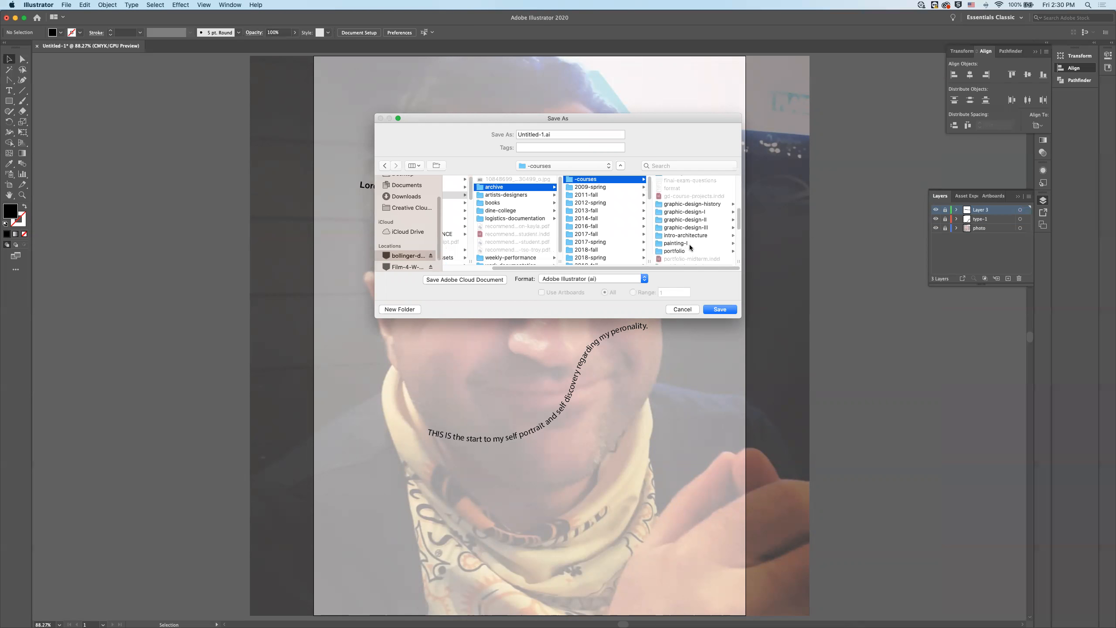
scroll(686, 250, "down", 2)
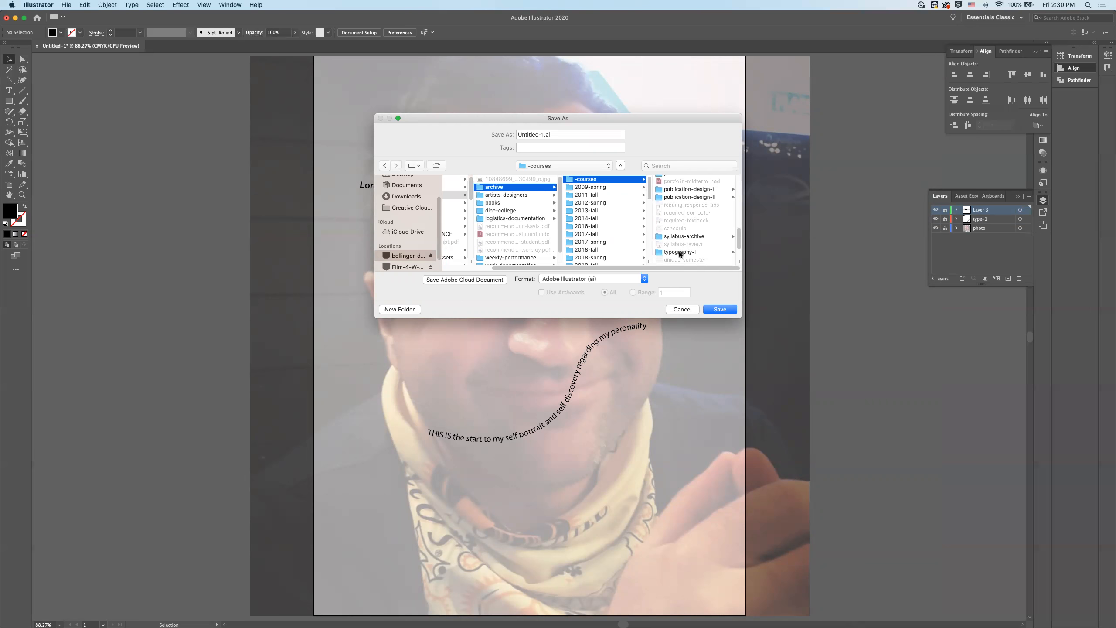
left_click(684, 253)
left_click(698, 227)
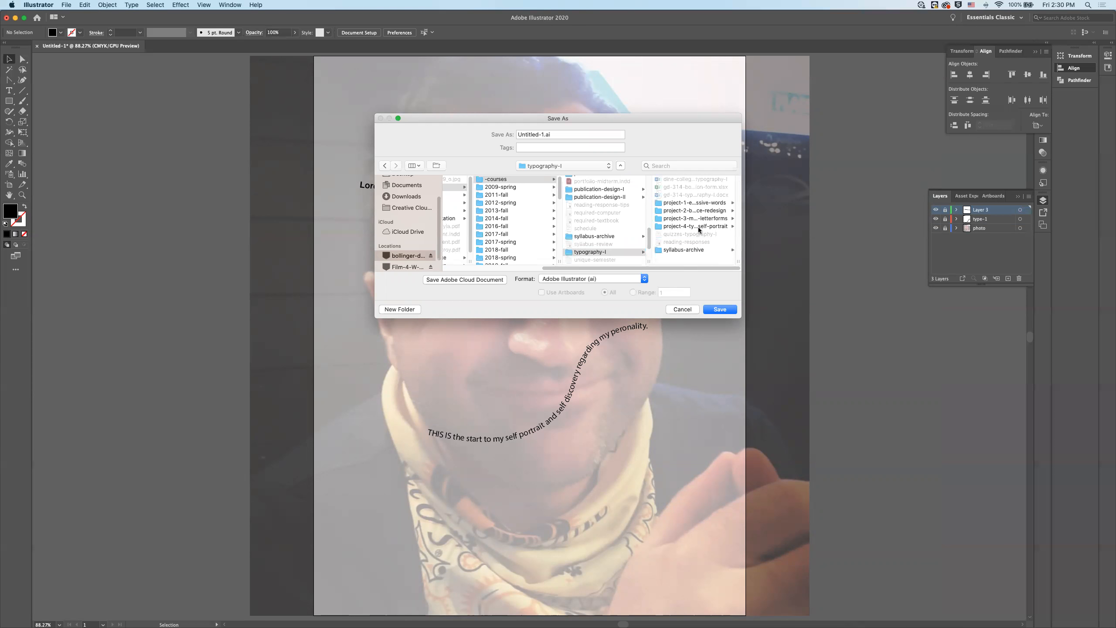
- Name the file project-4 and save it in Adobe Illustrator (ai) format with the Illustrator 2020 options
left_click(541, 135)
type("project")
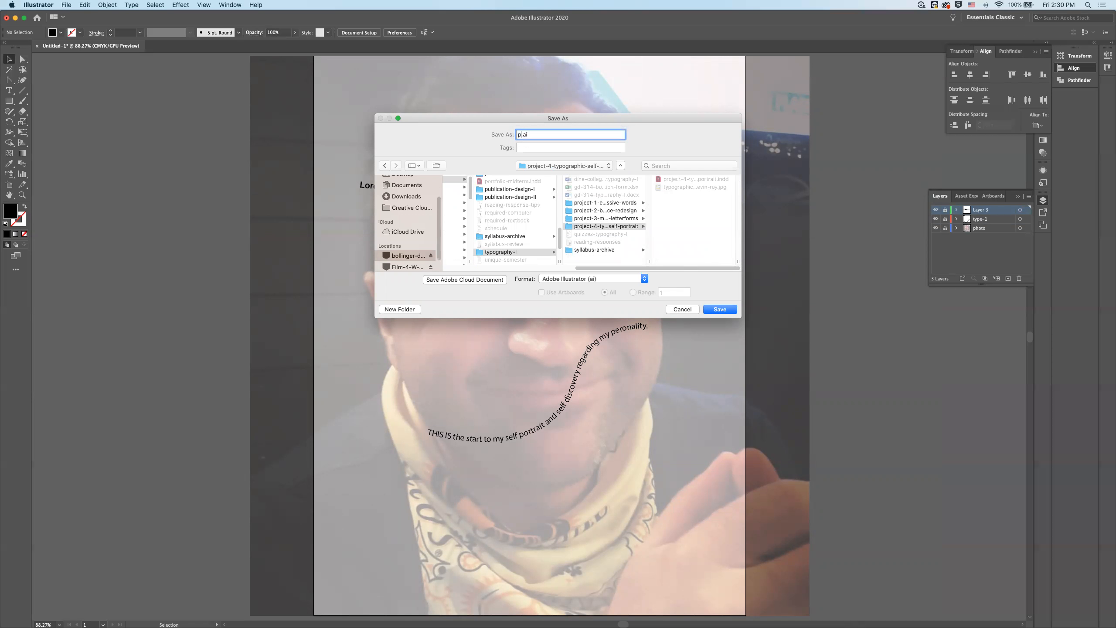
type("-4")
left_click(725, 314)
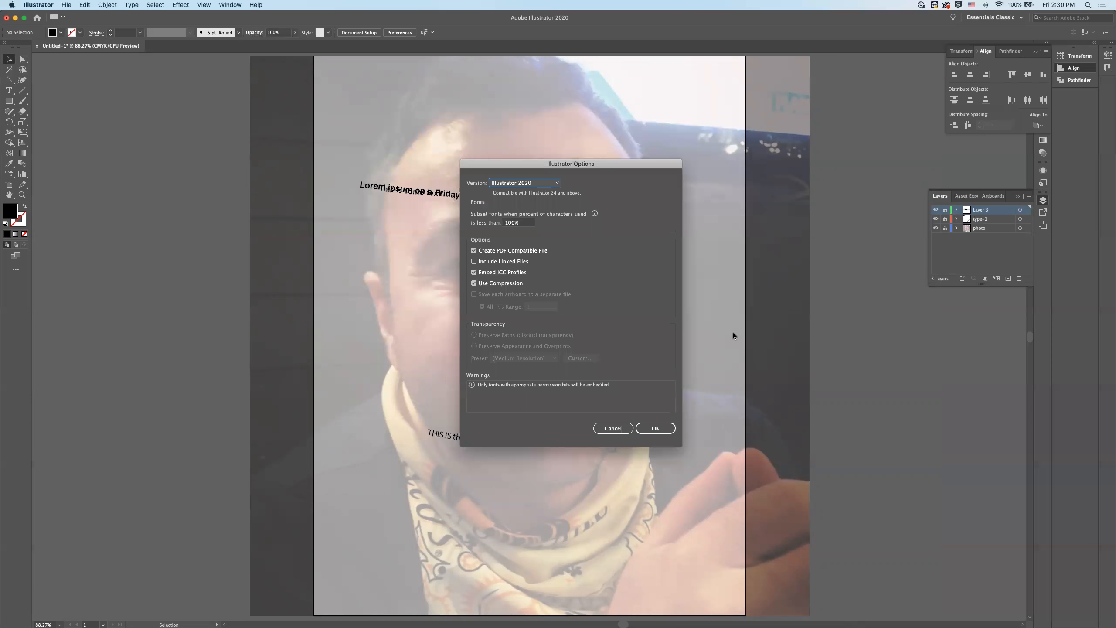
left_click(655, 428)
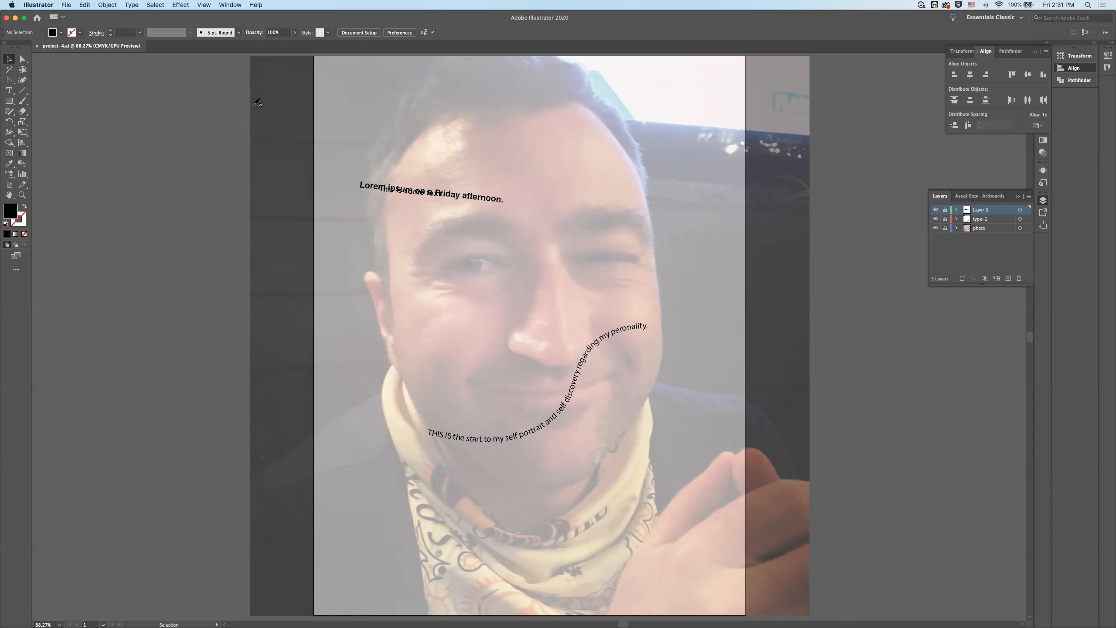
left_click(67, 5)
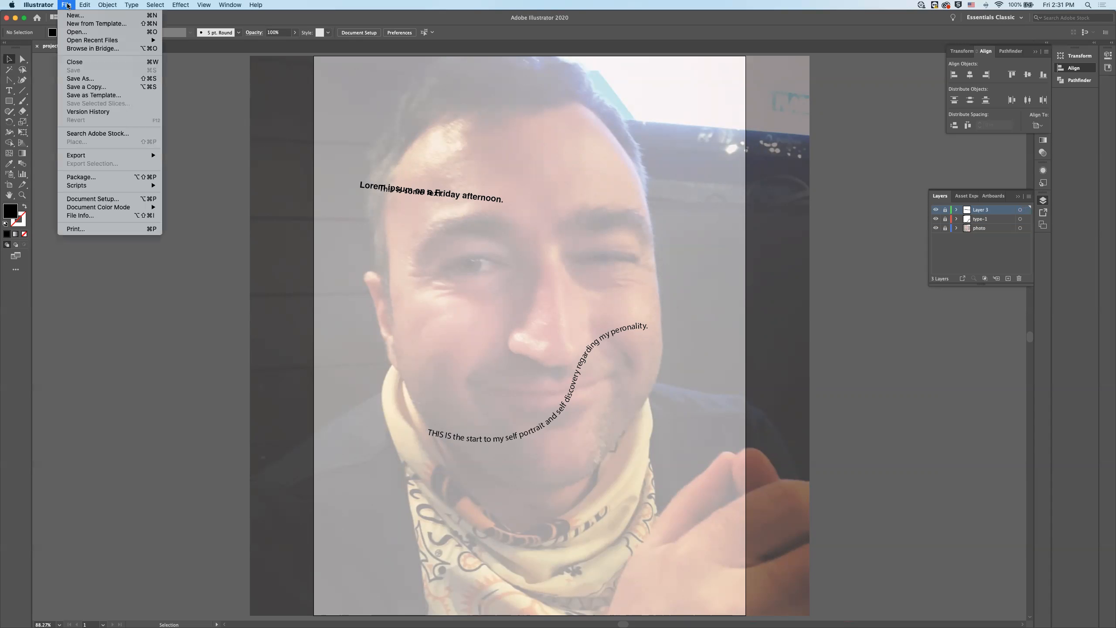
mouse_move(102, 156)
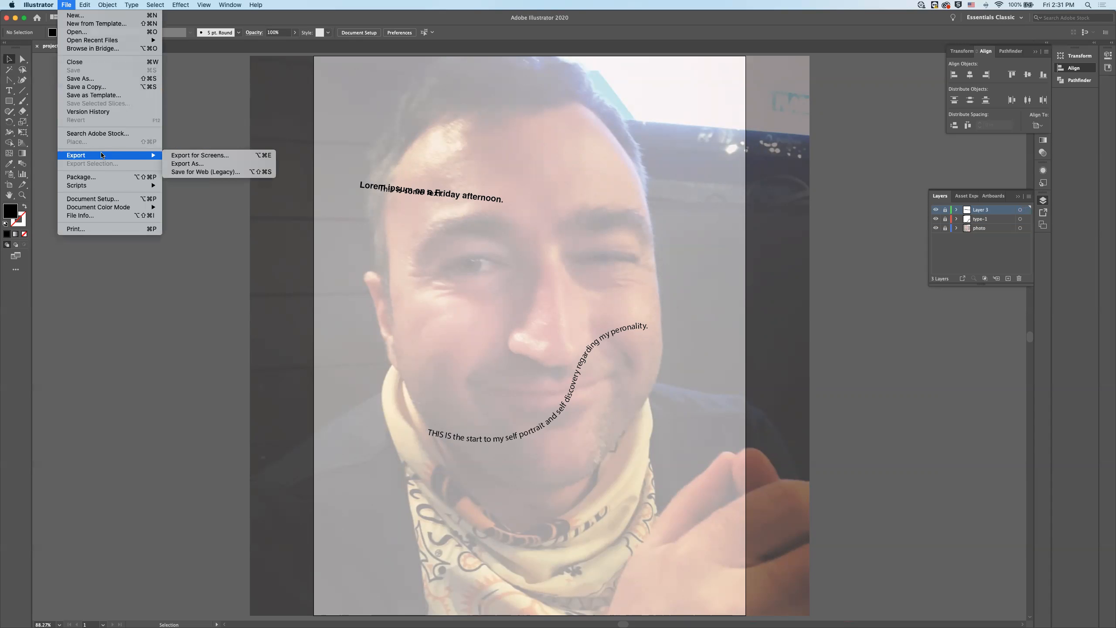
left_click(180, 164)
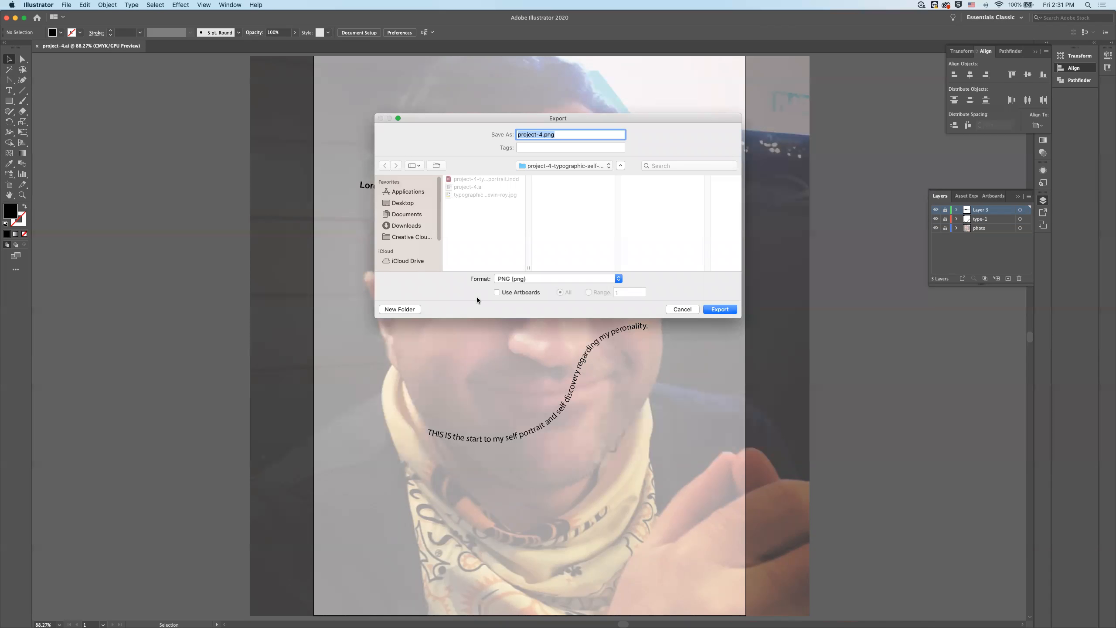
left_click(497, 292)
left_click(723, 310)
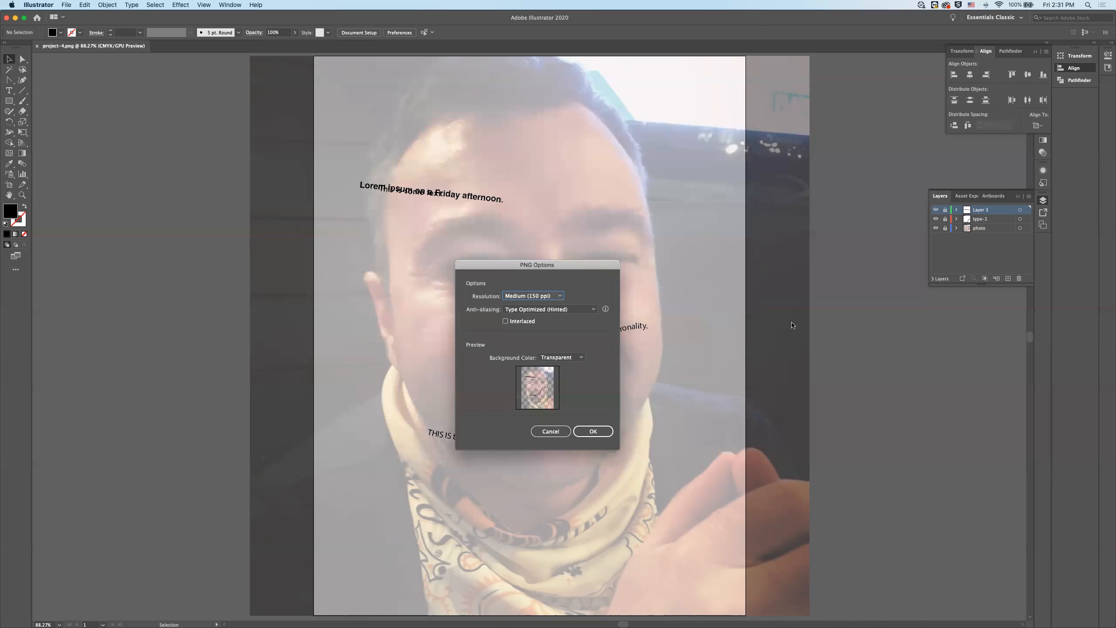
left_click(553, 300)
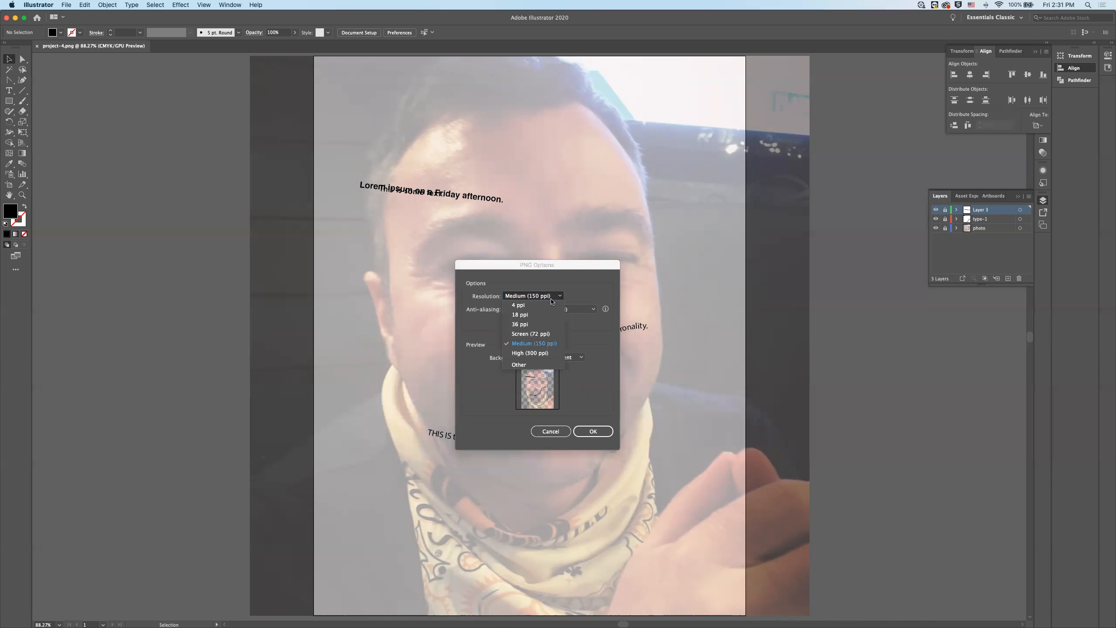
left_click(539, 357)
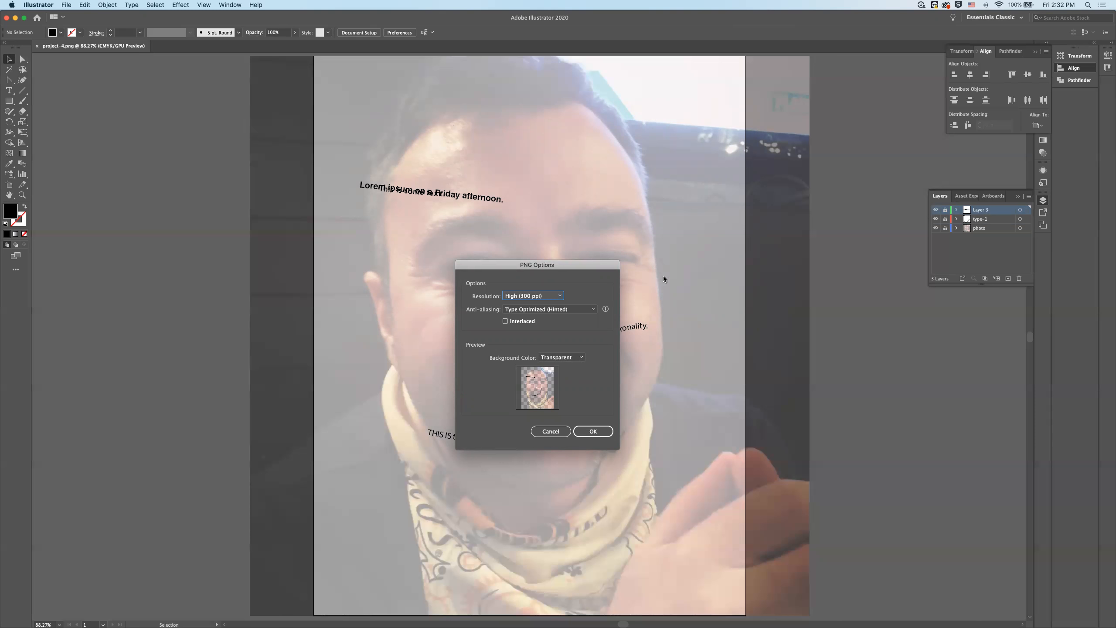
left_click(550, 431)
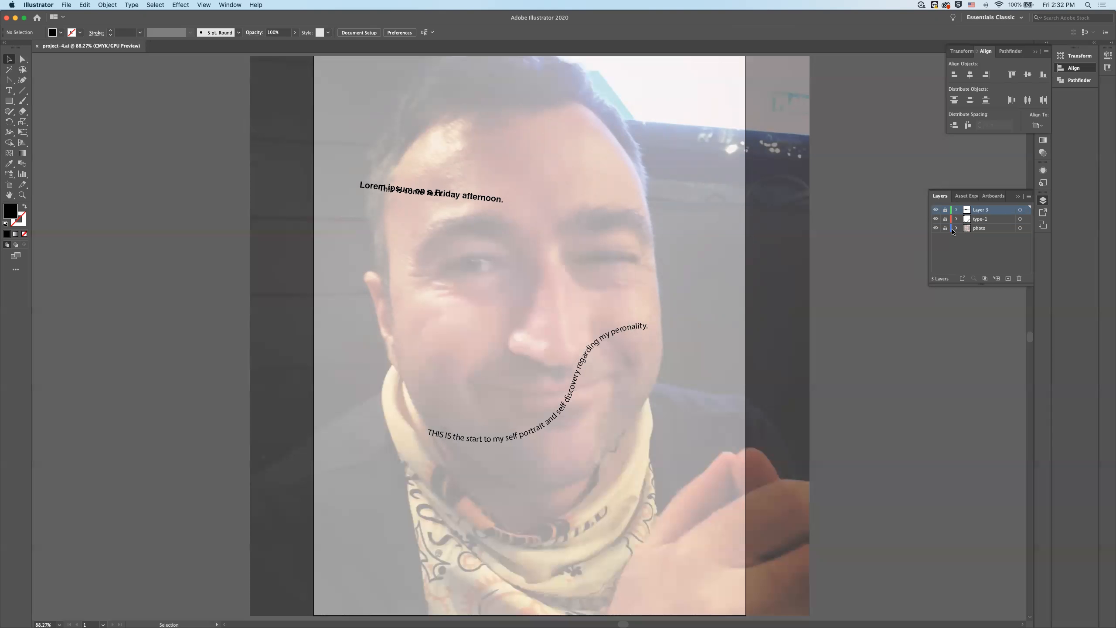
- Hide the photo layer and export the artwork as project-4.png in PNG format, with Use Artboards enabled for all artboards
left_click(936, 227)
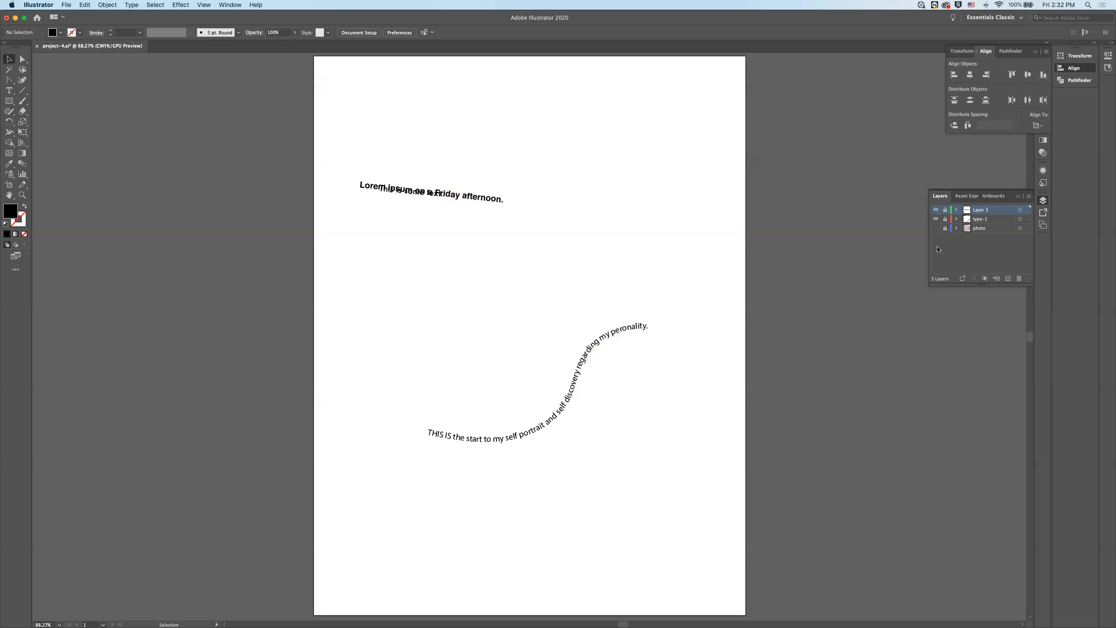
left_click(66, 5)
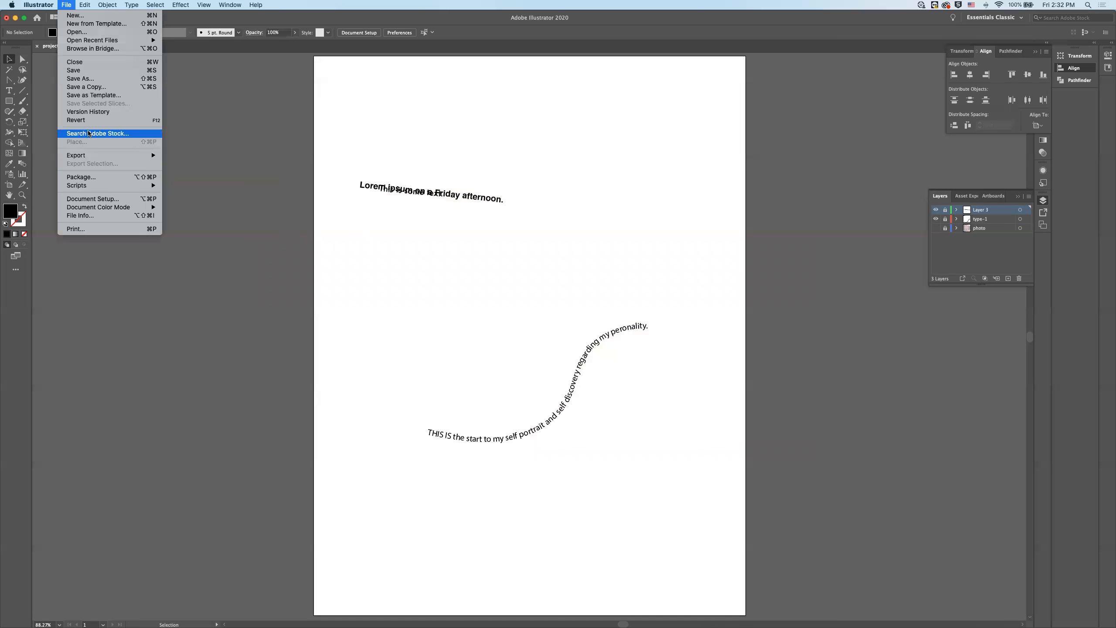
mouse_move(131, 155)
left_click(186, 164)
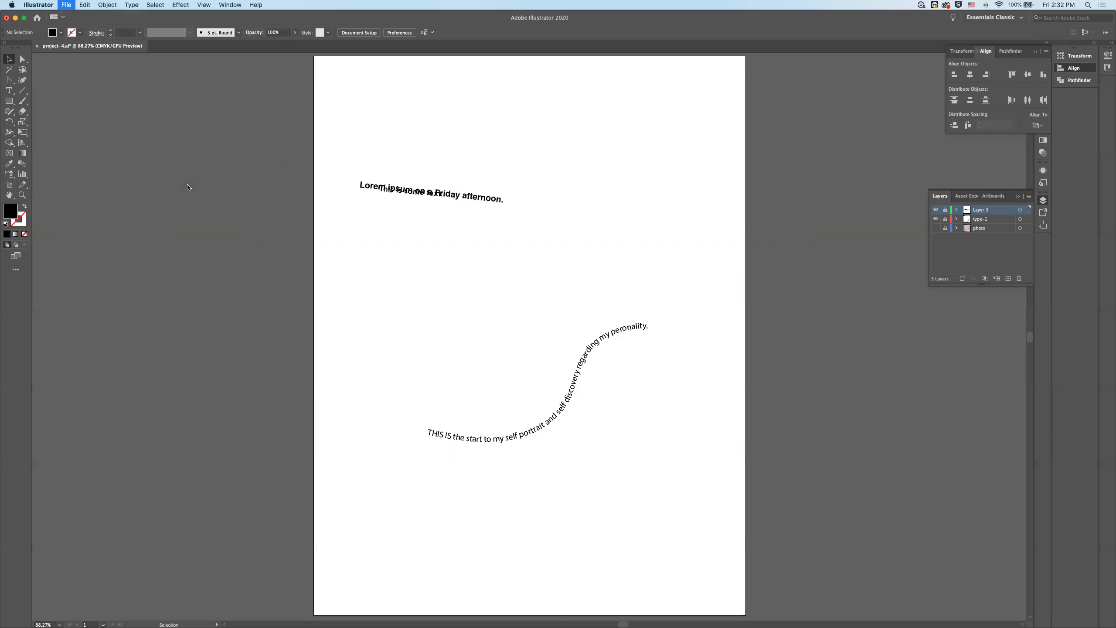
left_click(496, 292)
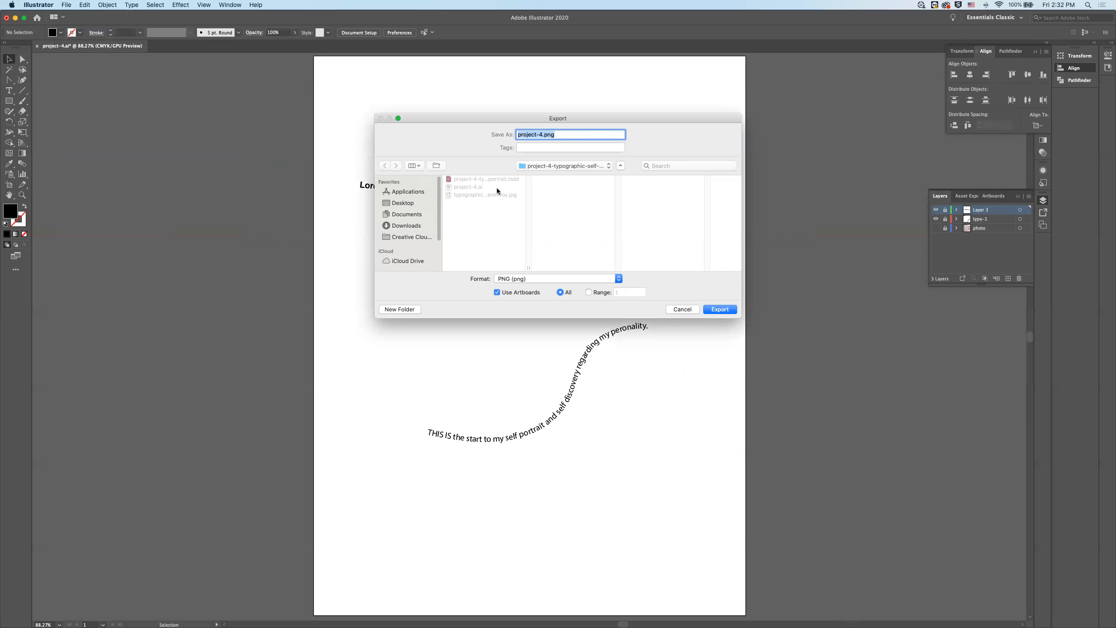
left_click(724, 310)
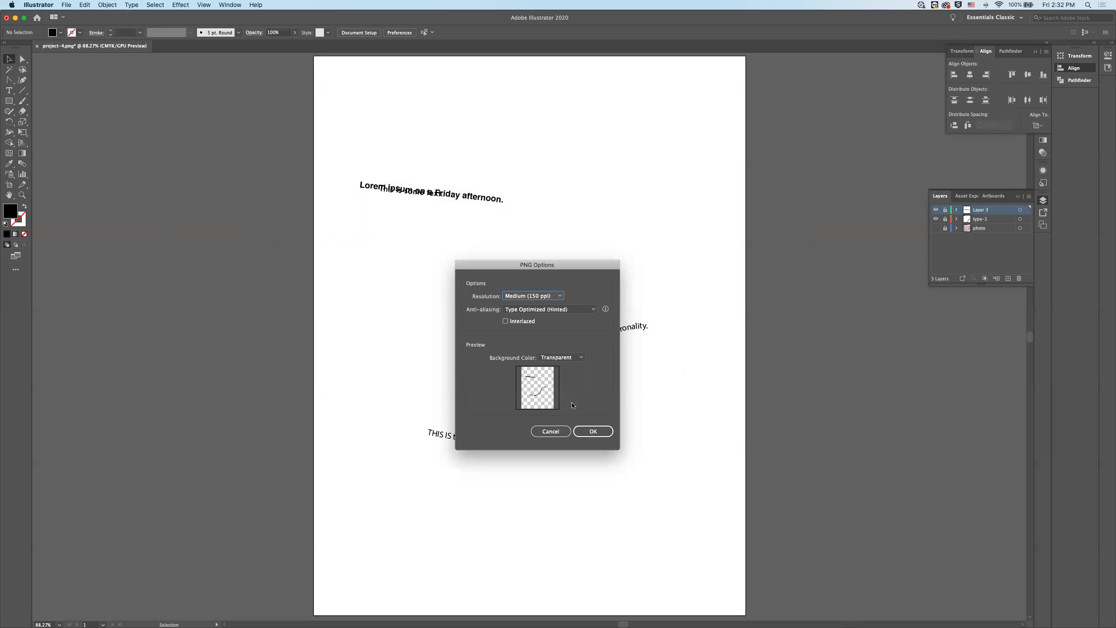
- Set the PNG resolution to High (300 ppi) and complete the export
left_click(551, 296)
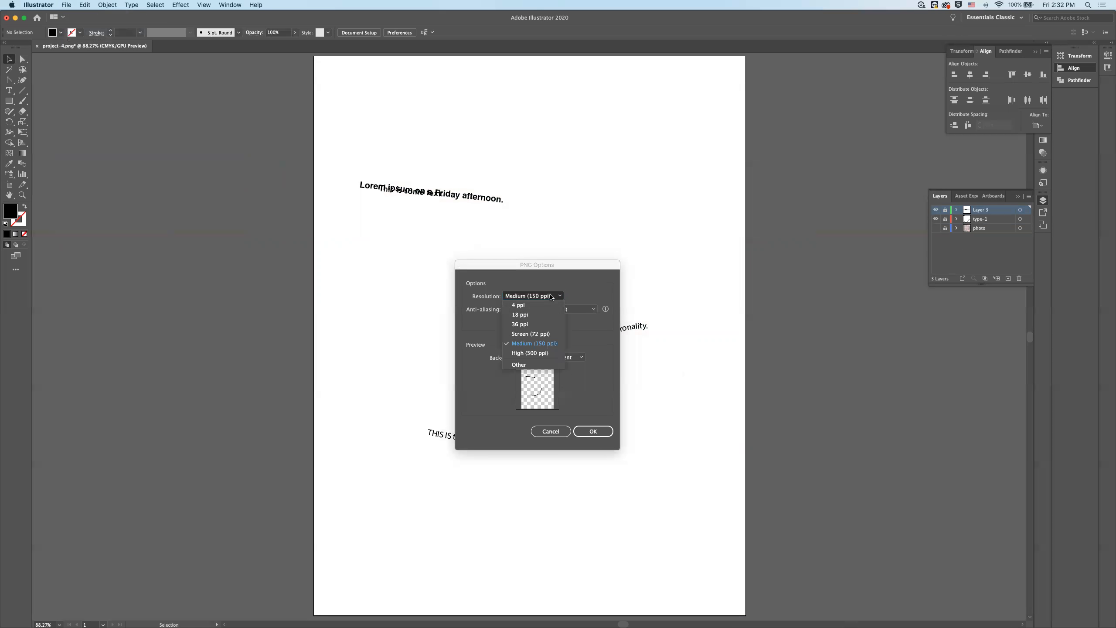
left_click(546, 353)
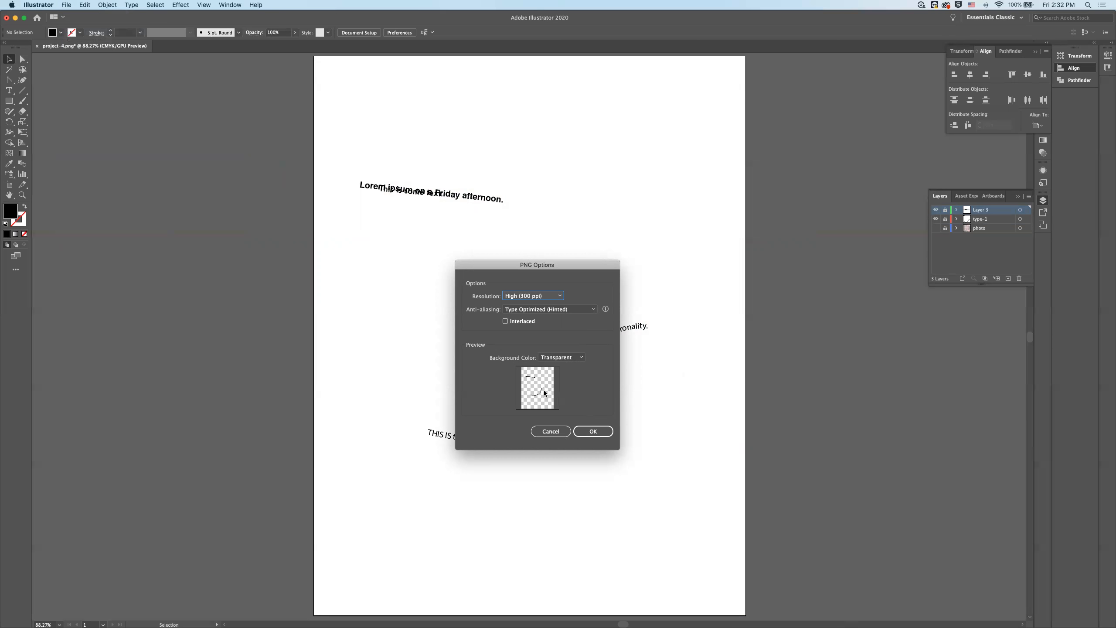
left_click(593, 431)
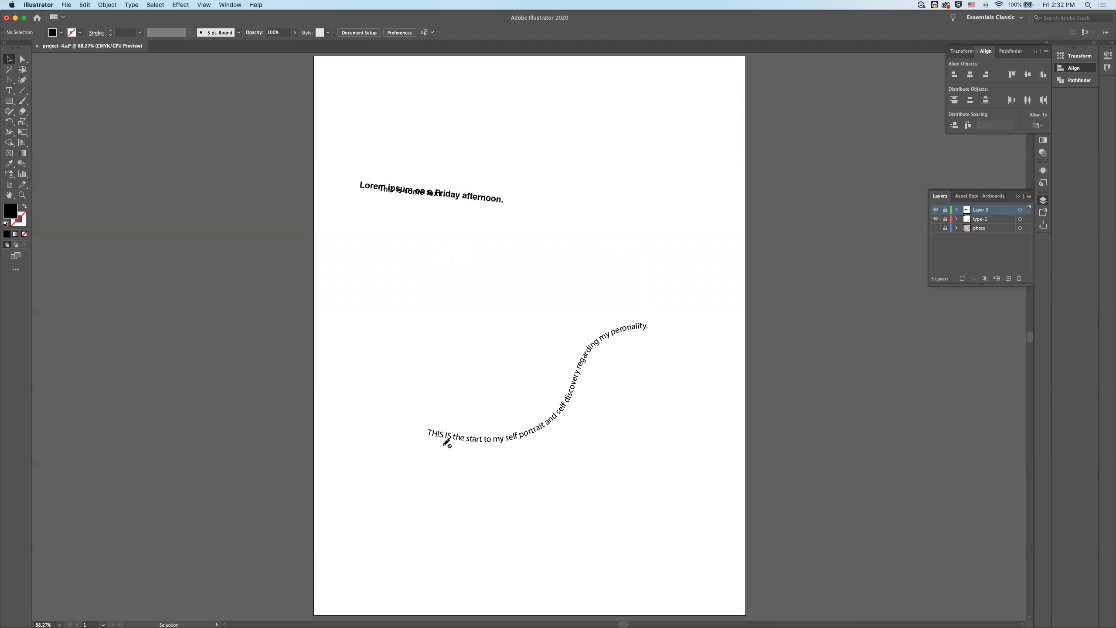
- Switch to Finder and browse in a new window to 0_teaching/archive/-courses on the design drive
key("super+Tab")
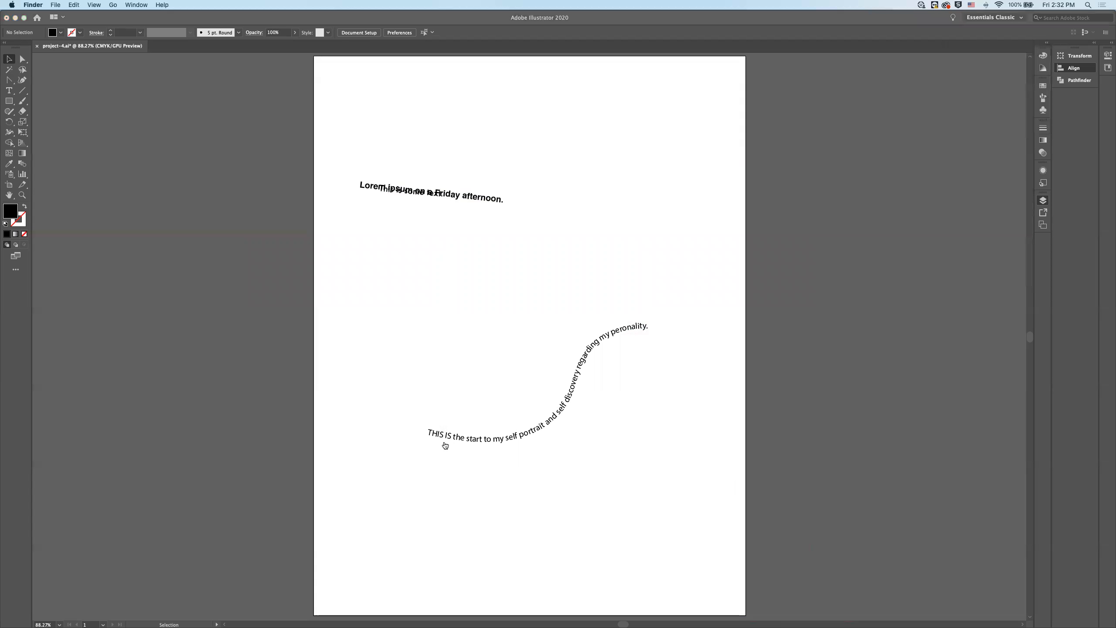
key("super+n")
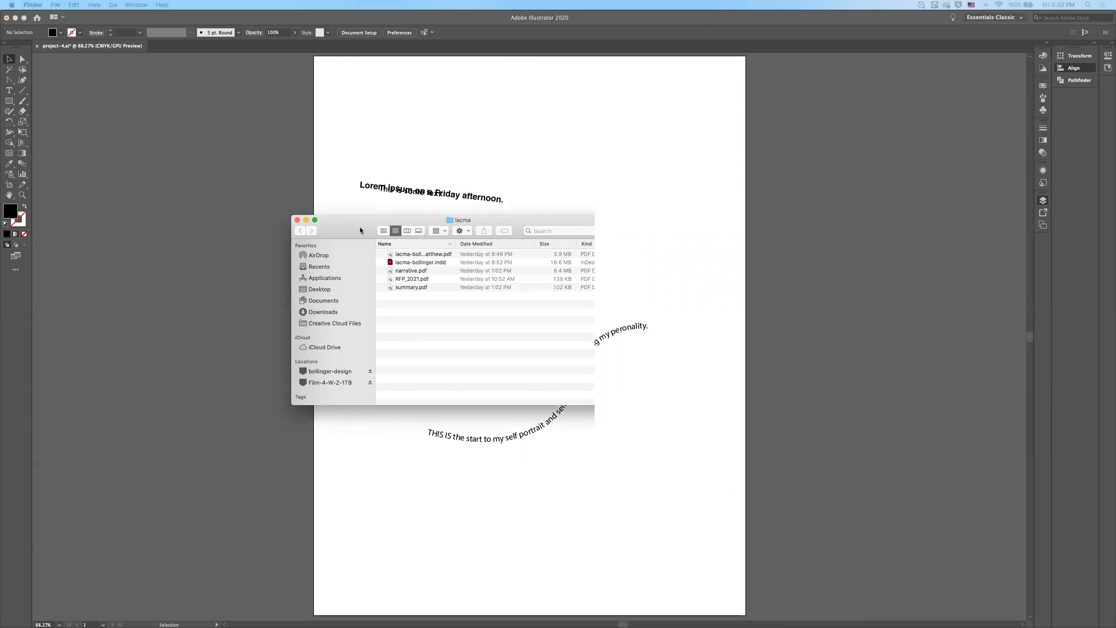
left_click(374, 378)
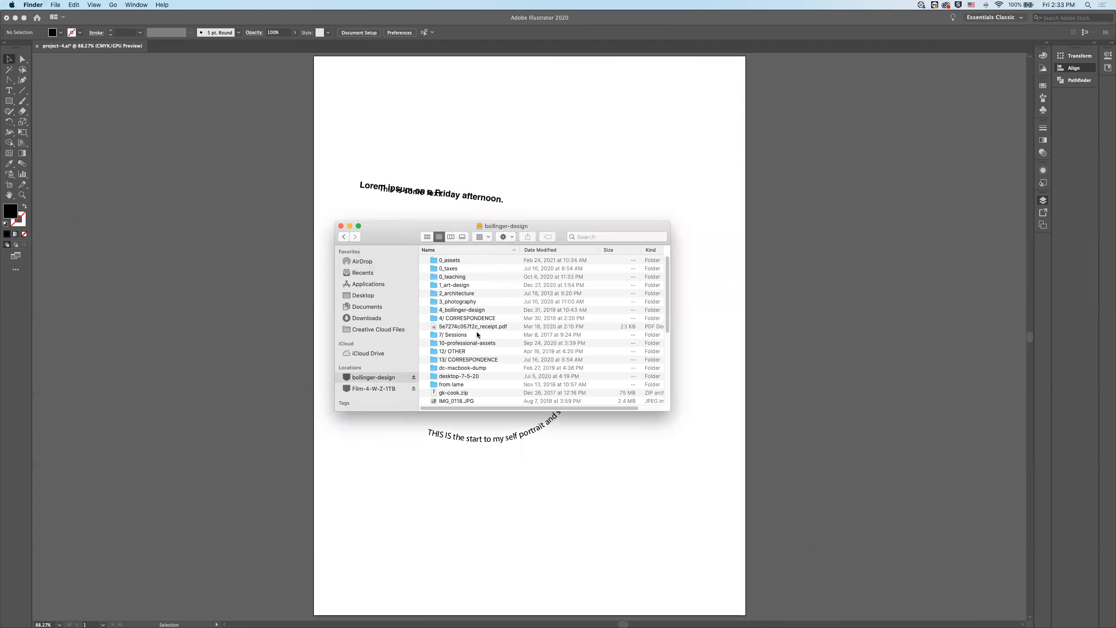
double_click(455, 277)
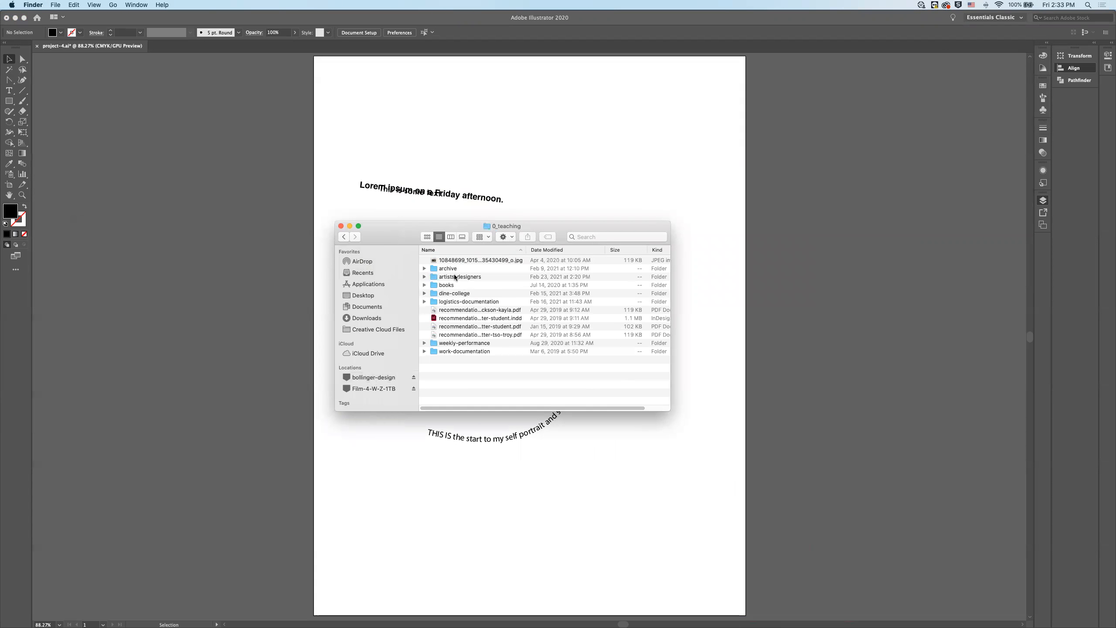
double_click(452, 269)
double_click(459, 261)
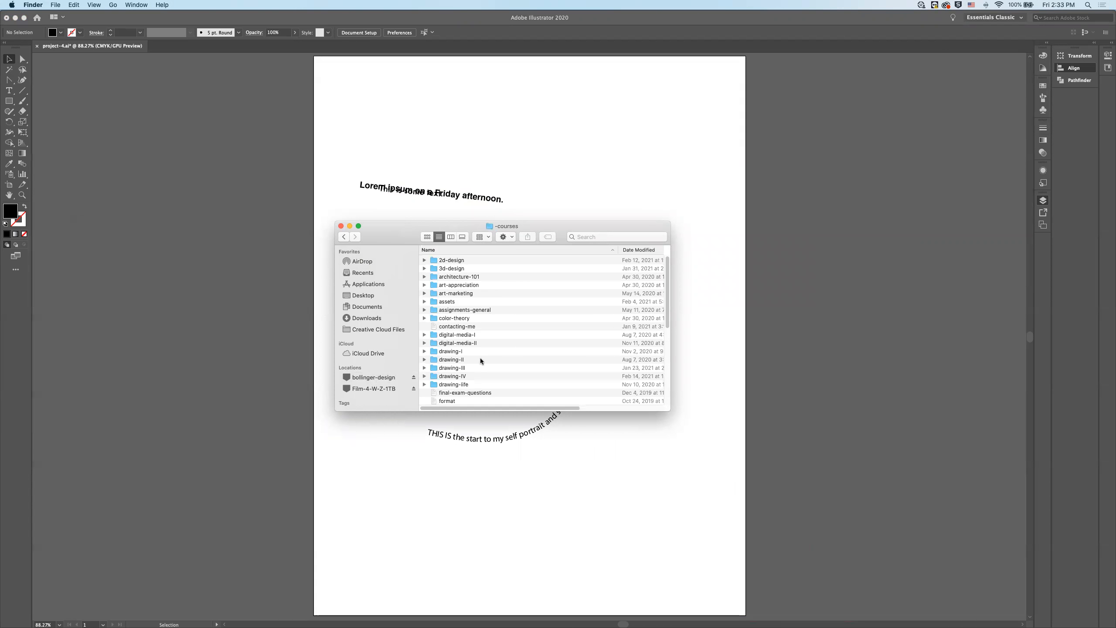
- Go into typography-I/project-4-typographic-self-portrait and open the exported project-4-01.png in Preview
scroll(464, 385, "down", 3)
scroll(466, 385, "down", 5)
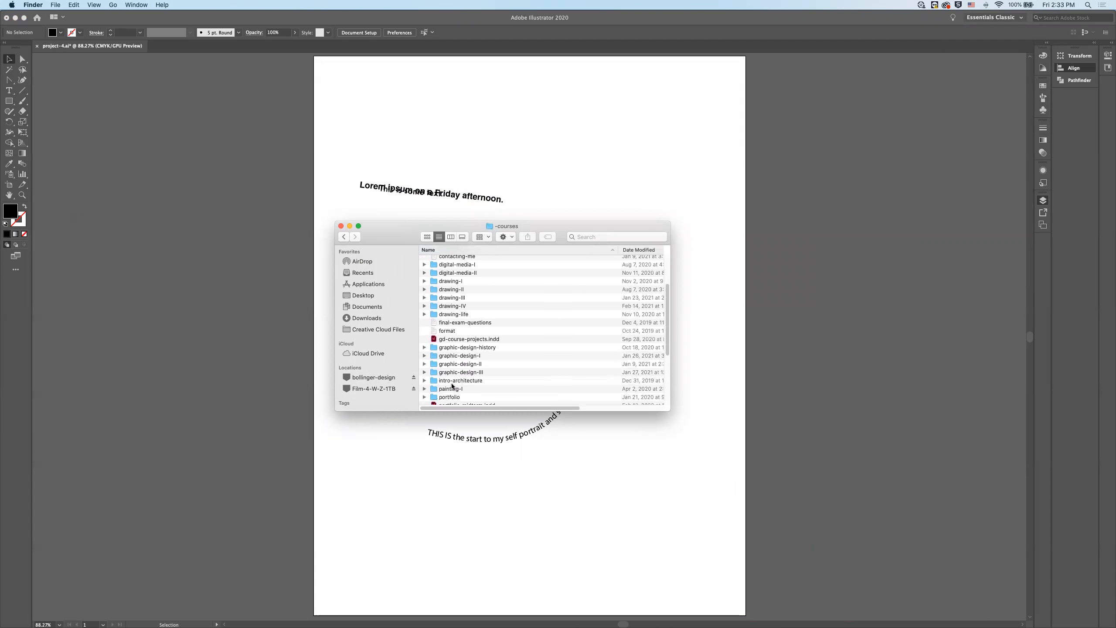
double_click(455, 357)
double_click(457, 310)
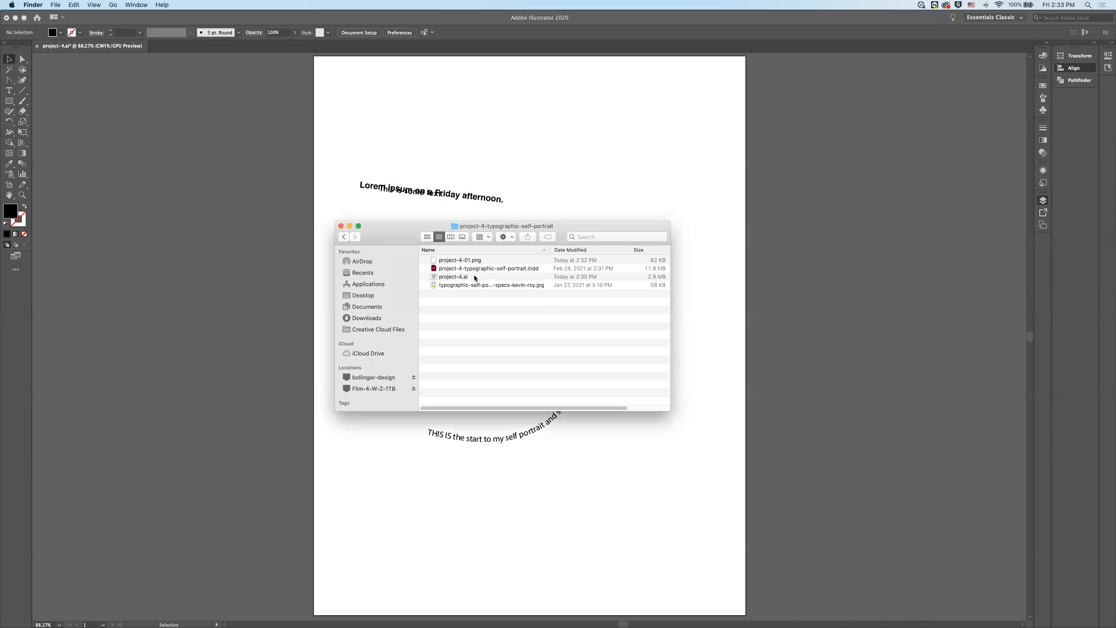
left_click(473, 263)
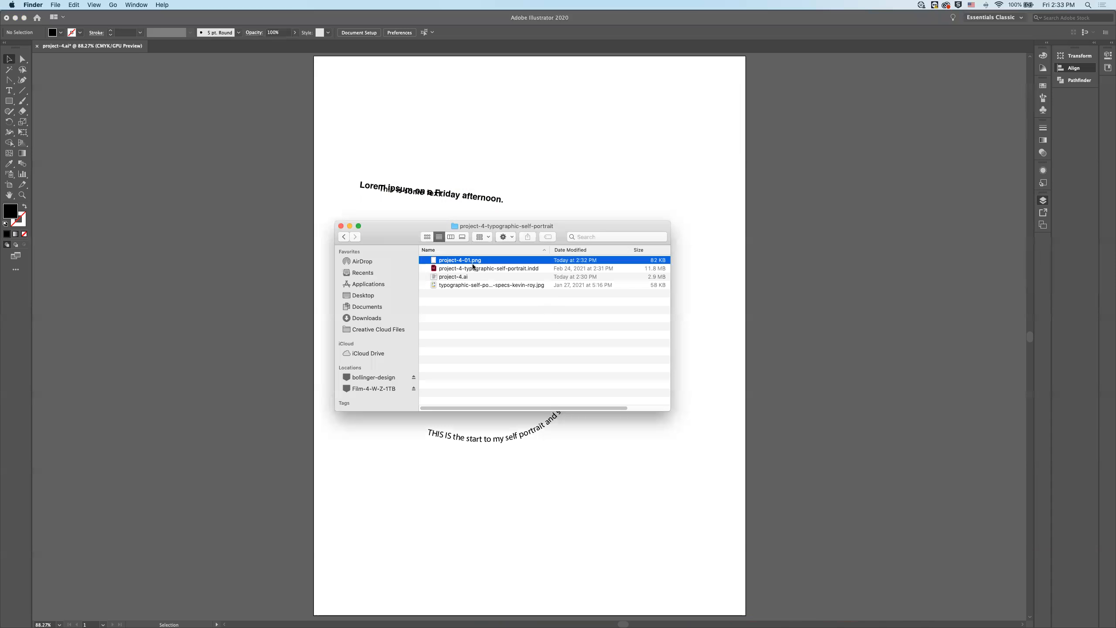
double_click(434, 262)
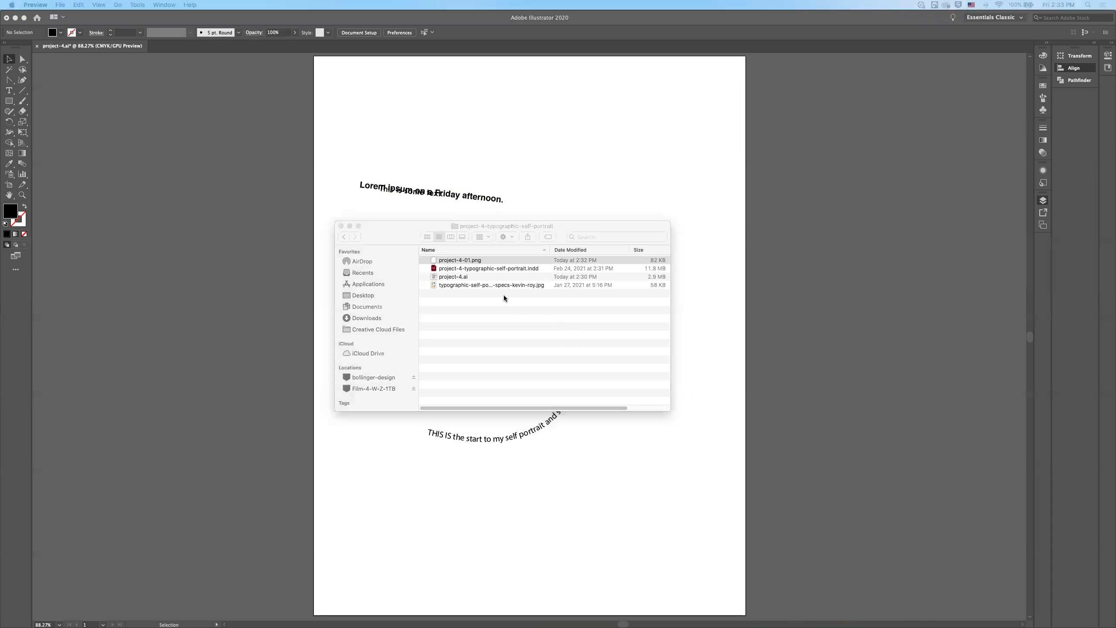